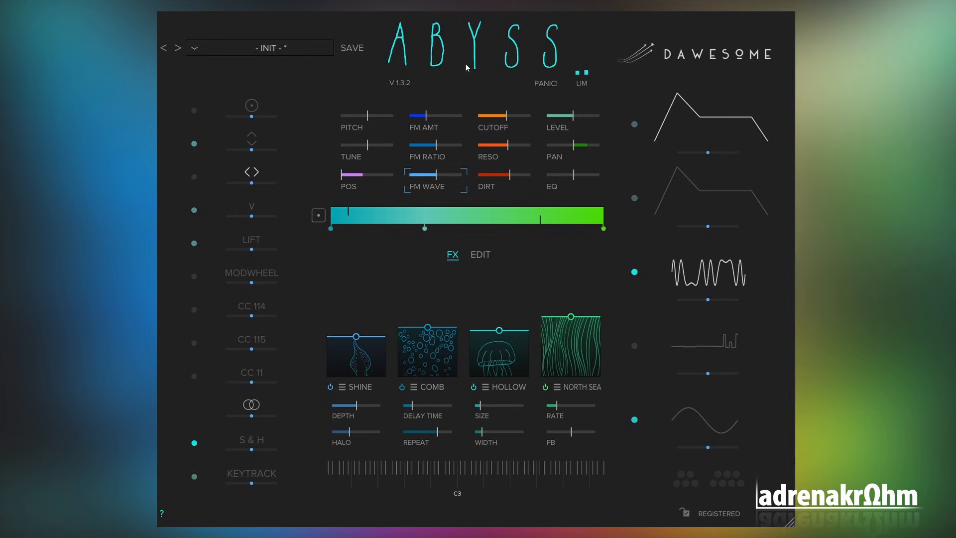
Step: Raise the Shine mix to just over half and North Sea to about three quarters, and increase North Sea's rate and feedback
drag(350, 344, 349, 320)
drag(563, 339, 563, 315)
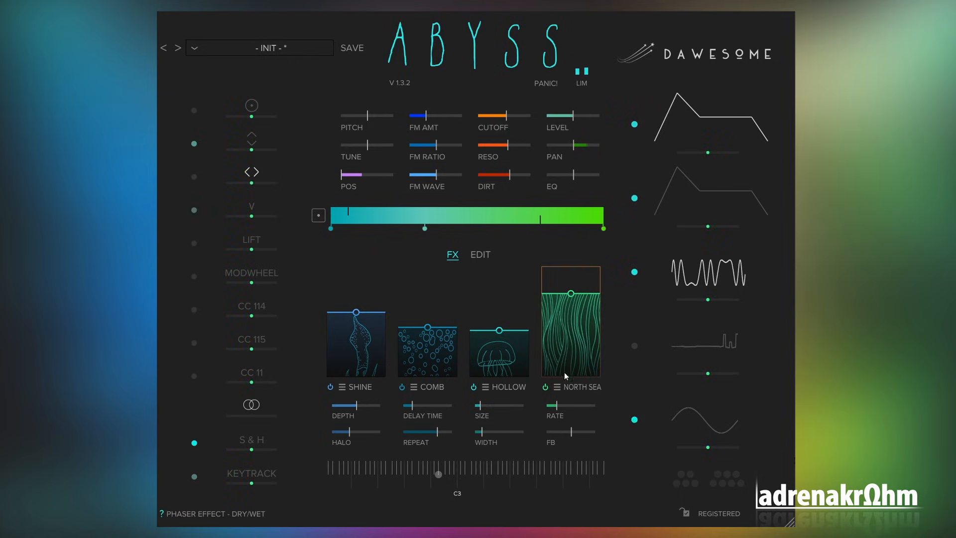
drag(563, 405, 606, 438)
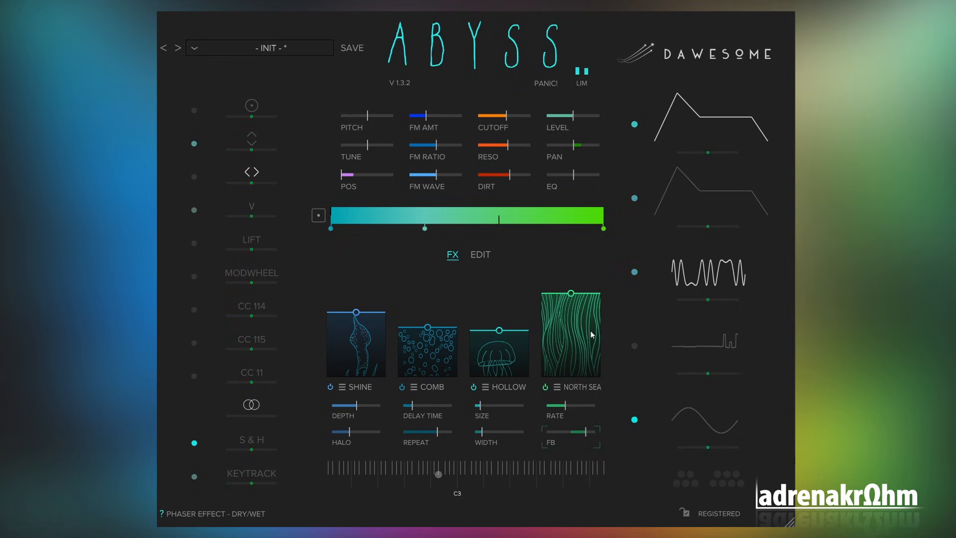
Step: Set the Shine, Comb and Hollow mix levels to roughly half, and lower North Sea to about a quarter with feedback near centre
drag(591, 331, 591, 359)
drag(508, 357, 508, 342)
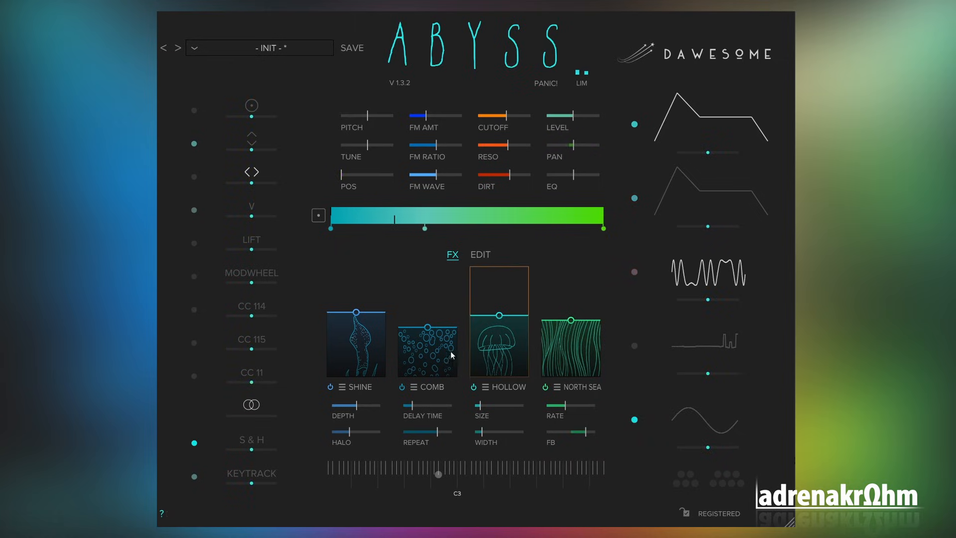
drag(438, 350, 439, 334)
drag(367, 334, 367, 344)
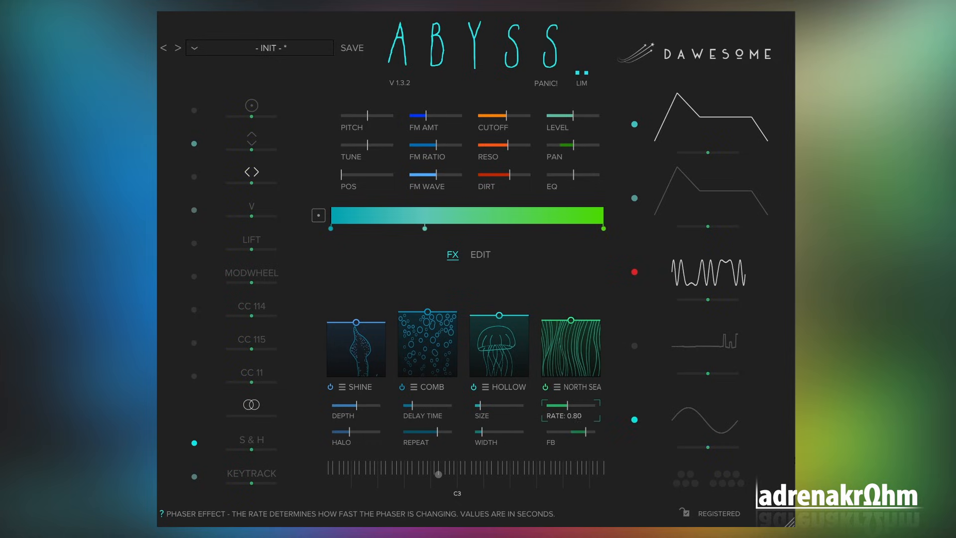
mouse_move(572, 408)
mouse_down()
mouse_move(585, 407)
mouse_move(577, 432)
mouse_move(562, 432)
mouse_move(574, 418)
mouse_move(586, 432)
mouse_move(572, 432)
mouse_move(584, 409)
mouse_move(572, 409)
mouse_up()
drag(559, 362, 559, 388)
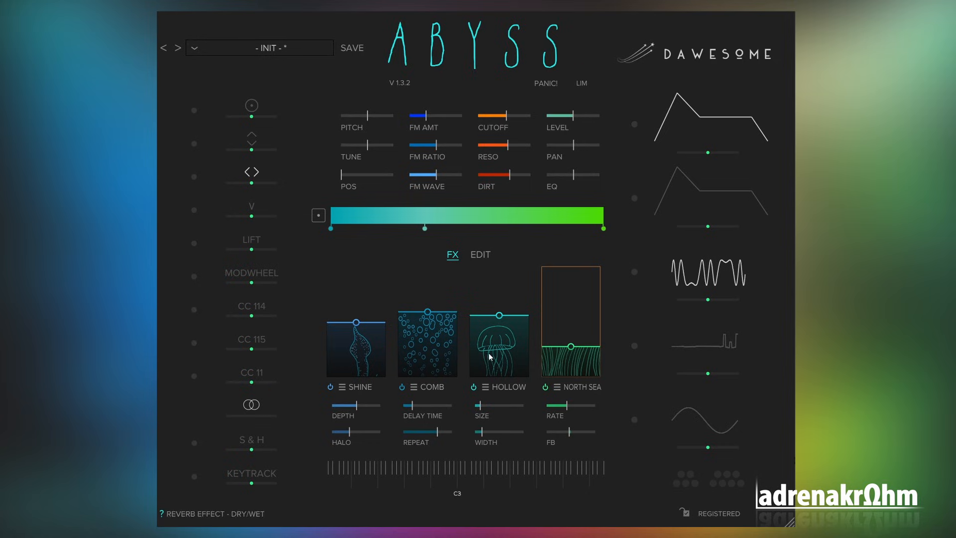
Step: In the timbre editor, try Detail at minimum and maximum, remove the Noise and raise Straighten to maximum
click(484, 256)
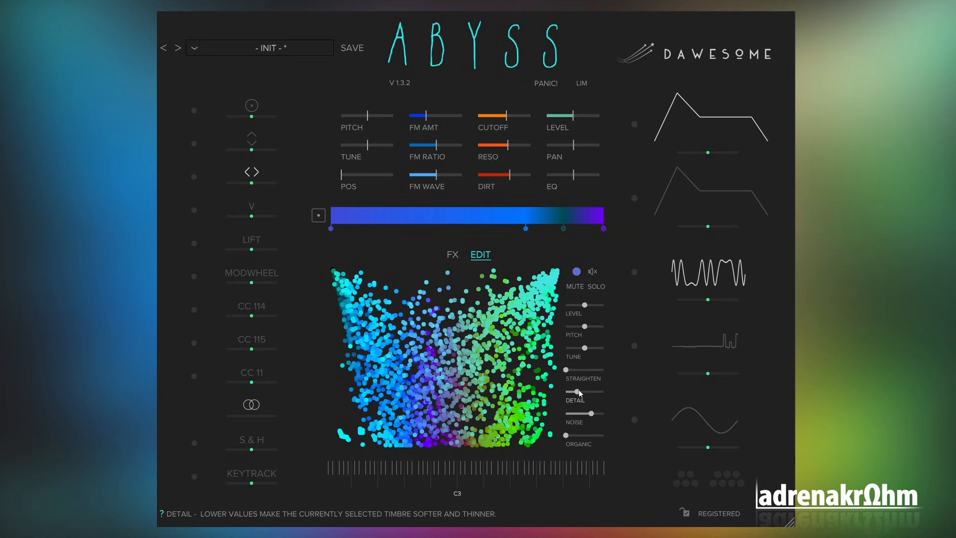
drag(579, 391, 570, 393)
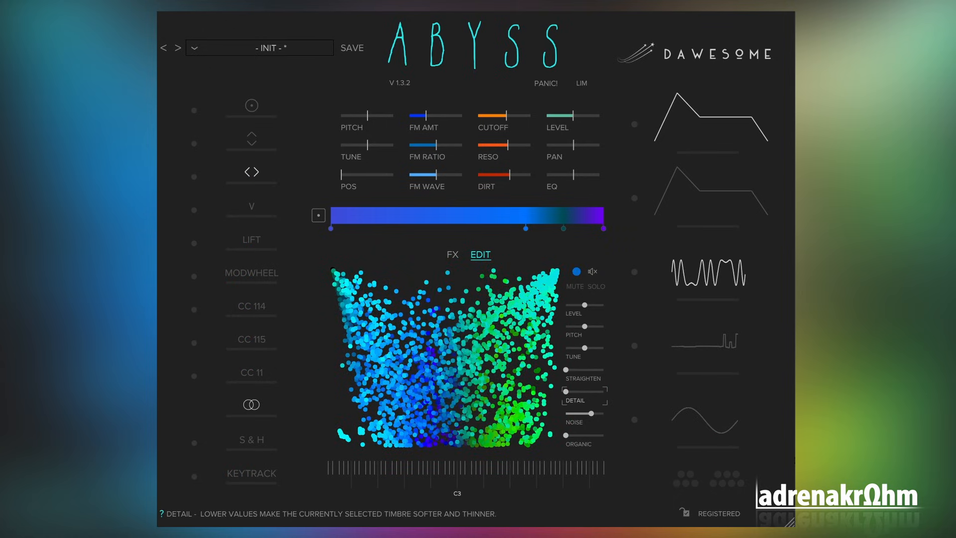
drag(591, 414, 603, 369)
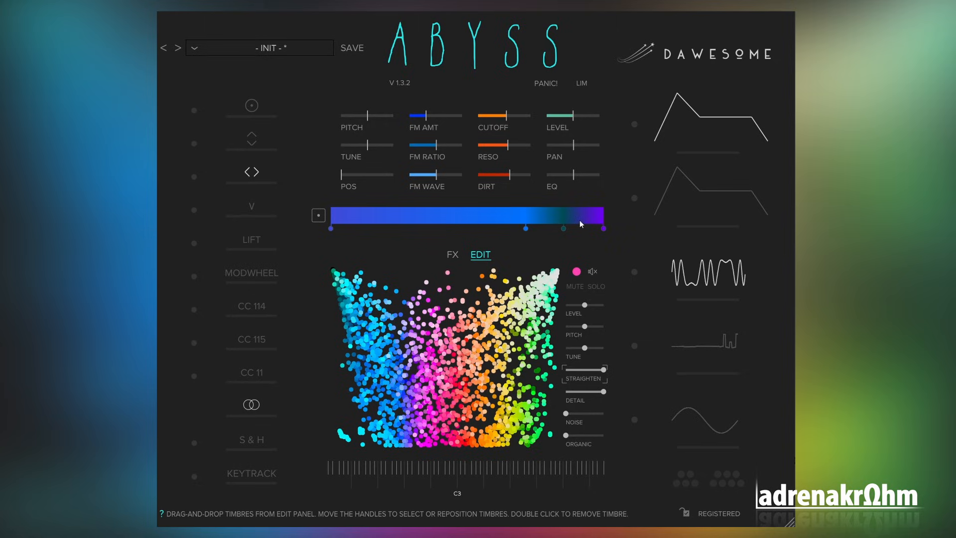
Step: Inspect the timbre handles on the gradient and remove all four timbres to leave it empty
mouse_move(330, 228)
mouse_down()
mouse_move(550, 228)
mouse_move(330, 229)
mouse_up()
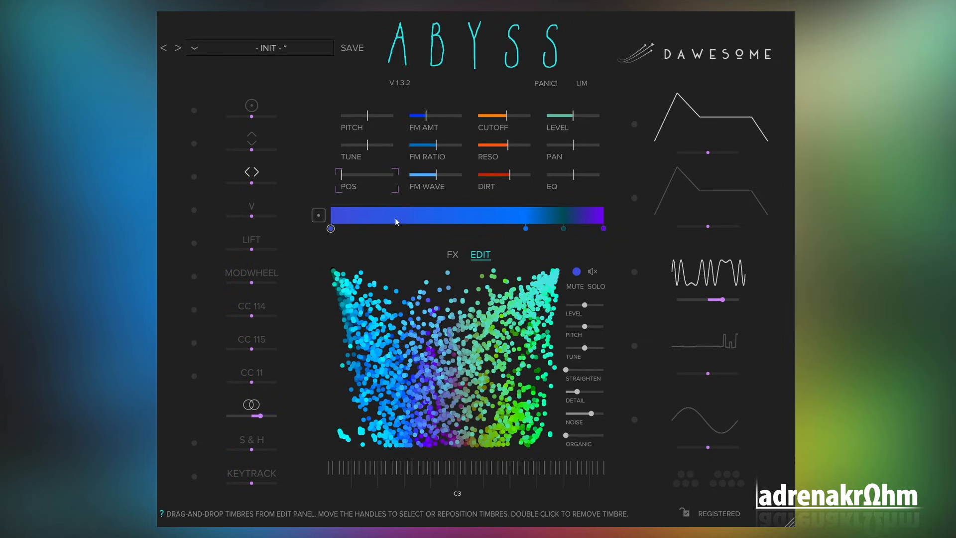
click(568, 230)
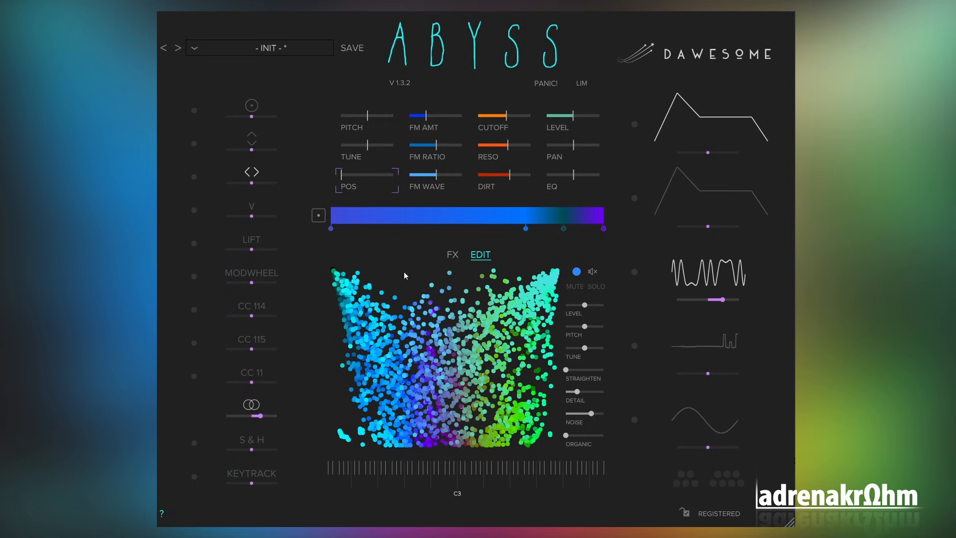
double_click(331, 229)
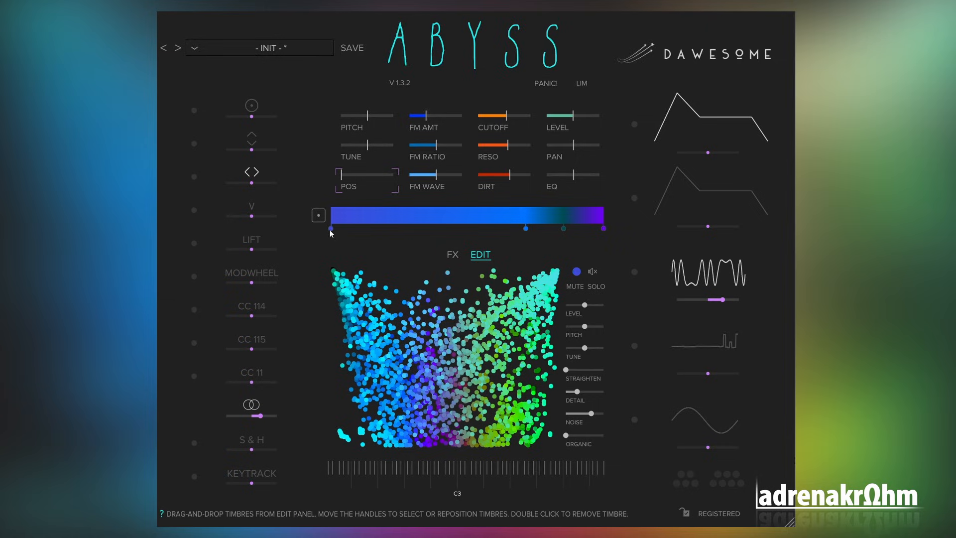
double_click(526, 228)
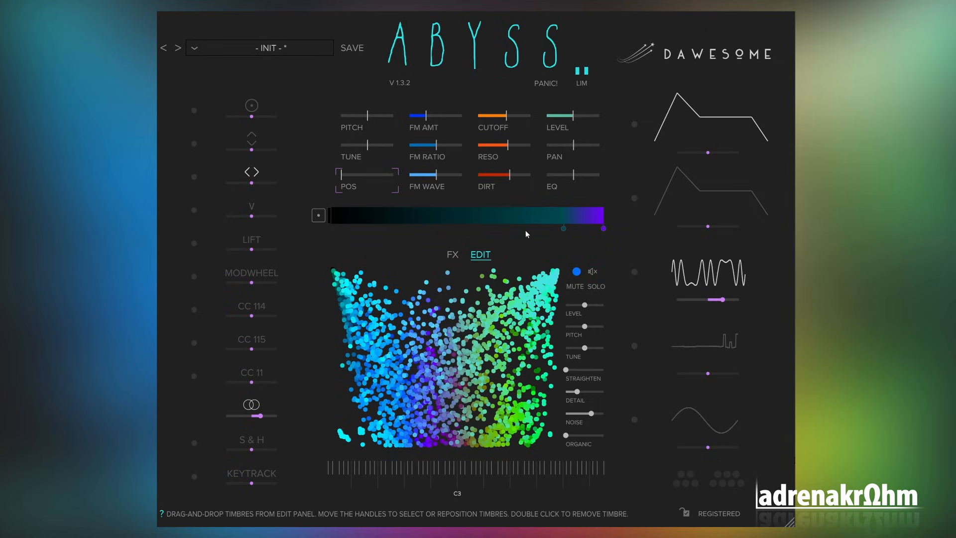
double_click(564, 228)
double_click(604, 228)
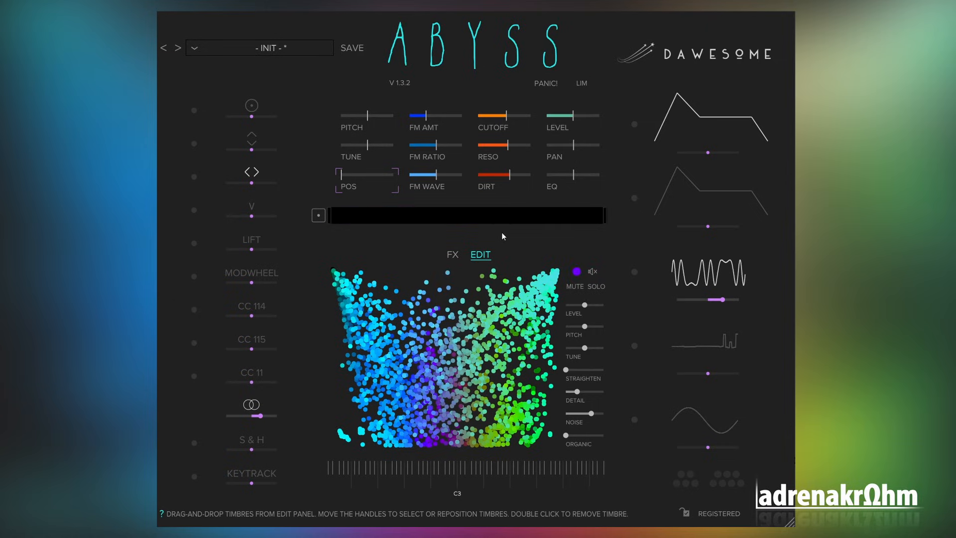
Step: Set Straighten and Detail to maximum with Noise at zero, and audition timbres across the timbre map
drag(566, 370, 603, 370)
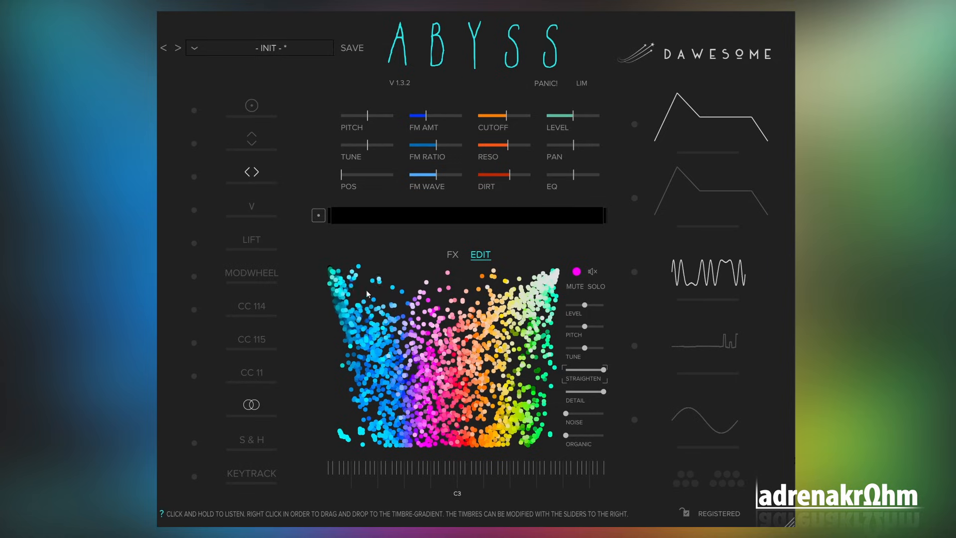
mouse_move(367, 293)
mouse_down()
mouse_move(343, 291)
mouse_move(355, 347)
mouse_move(545, 381)
mouse_move(384, 383)
mouse_move(367, 367)
mouse_move(381, 296)
mouse_move(519, 294)
mouse_move(526, 304)
mouse_move(499, 349)
mouse_move(430, 402)
mouse_move(470, 423)
mouse_move(531, 428)
mouse_move(553, 318)
mouse_move(551, 269)
mouse_move(498, 307)
mouse_move(453, 309)
mouse_move(424, 333)
mouse_move(493, 359)
mouse_up()
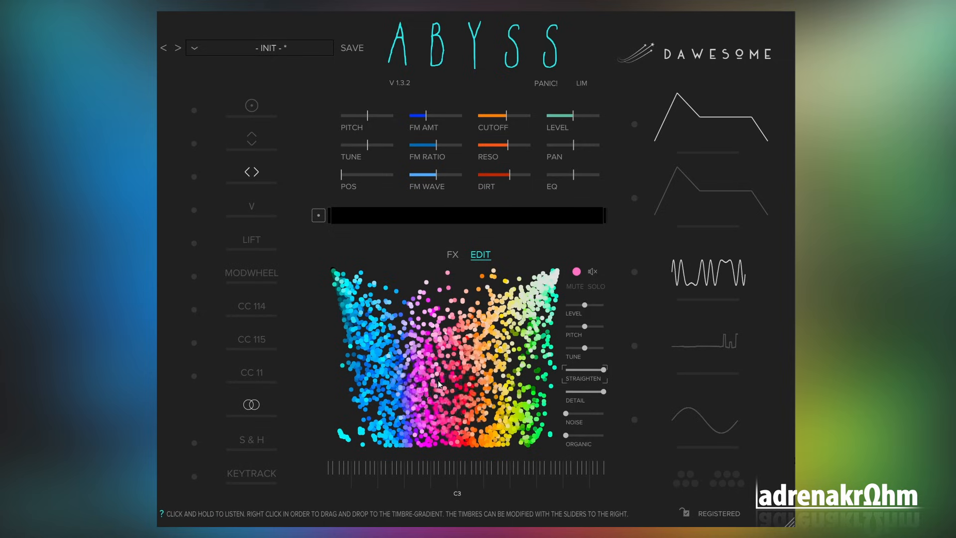
mouse_move(408, 388)
mouse_down()
mouse_move(364, 320)
mouse_move(382, 392)
mouse_move(434, 340)
mouse_move(446, 383)
mouse_move(474, 378)
mouse_move(513, 309)
mouse_move(534, 347)
mouse_move(478, 394)
mouse_move(423, 378)
mouse_move(398, 349)
mouse_up()
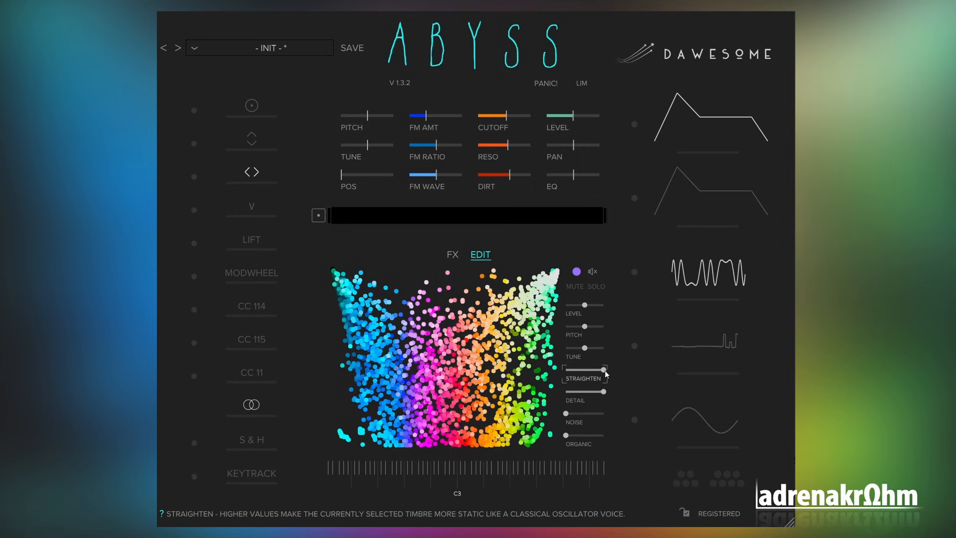
Step: Reduce Straighten to minimum, audition the blue region of the map and place a bright blue timbre near the gradient's start
mouse_move(604, 369)
mouse_down()
mouse_move(439, 359)
mouse_move(391, 336)
mouse_move(373, 367)
mouse_move(393, 412)
mouse_move(382, 450)
mouse_move(403, 436)
mouse_move(397, 379)
mouse_move(390, 357)
mouse_move(361, 349)
mouse_move(351, 321)
mouse_move(356, 329)
mouse_up()
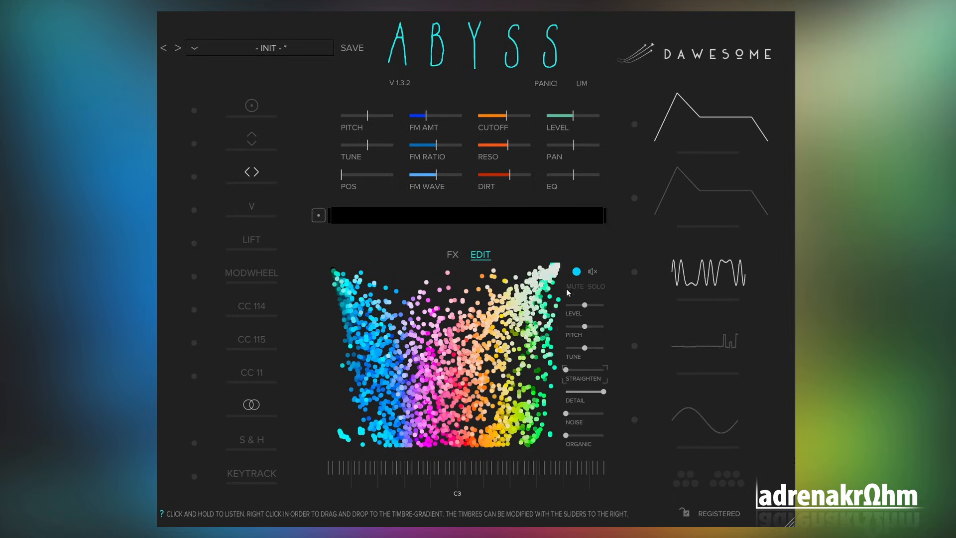
drag(580, 276, 343, 219)
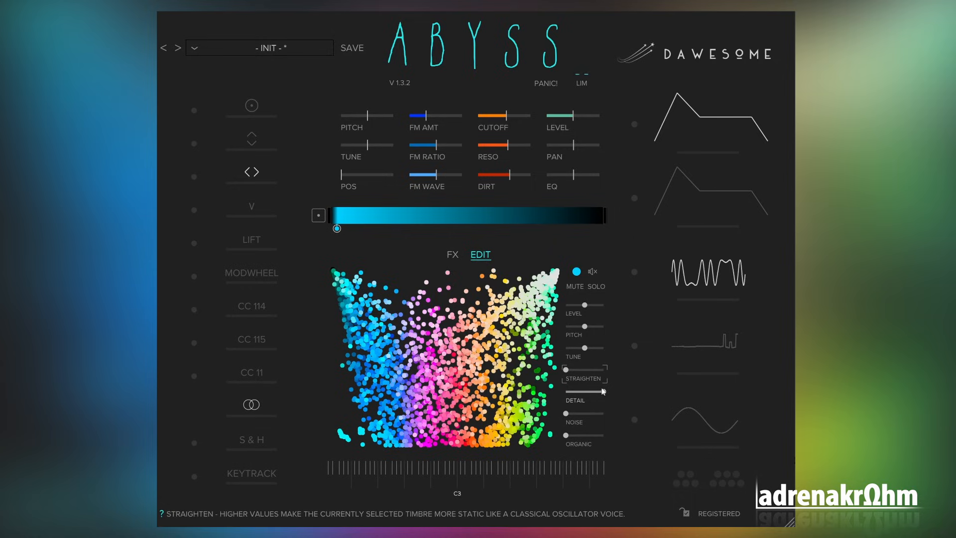
Step: Audition the blue-violet timbres with Detail at about a third and near minimum, and return Detail to maximum
drag(604, 391, 579, 391)
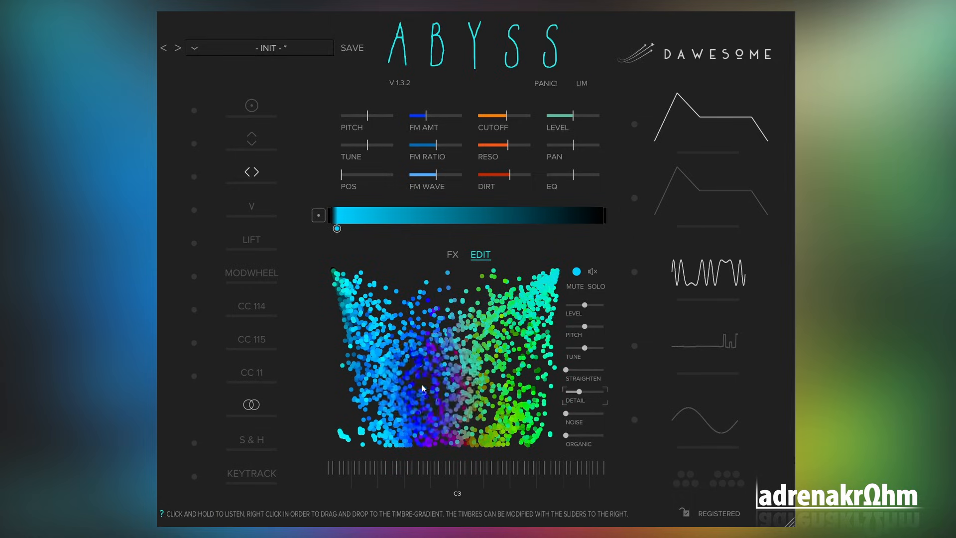
mouse_move(406, 387)
mouse_down()
mouse_move(437, 379)
mouse_move(432, 389)
mouse_move(414, 376)
mouse_move(406, 395)
mouse_move(421, 388)
mouse_move(405, 363)
mouse_move(416, 370)
mouse_move(407, 390)
mouse_move(423, 389)
mouse_up()
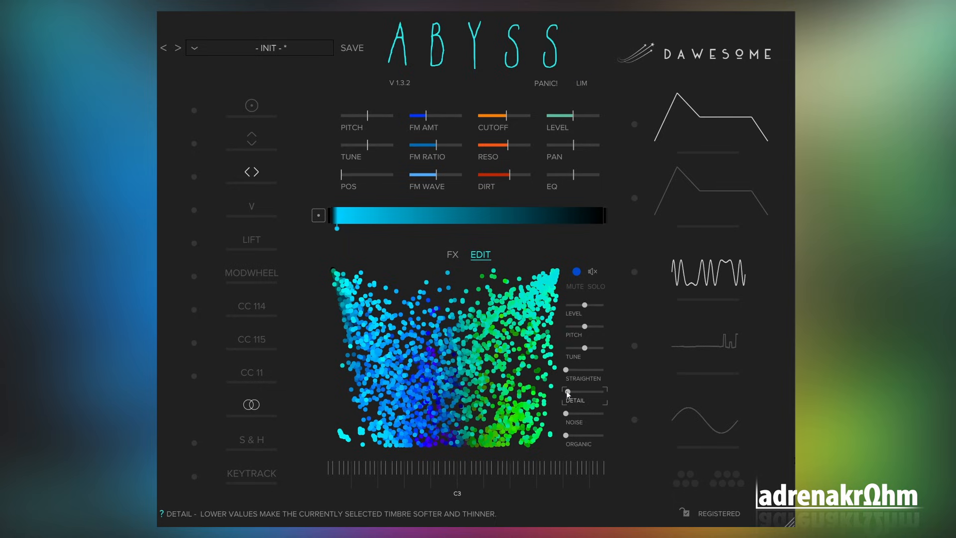
drag(568, 391, 604, 392)
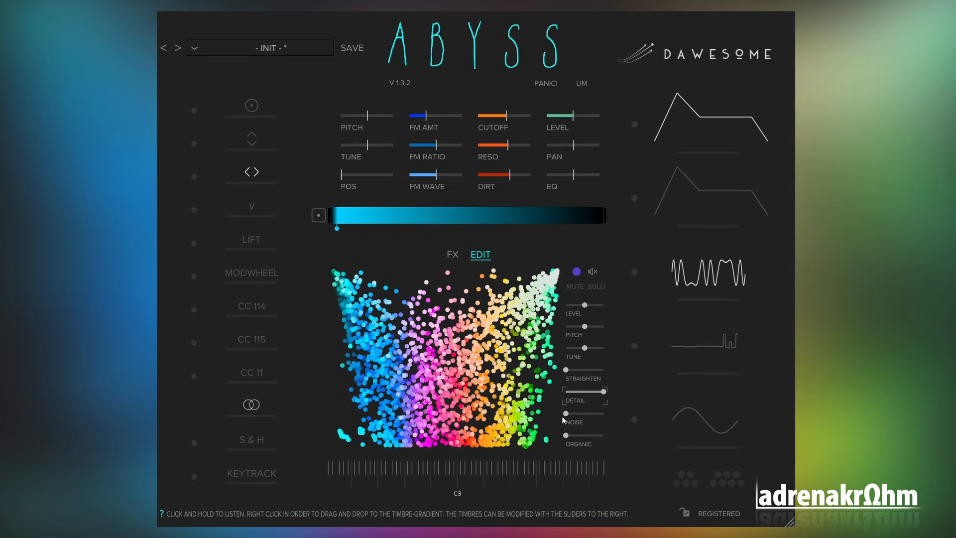
Step: Audition the timbres with Noise at maximum, reduce Noise to about a quarter and audition them again
drag(566, 413, 604, 413)
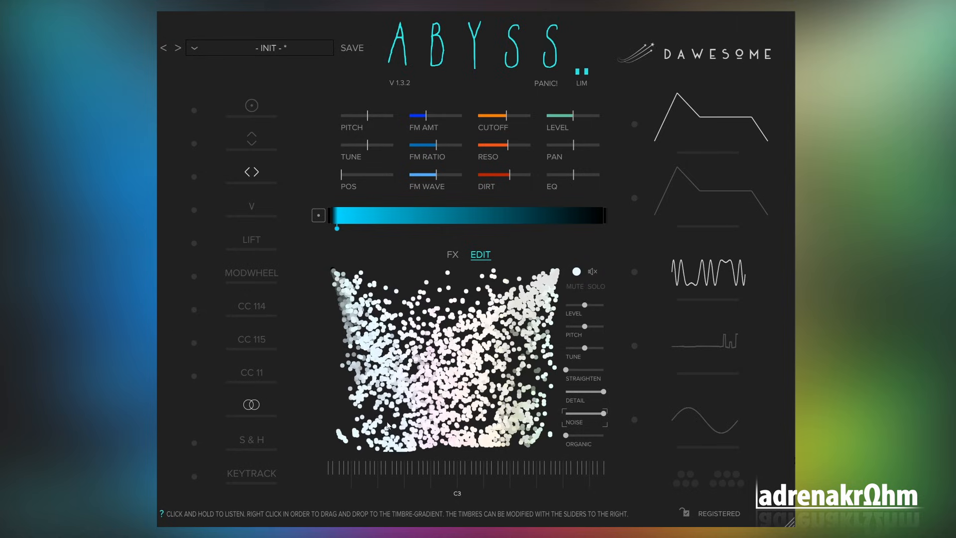
mouse_move(476, 443)
mouse_down()
mouse_move(528, 432)
mouse_move(477, 445)
mouse_move(515, 428)
mouse_move(517, 369)
mouse_move(439, 295)
mouse_move(423, 303)
mouse_move(420, 364)
mouse_up()
drag(598, 413, 575, 413)
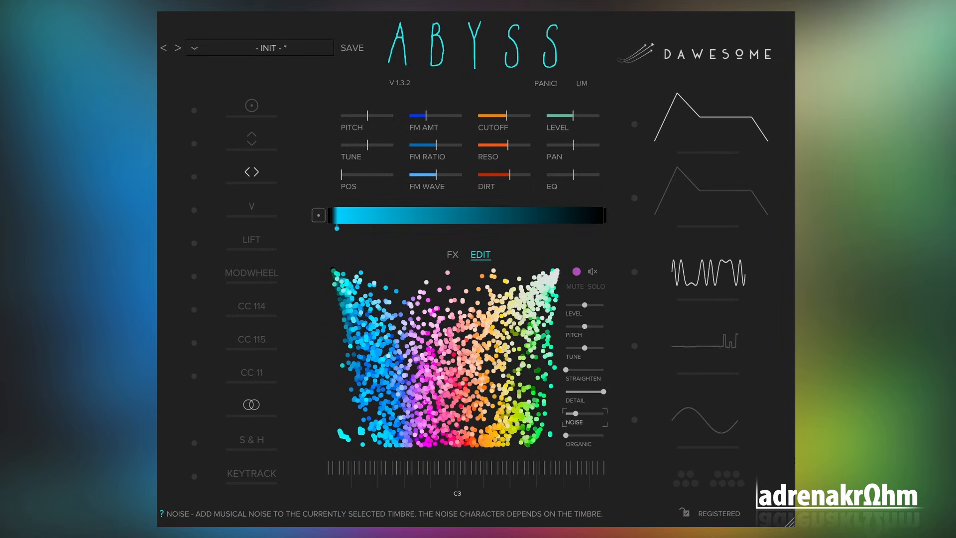
mouse_move(471, 381)
mouse_down()
mouse_move(490, 342)
mouse_move(519, 318)
mouse_move(471, 341)
mouse_move(516, 323)
mouse_move(529, 305)
mouse_up()
Step: Audition the timbres with Organic at about half, raise Organic to maximum and audition across the map again
mouse_move(503, 337)
mouse_down()
mouse_move(525, 313)
mouse_move(406, 349)
mouse_move(398, 381)
mouse_move(455, 410)
mouse_move(463, 347)
mouse_up()
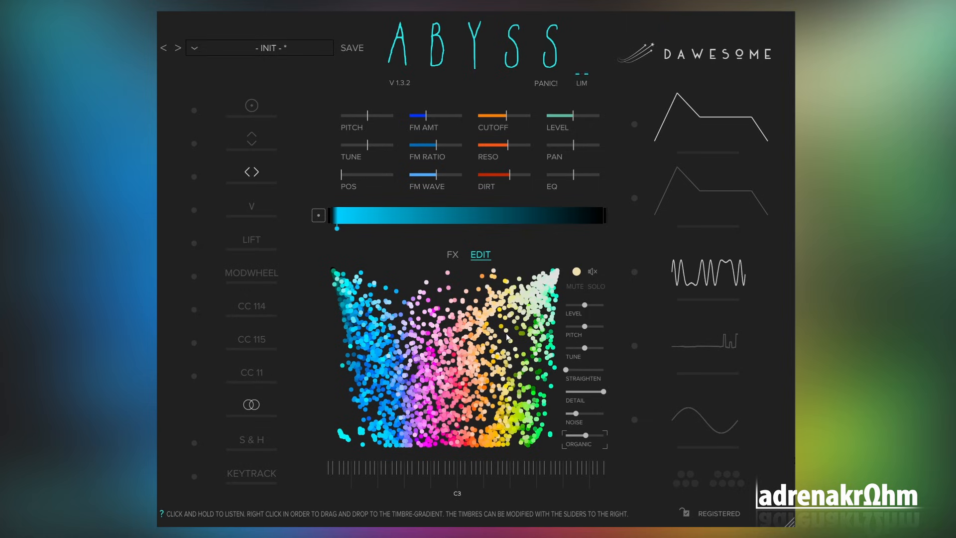
drag(508, 337, 467, 350)
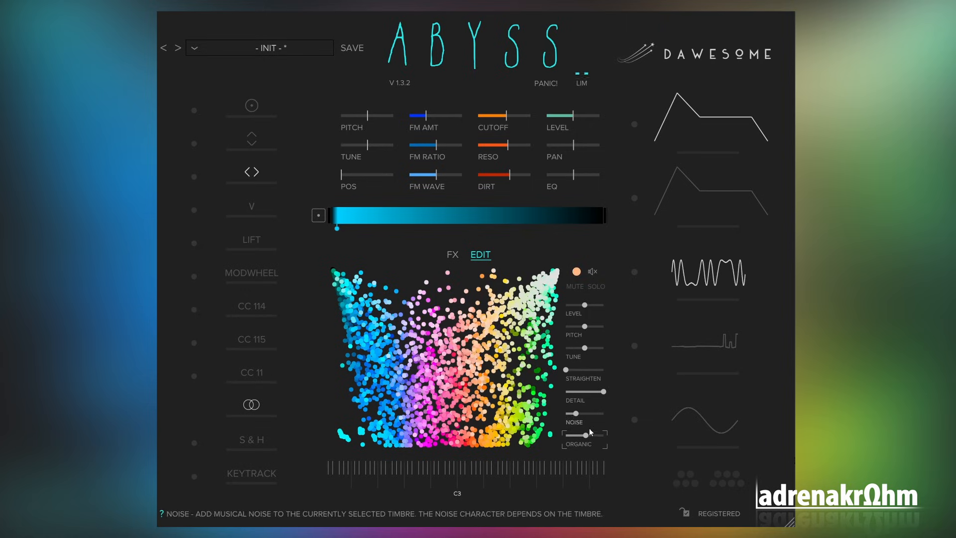
drag(586, 436, 605, 435)
click(435, 382)
mouse_move(434, 382)
mouse_down()
mouse_move(396, 347)
mouse_move(411, 327)
mouse_move(421, 327)
mouse_move(430, 353)
mouse_move(488, 324)
mouse_move(542, 326)
mouse_up()
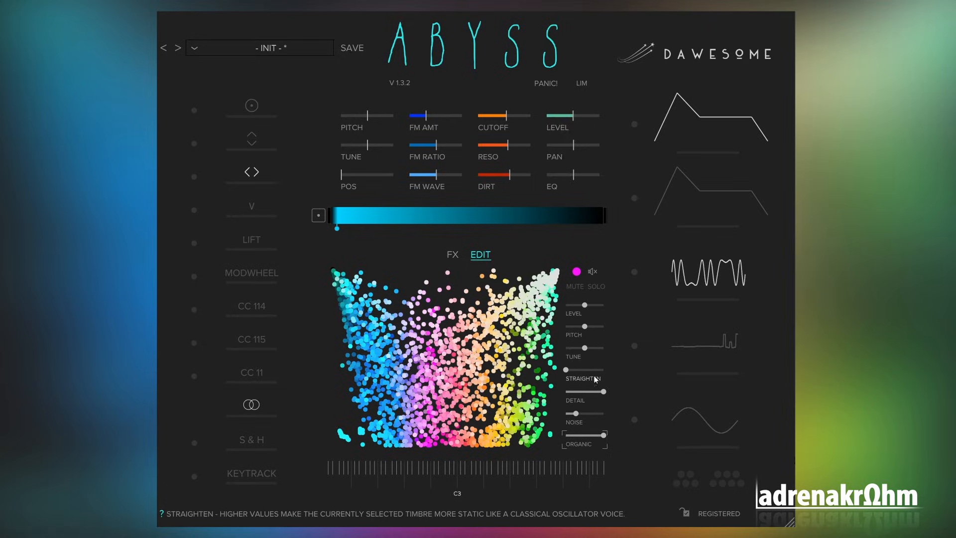
Step: Return to the effects view and load the LEVIATHAN preset from the 02 DRONE category
click(453, 255)
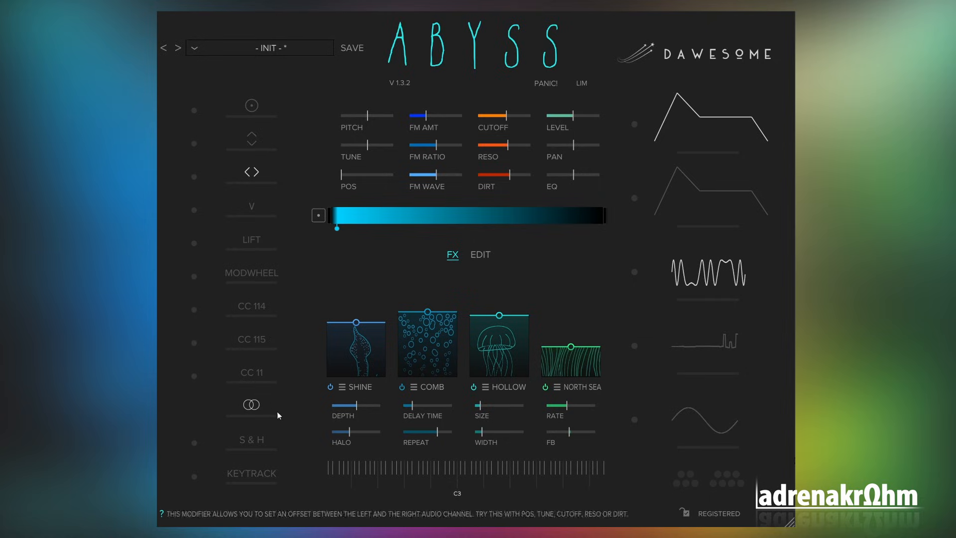
mouse_move(731, 377)
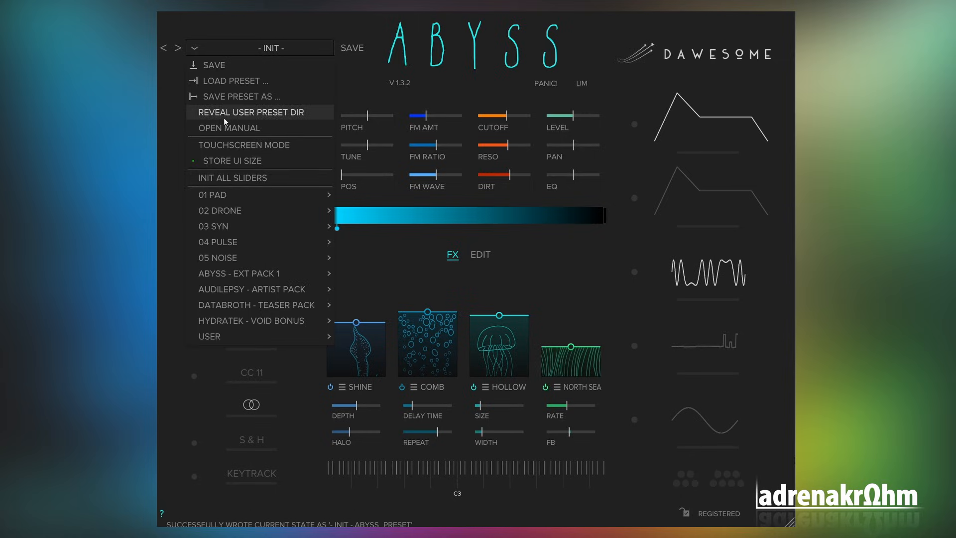
mouse_move(270, 213)
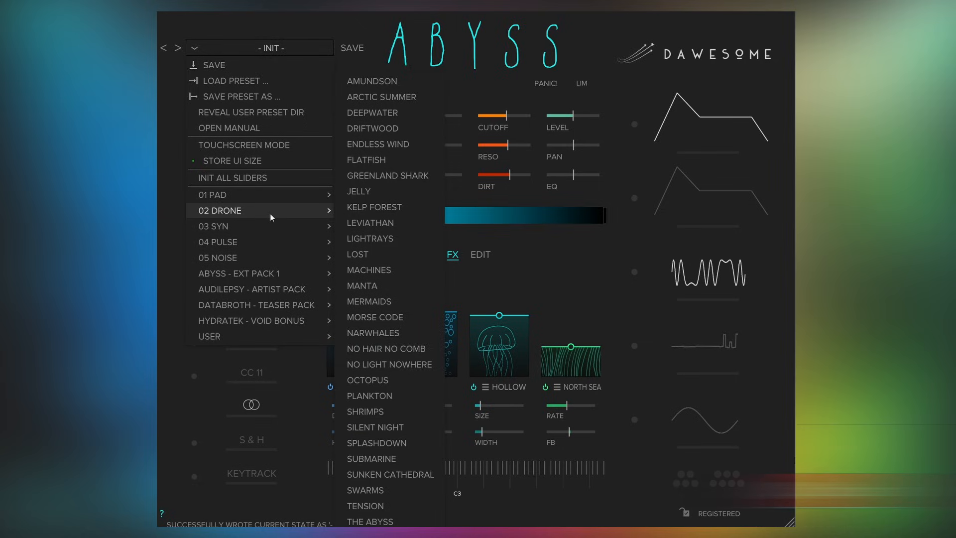
click(384, 225)
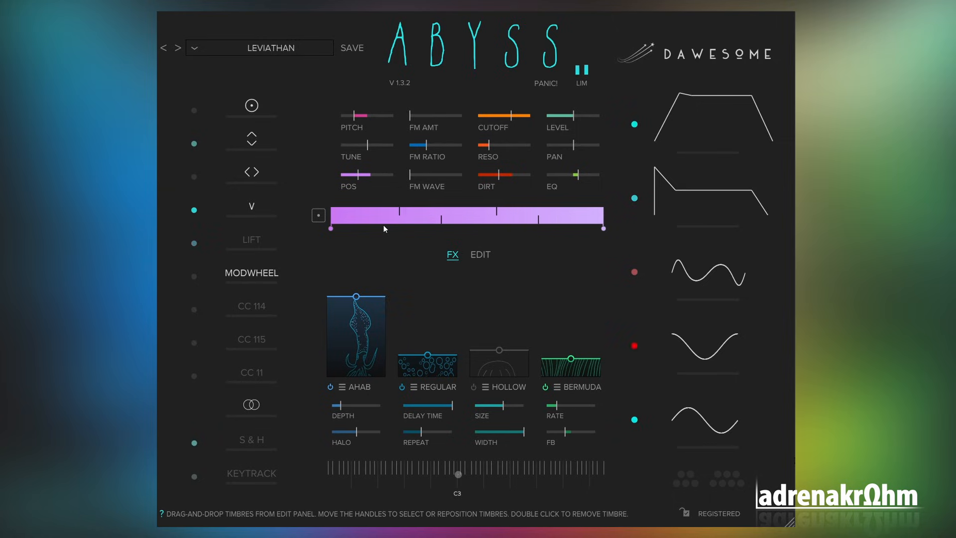
Step: Load the ATARI preset from the 04 PULSE category
click(194, 47)
mouse_move(309, 242)
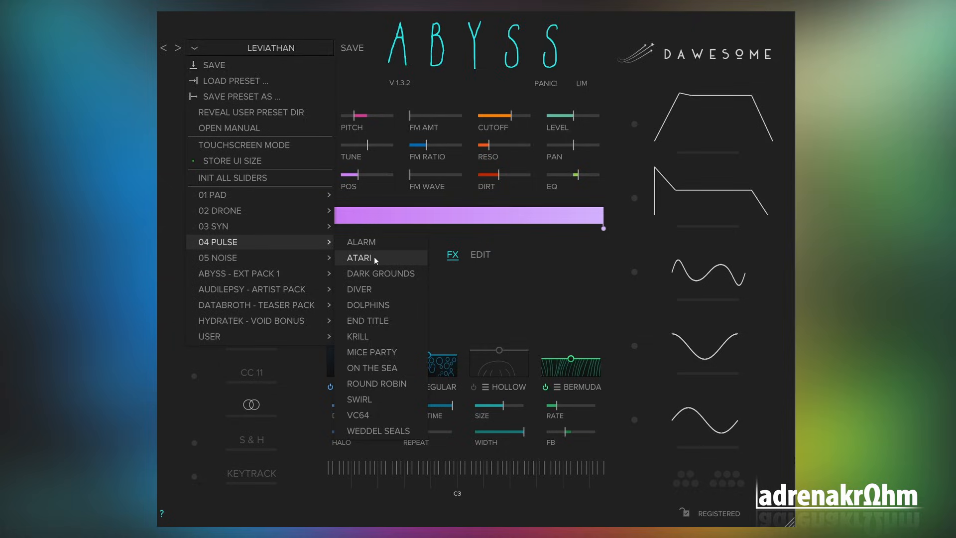
click(374, 257)
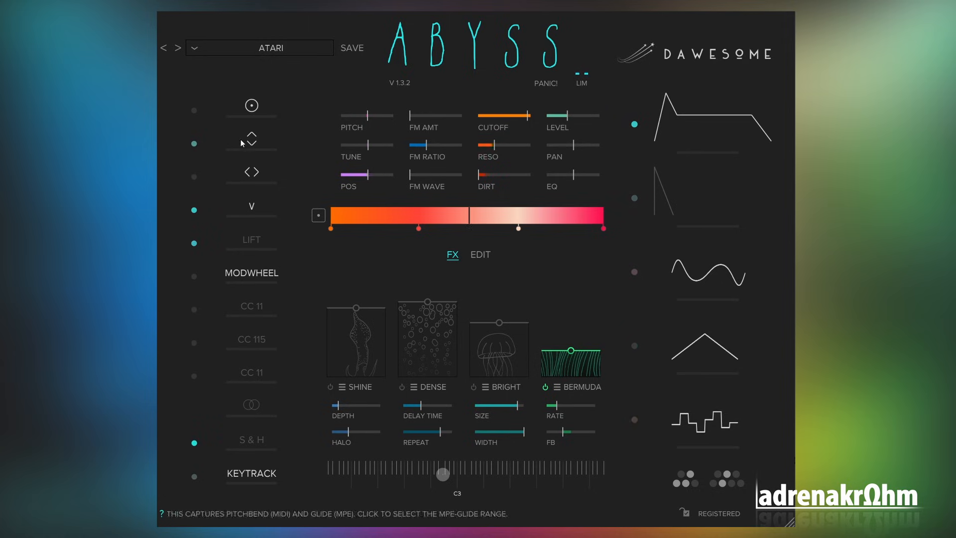
Step: Load the ON THE SEA preset from the 04 PULSE category
click(196, 51)
mouse_move(280, 242)
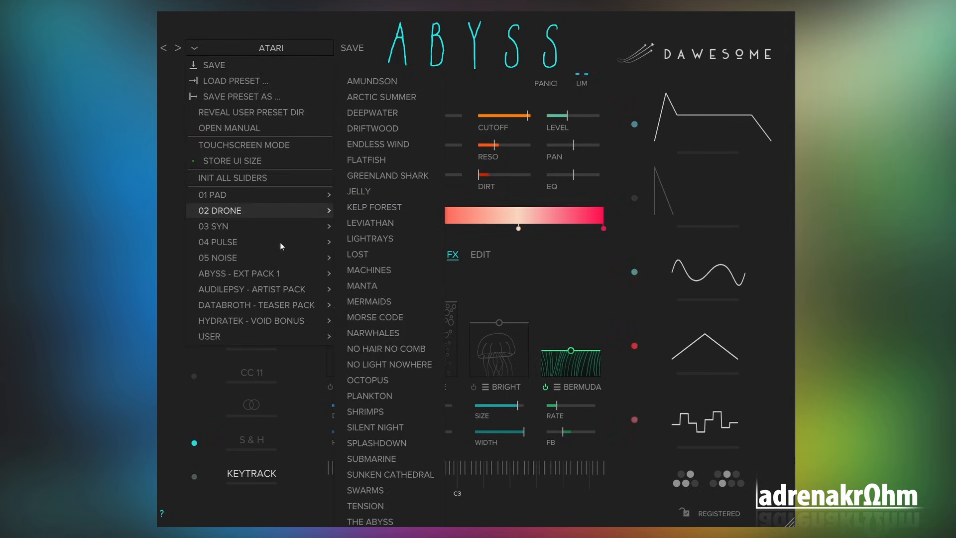
click(420, 368)
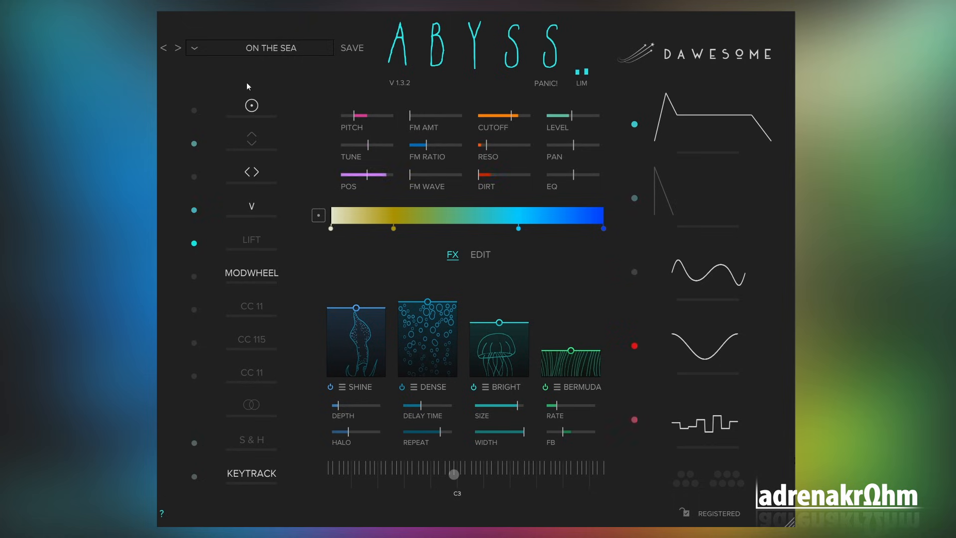
Step: Load the SHRIMPS preset from the 02 DRONE category and raise its FM amount, FM ratio and FM wave
click(193, 49)
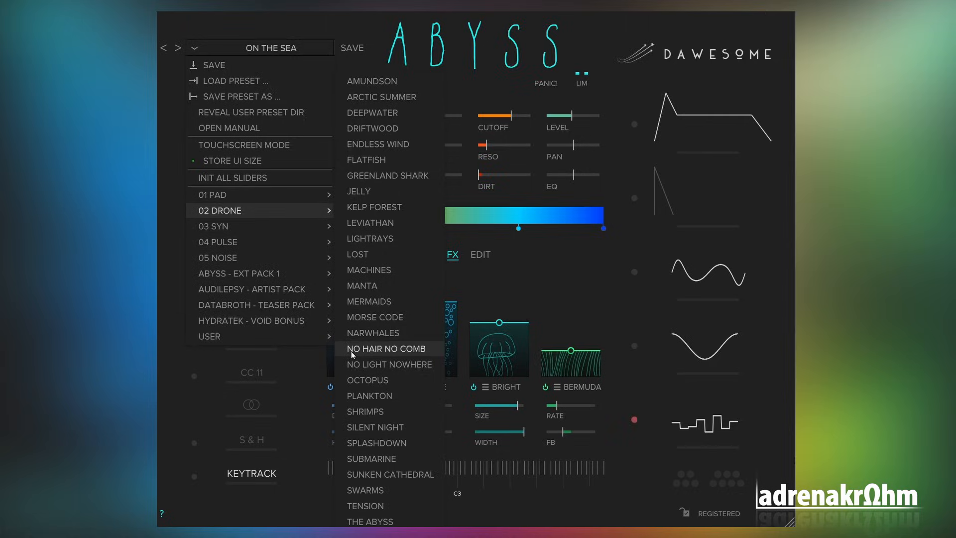
click(383, 411)
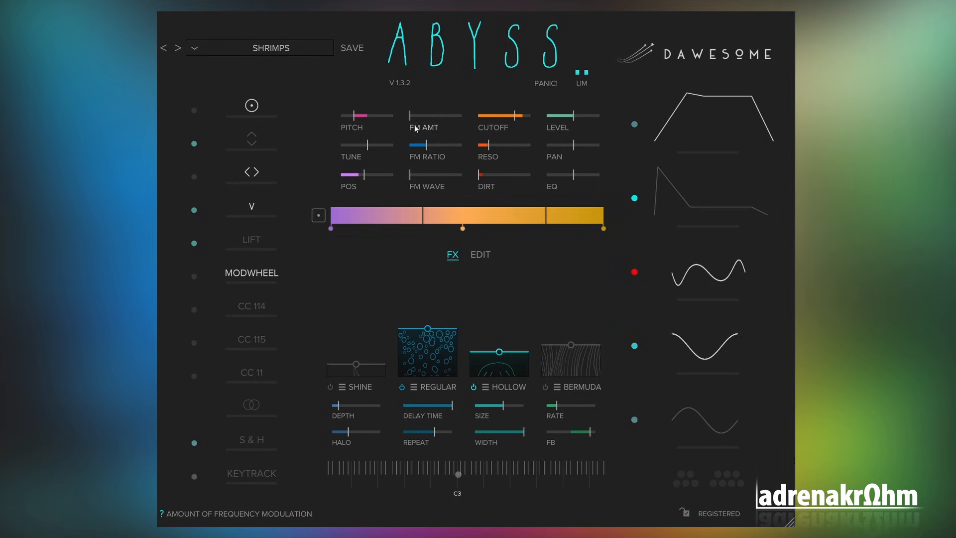
drag(411, 115, 434, 144)
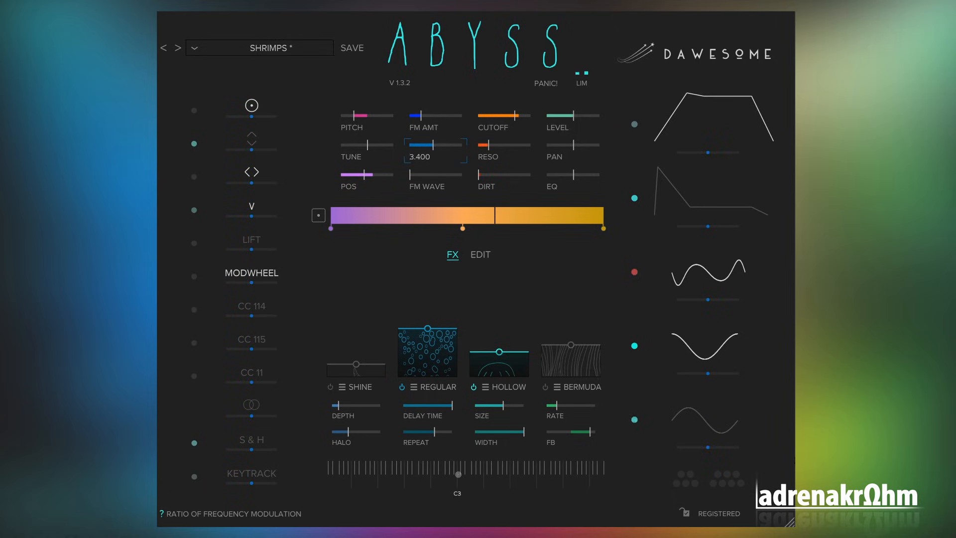
drag(411, 174, 431, 175)
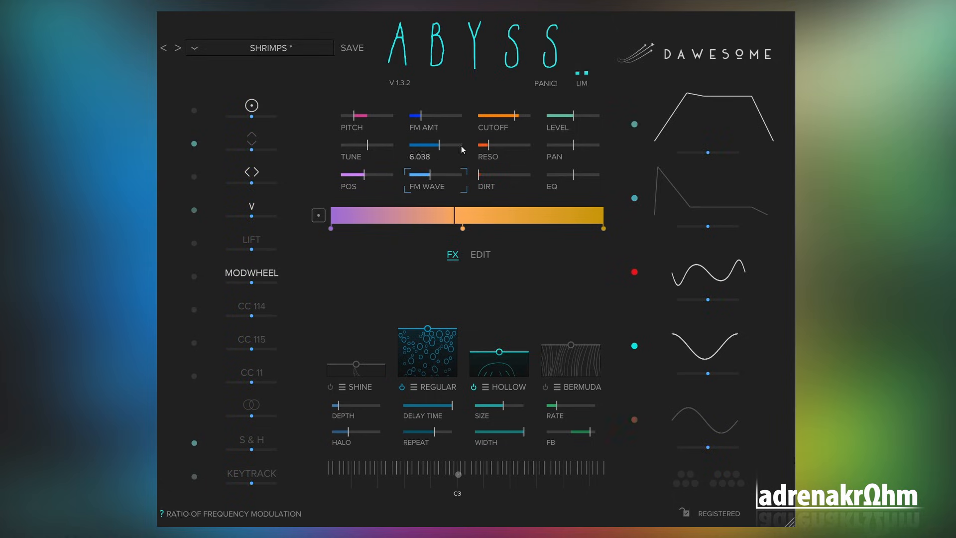
drag(427, 117, 440, 117)
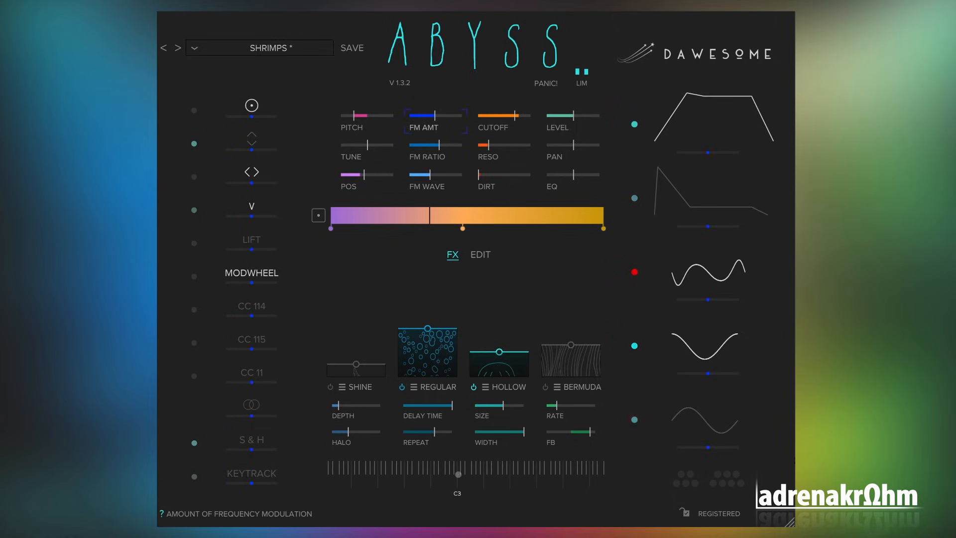
Step: Enable the shimmer effect at about half mix, and switch the reverb to DARK with a higher mix and narrower width
click(332, 389)
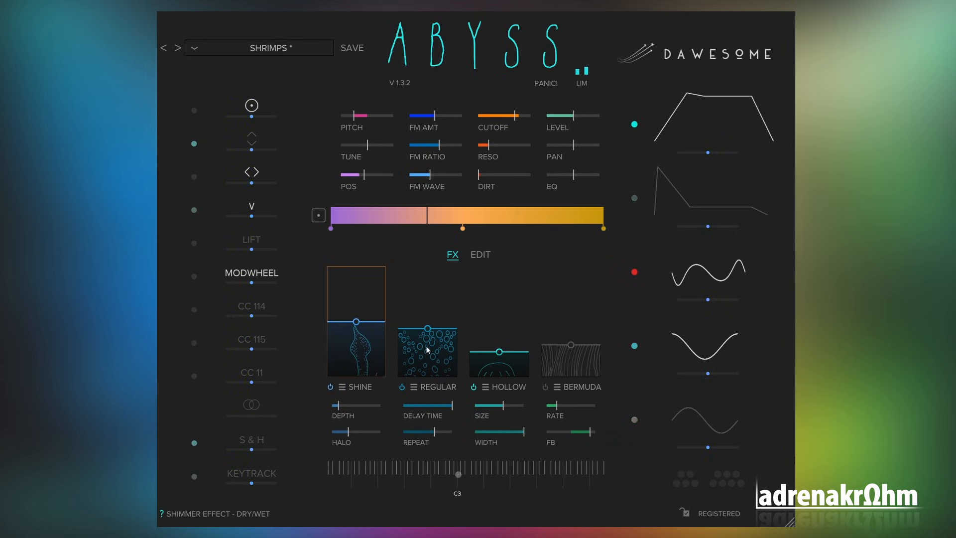
drag(500, 352, 499, 333)
click(500, 389)
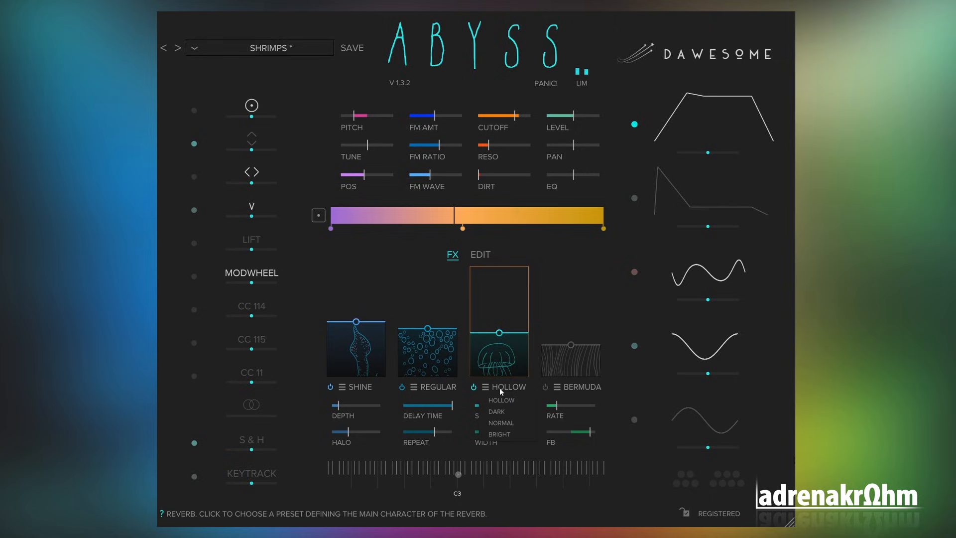
click(518, 412)
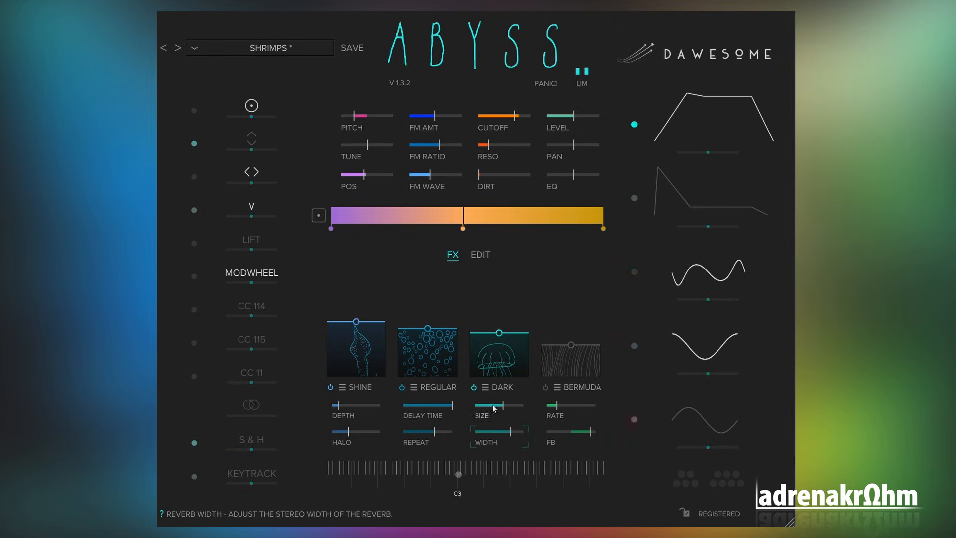
drag(499, 332, 499, 312)
Step: Switch the shimmer effect to KRAKEN with slightly less halo, and raise the shimmer, delay and reverb mixes
click(367, 386)
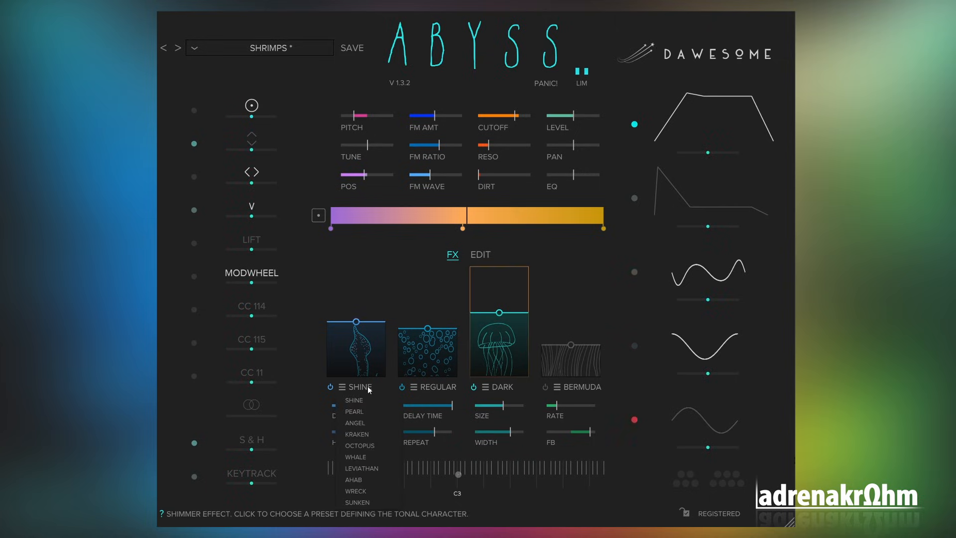
click(371, 435)
drag(349, 434, 347, 434)
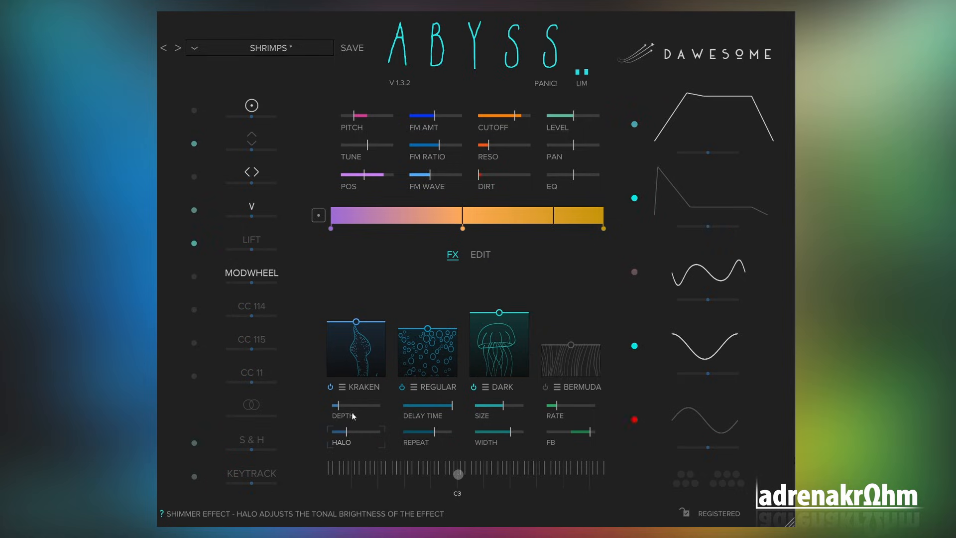
drag(355, 349, 355, 339)
drag(417, 354, 417, 334)
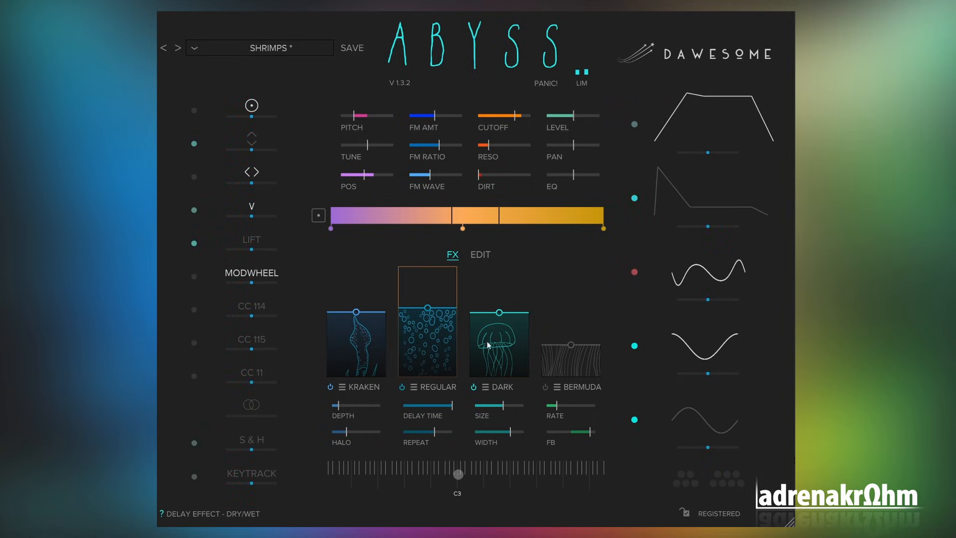
drag(490, 344, 490, 327)
Step: Enable the BERMUDA phaser with a high mix and reduced feedback, and ease the reverb mix down slightly
click(546, 387)
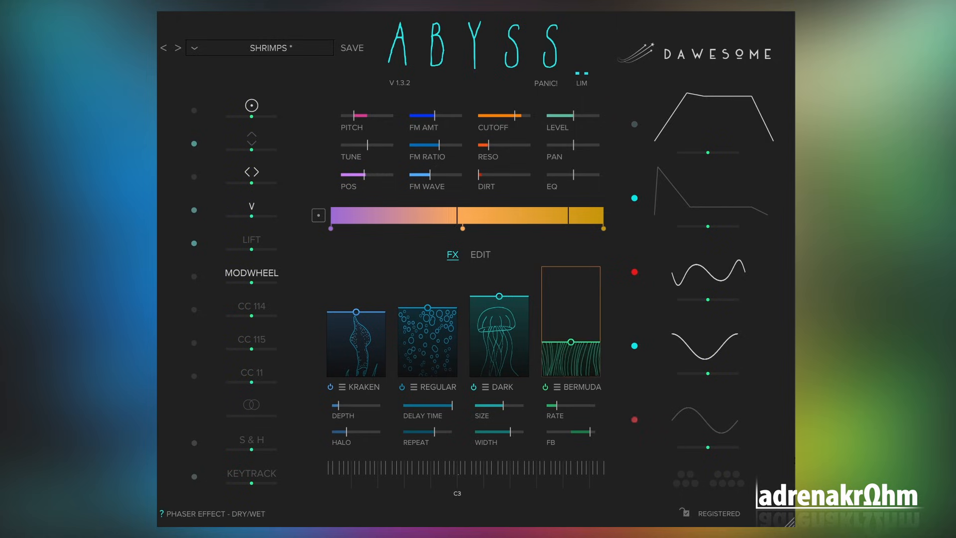
drag(571, 364, 571, 309)
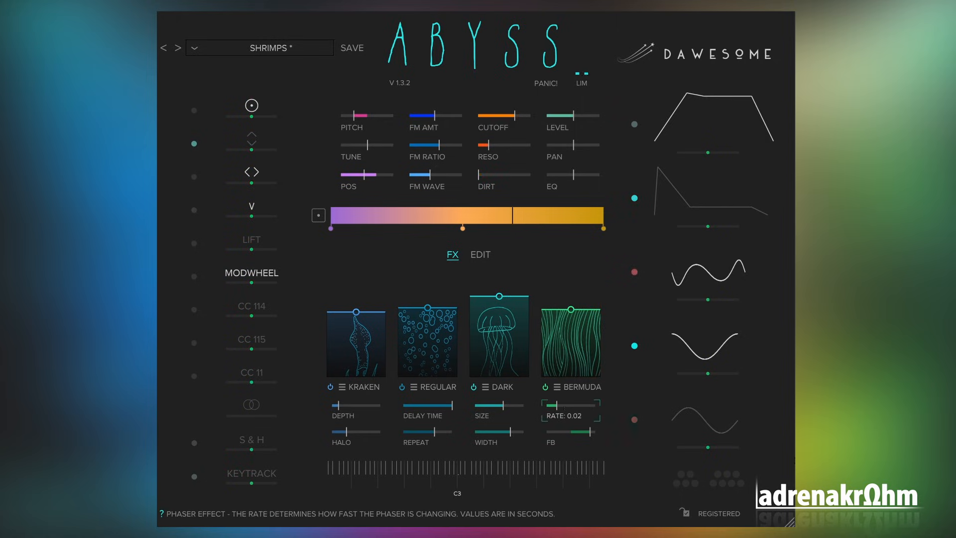
drag(566, 403, 566, 399)
drag(575, 344, 575, 332)
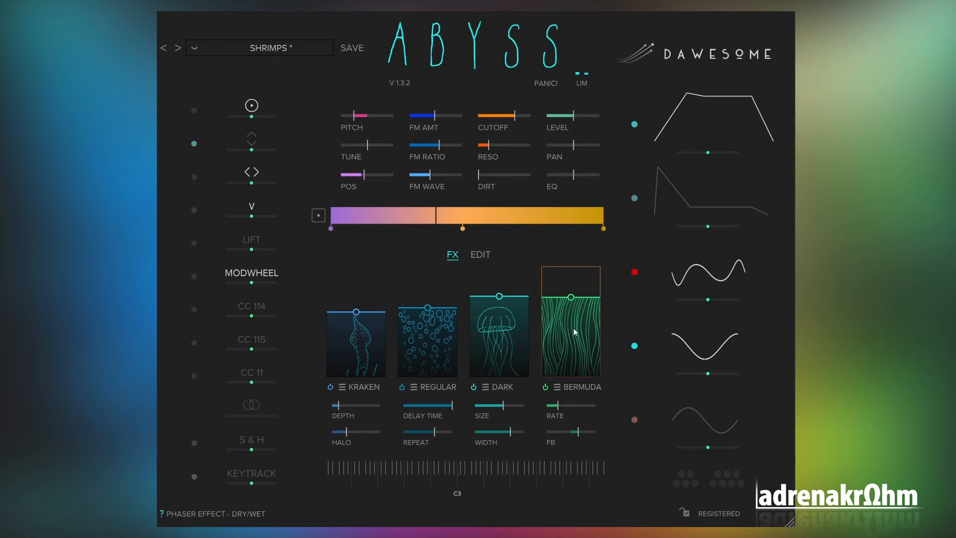
drag(508, 310, 508, 315)
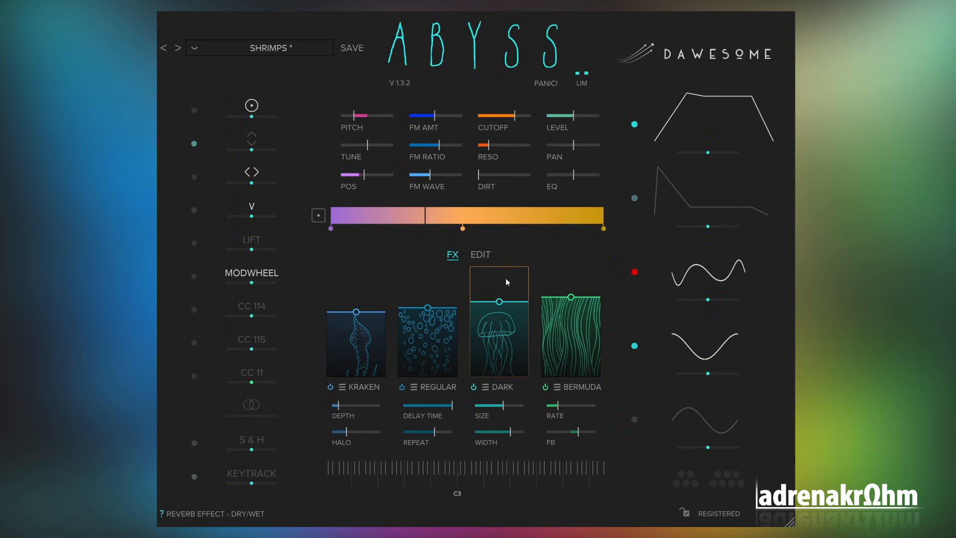
Step: Add some Dirt and a slightly higher delay mix, and give Pos a moderate stereo spread and a position further along the gradient
click(492, 191)
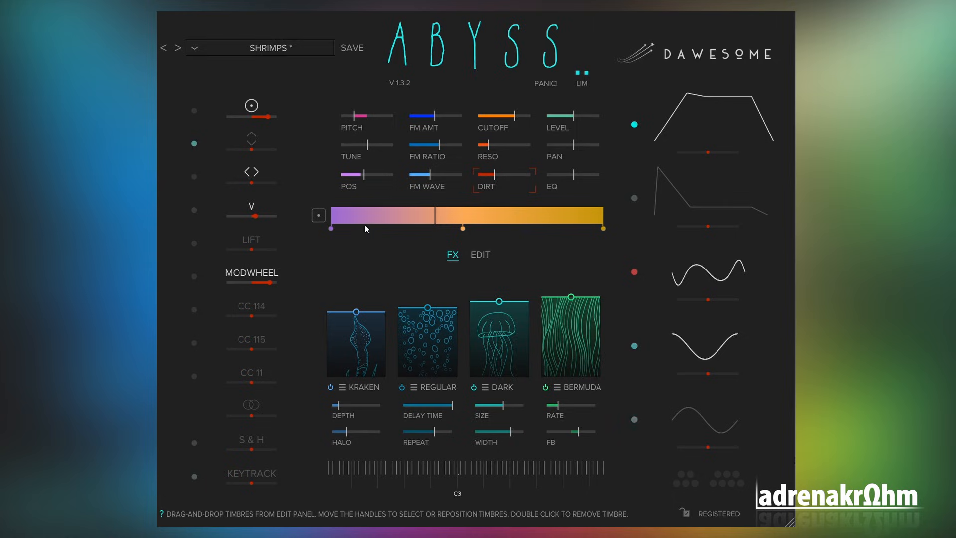
click(368, 178)
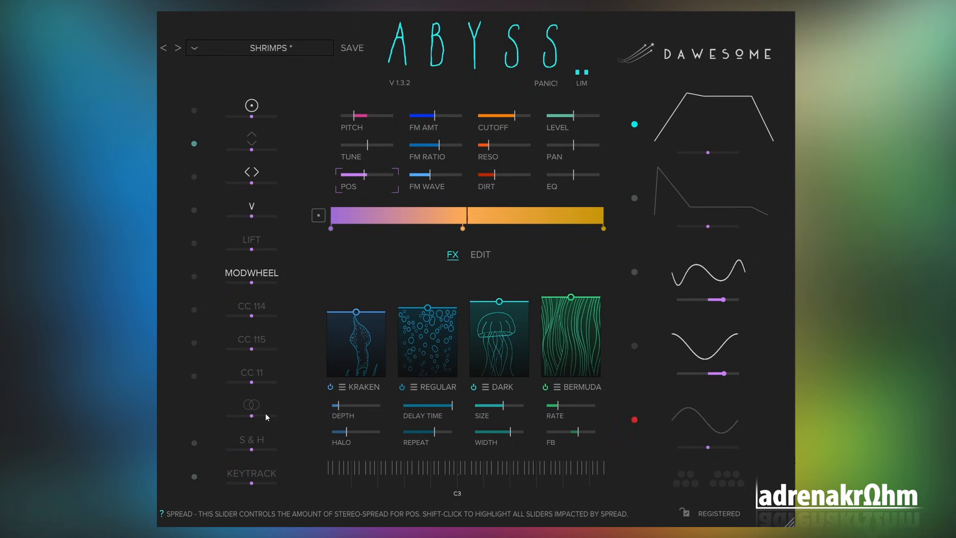
drag(252, 416, 255, 416)
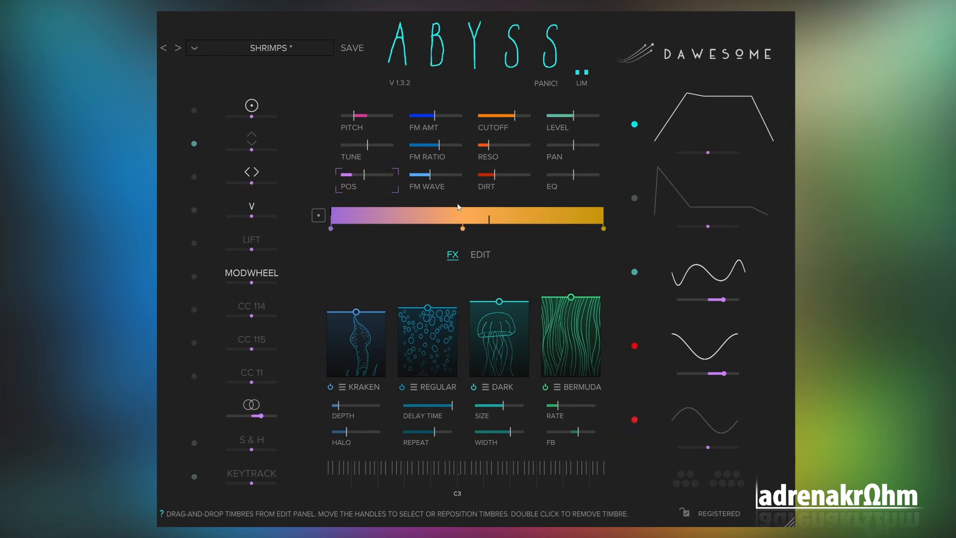
drag(368, 174, 372, 175)
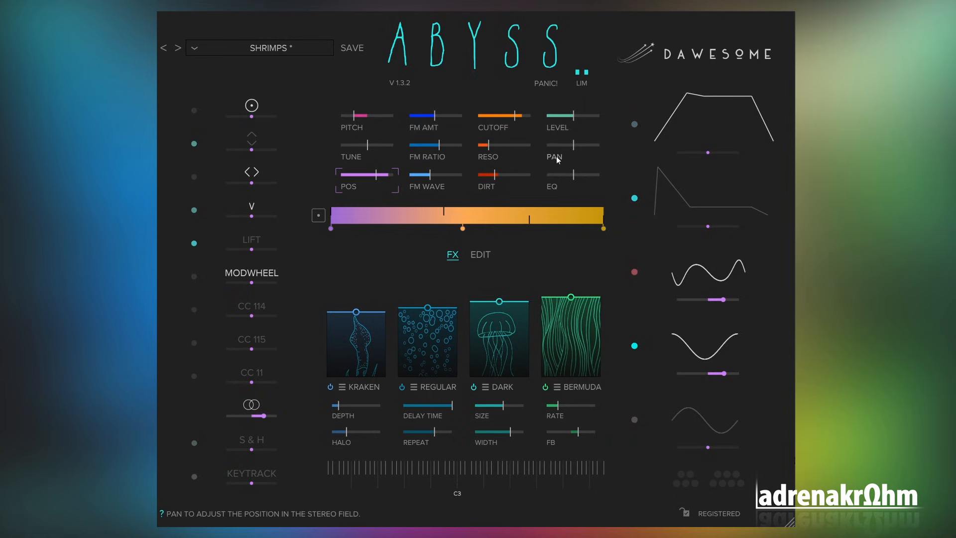
mouse_move(456, 303)
mouse_down()
mouse_move(455, 329)
mouse_move(456, 300)
mouse_up()
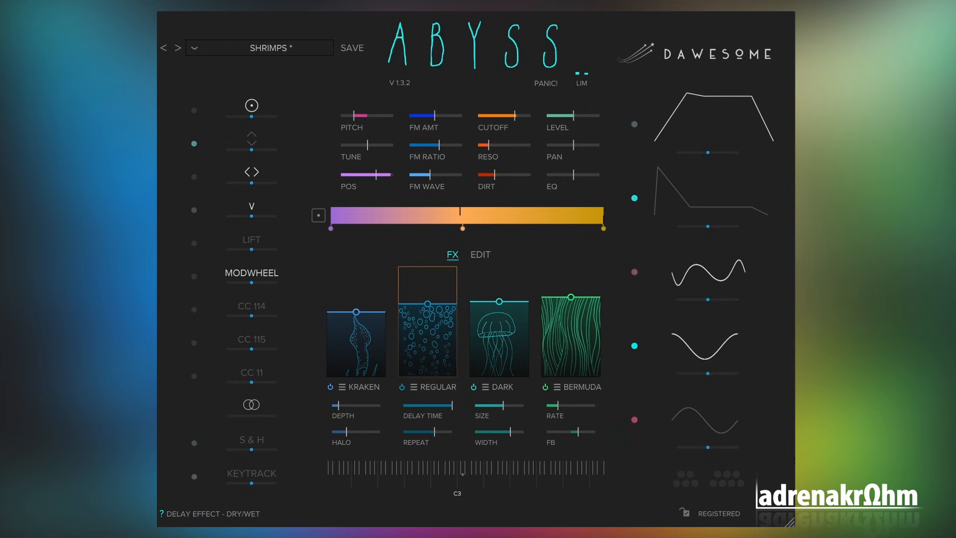
Step: Load the SEA CATS preset from the 05 NOISE category
click(195, 48)
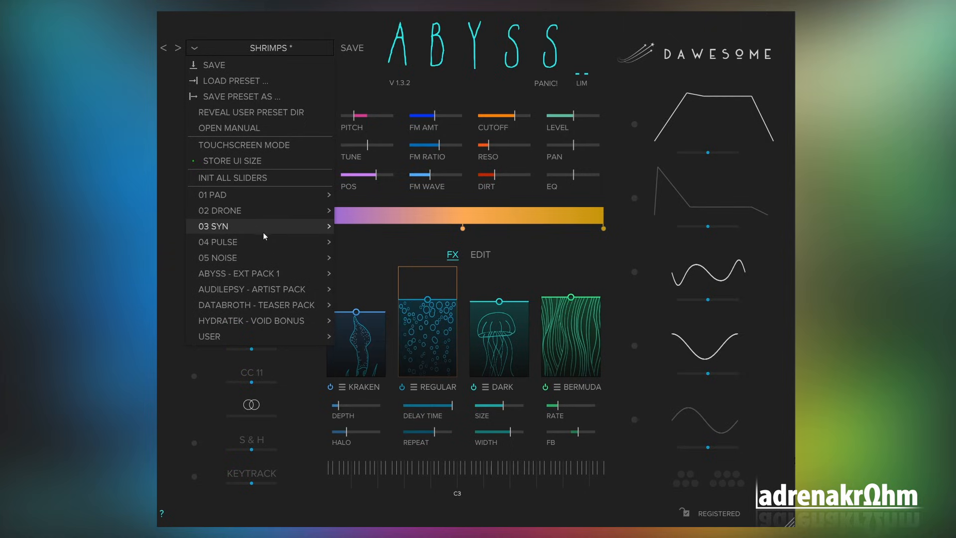
mouse_move(259, 248)
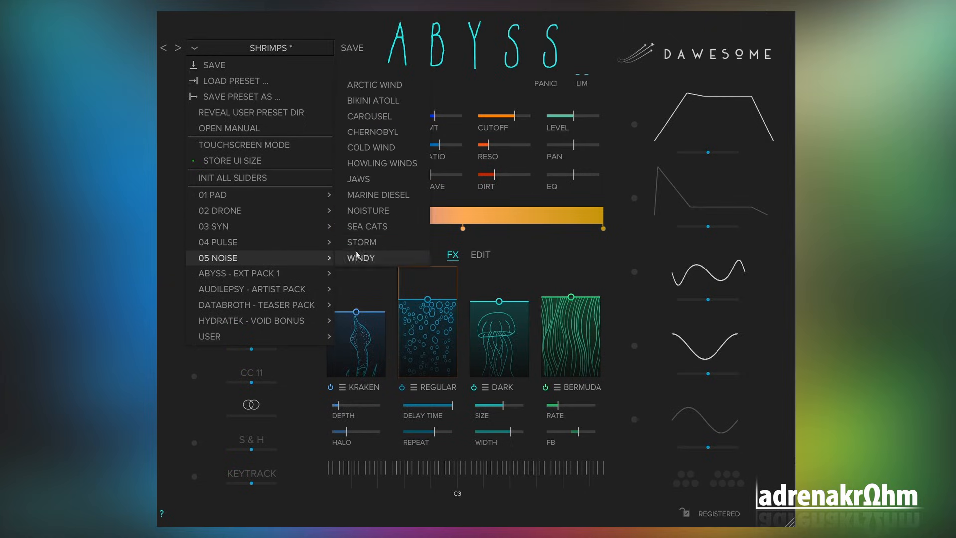
click(372, 226)
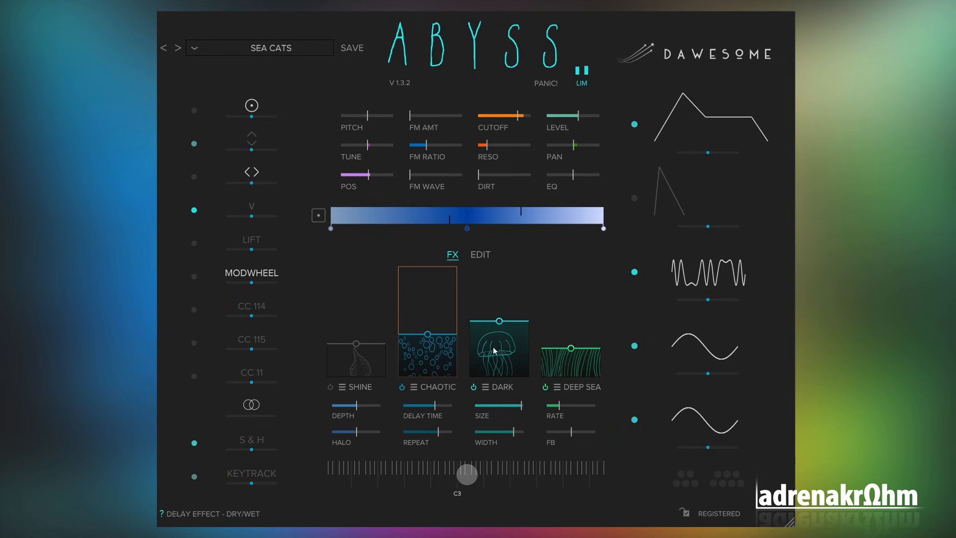
Step: Raise the DEEP SEA phaser mix, and increase the filter resonance and Dirt
drag(571, 348, 570, 331)
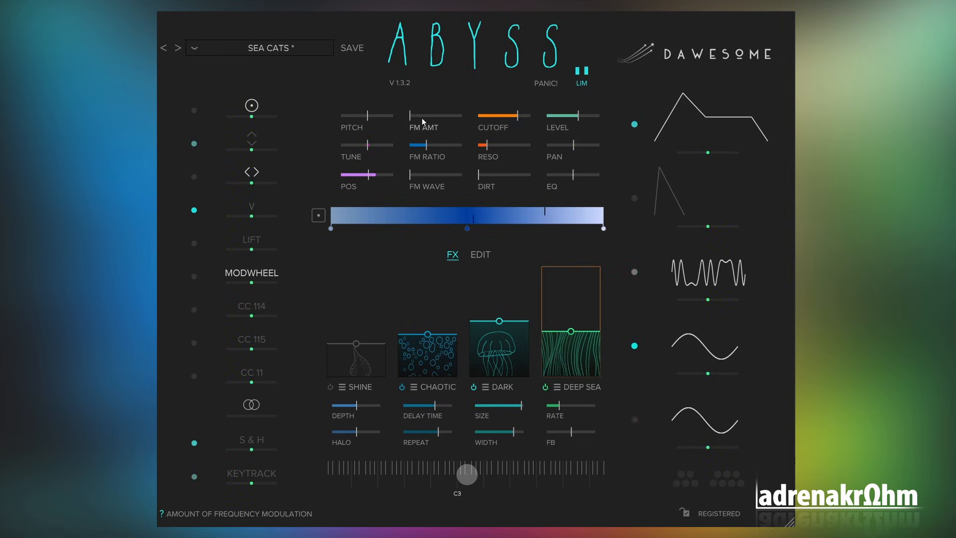
click(490, 145)
drag(494, 145, 491, 175)
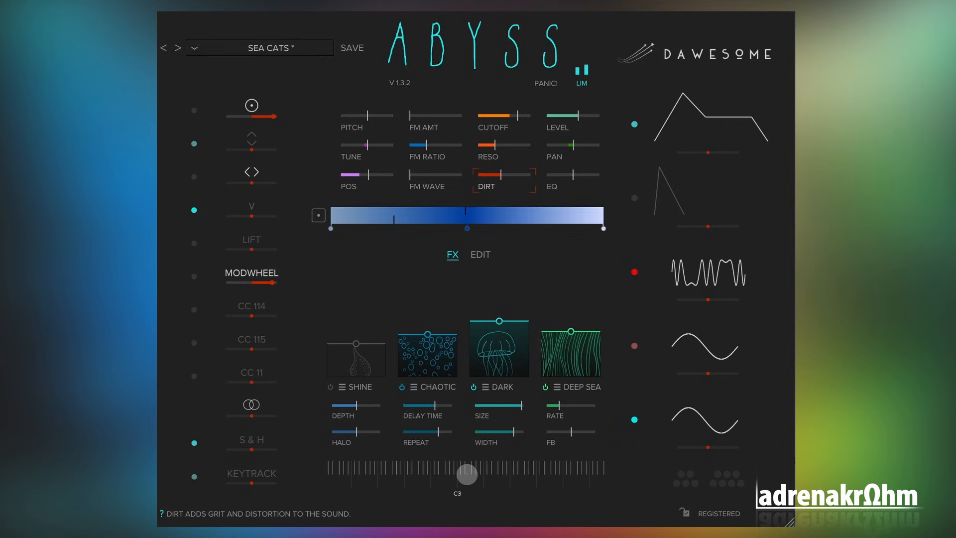
Step: Check the modulation of Pos, and add a moderate stereo spread to the Cutoff
click(371, 181)
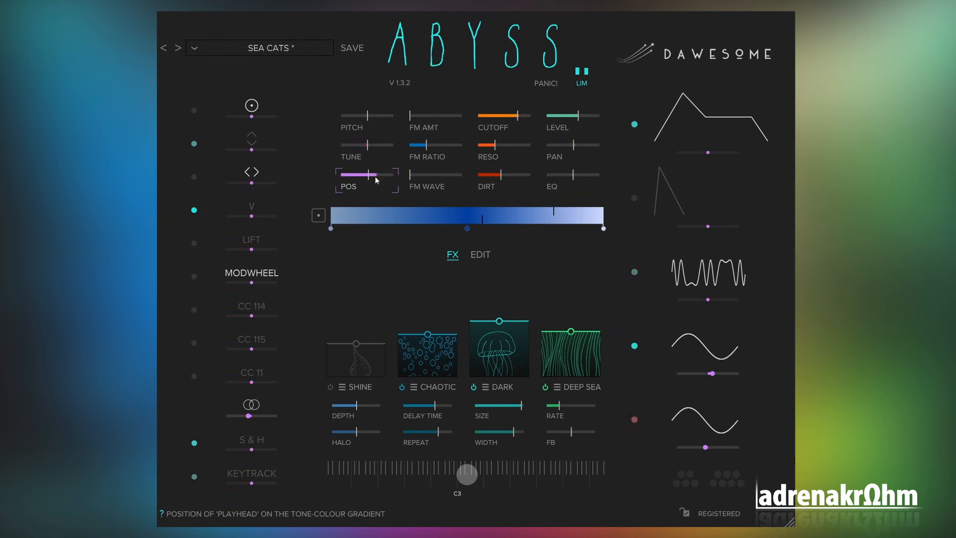
click(515, 134)
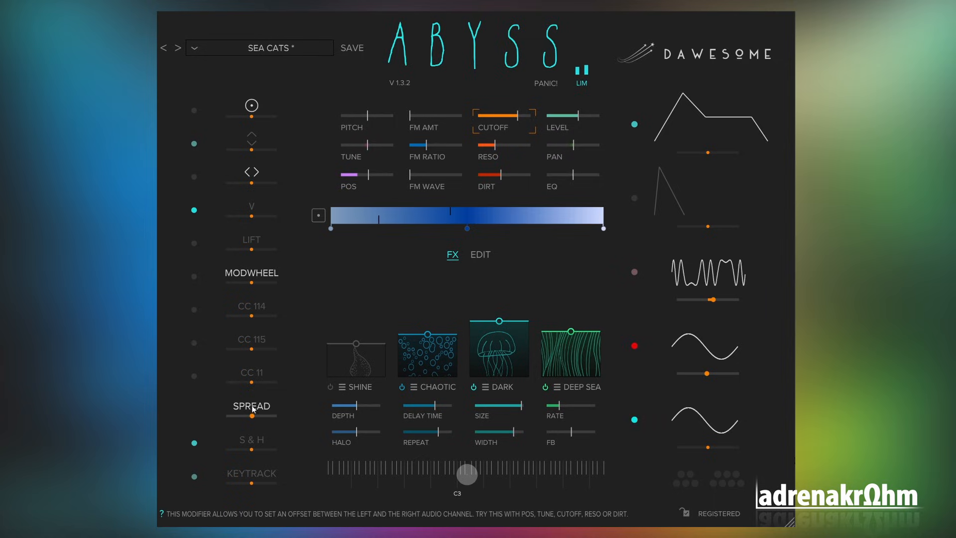
drag(253, 416, 256, 416)
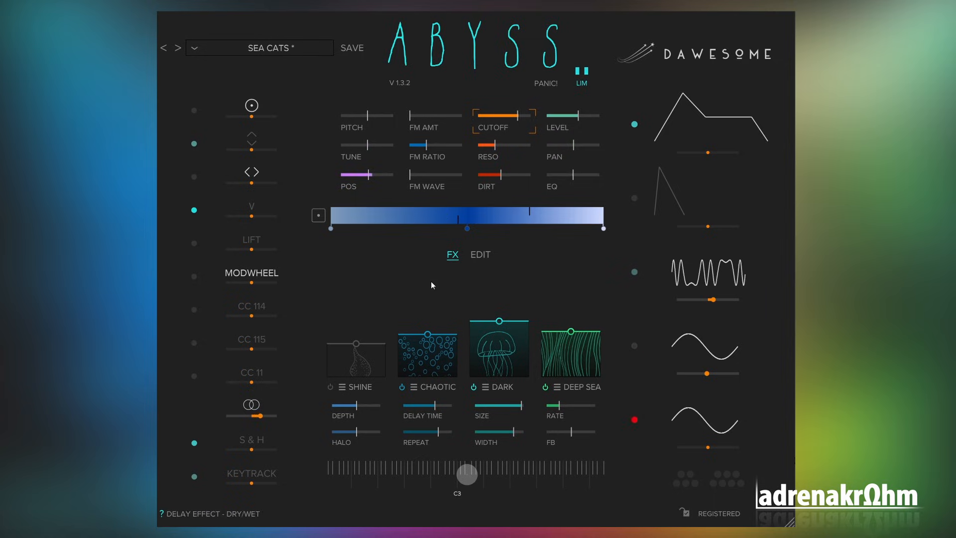
Step: Raise the FM amount, ratio and wave, and lower Pos slightly with the timbre edit view open
click(413, 121)
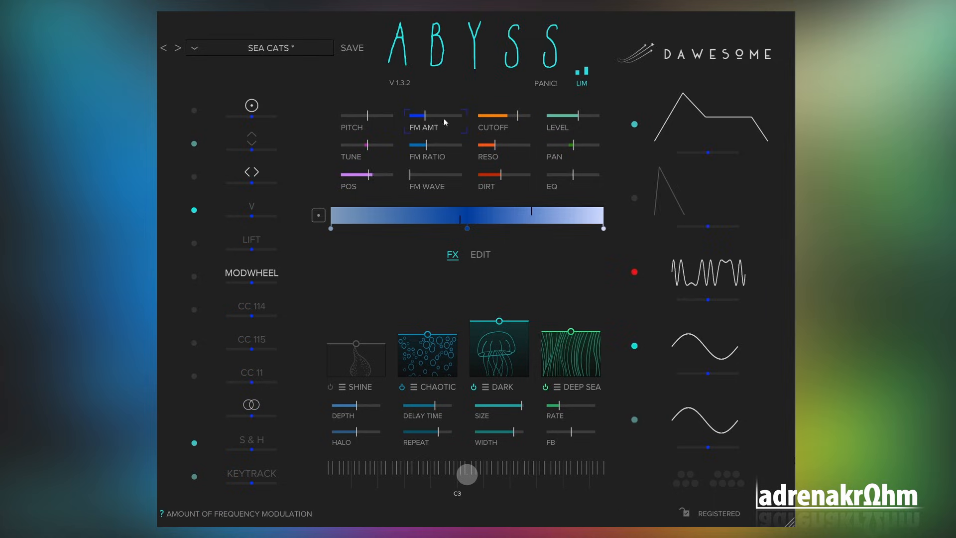
drag(427, 146, 435, 176)
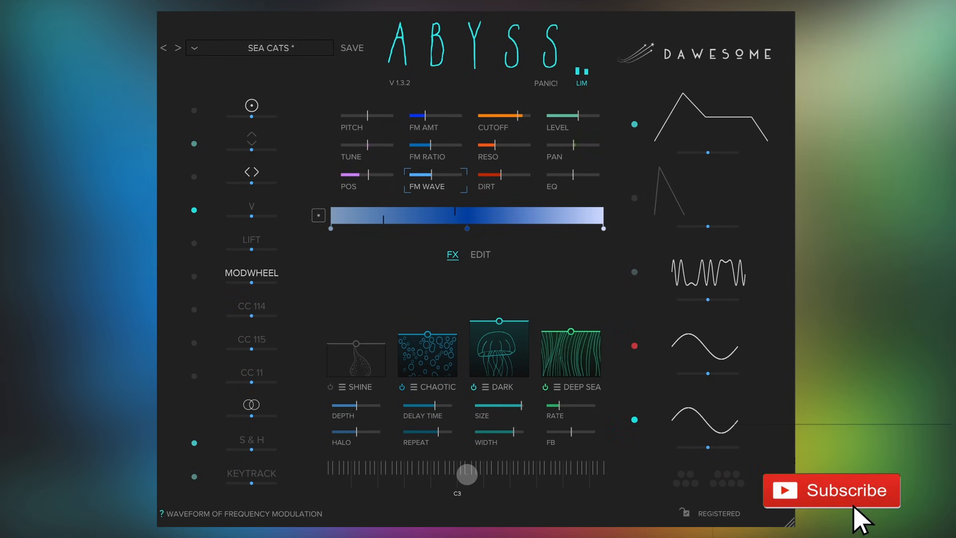
click(480, 255)
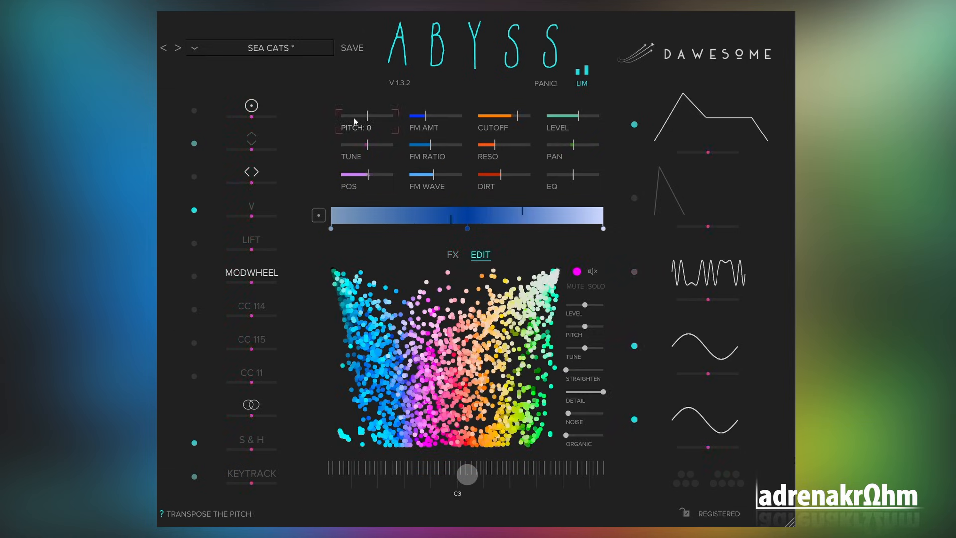
drag(371, 183, 365, 183)
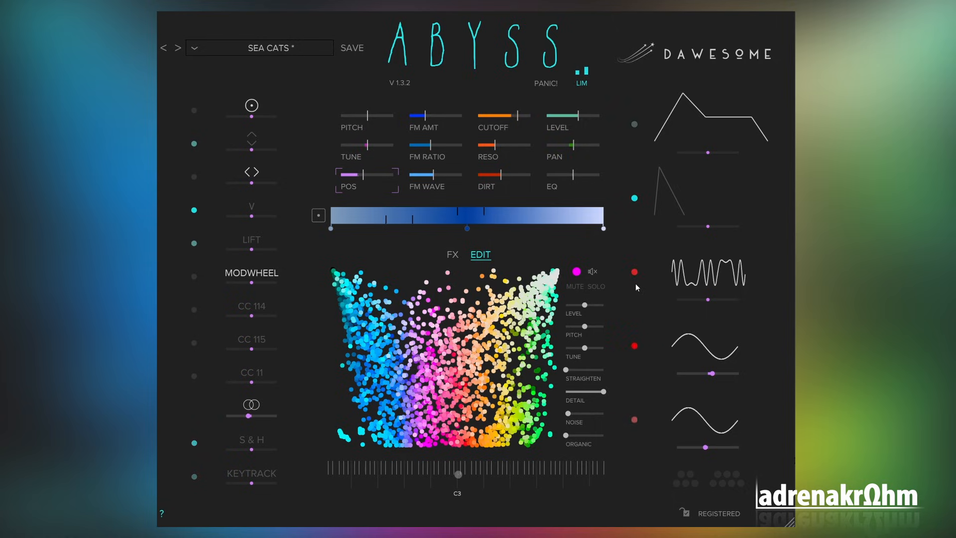
Step: Lower the Cutoff and change the first LFO's curve to the multi-cycle wave with growing amplitude
click(493, 127)
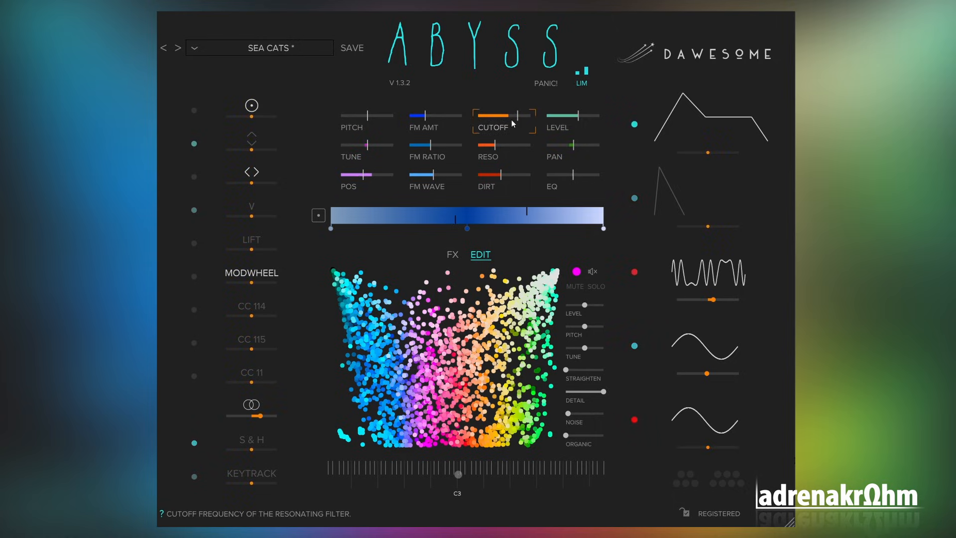
mouse_move(714, 294)
mouse_move(703, 279)
click(653, 245)
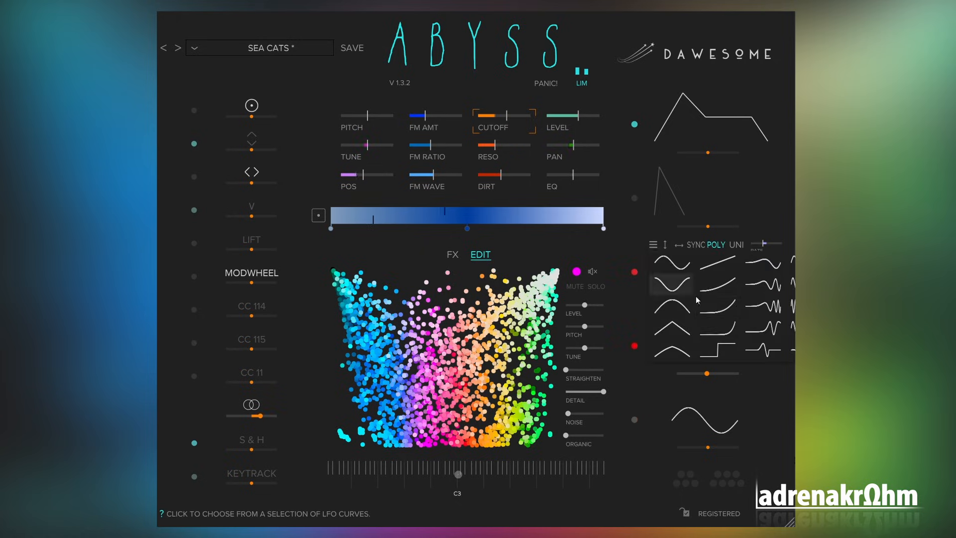
click(763, 306)
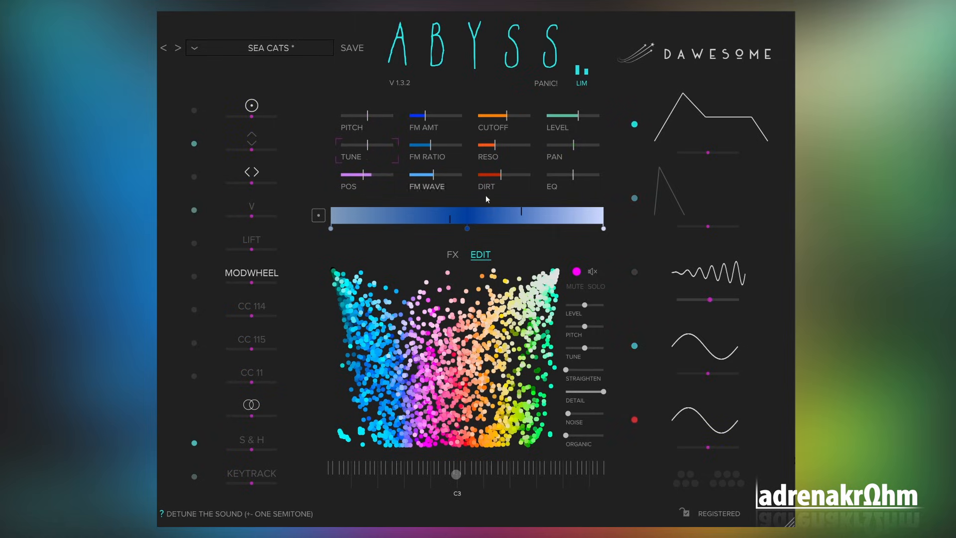
Step: Apply a small amount of LFO 2 modulation to Tune, and change LFO 2's curve to the wave with growing amplitude
mouse_move(720, 347)
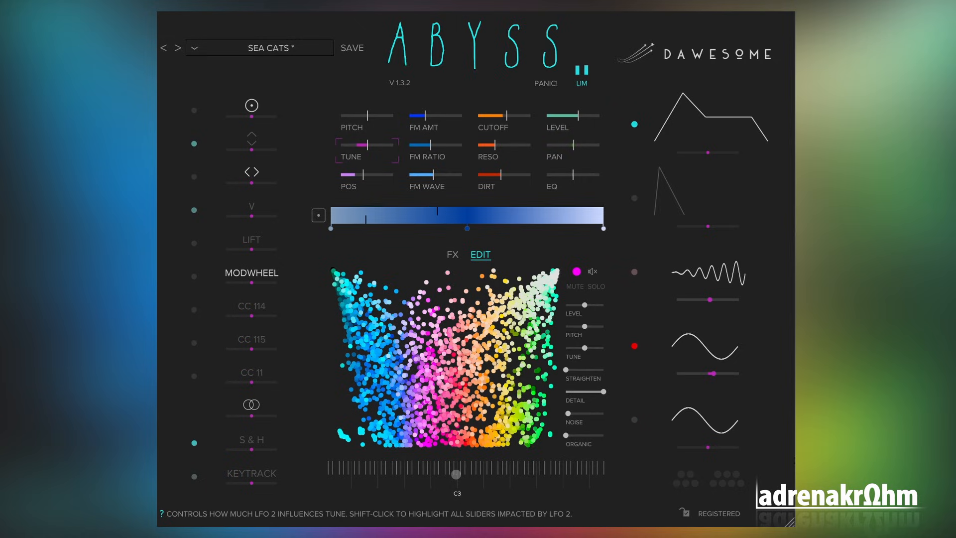
drag(716, 373, 720, 374)
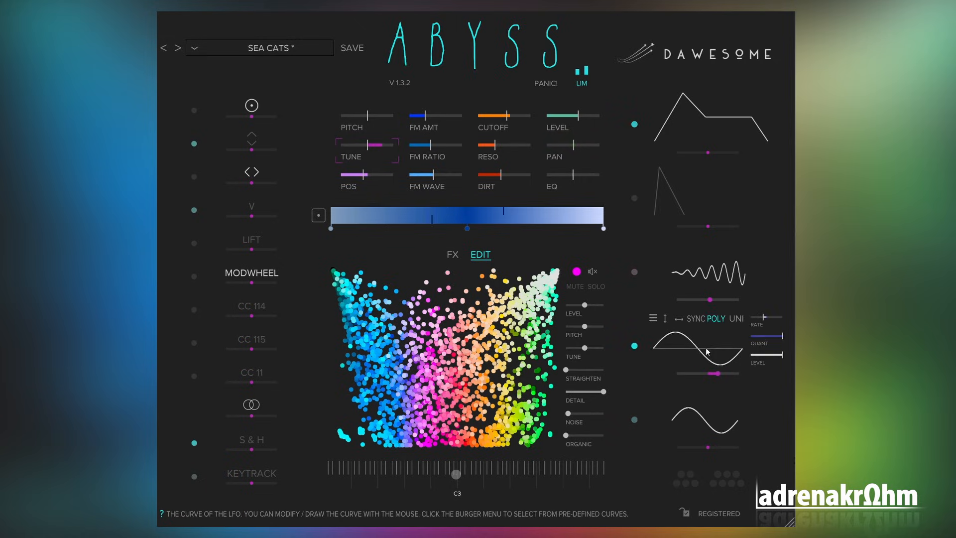
click(653, 318)
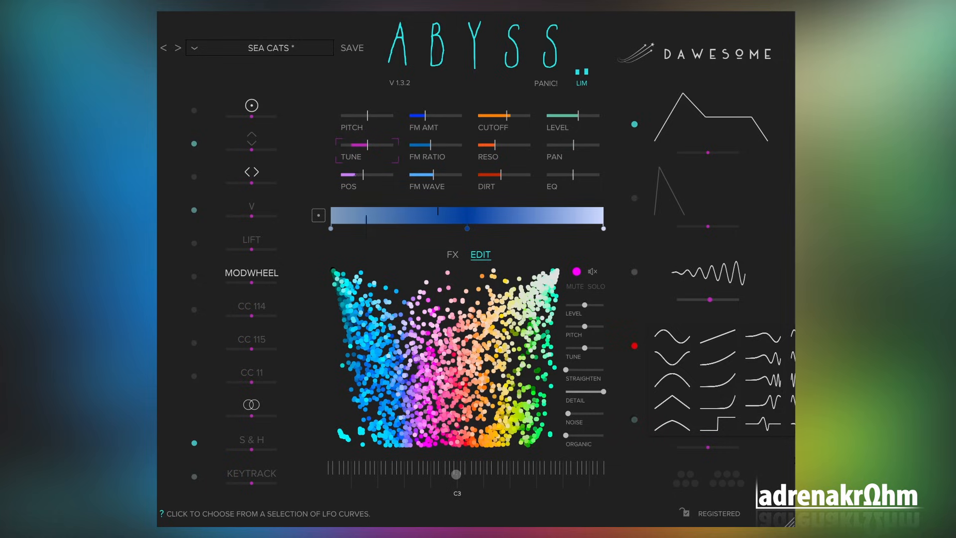
click(763, 358)
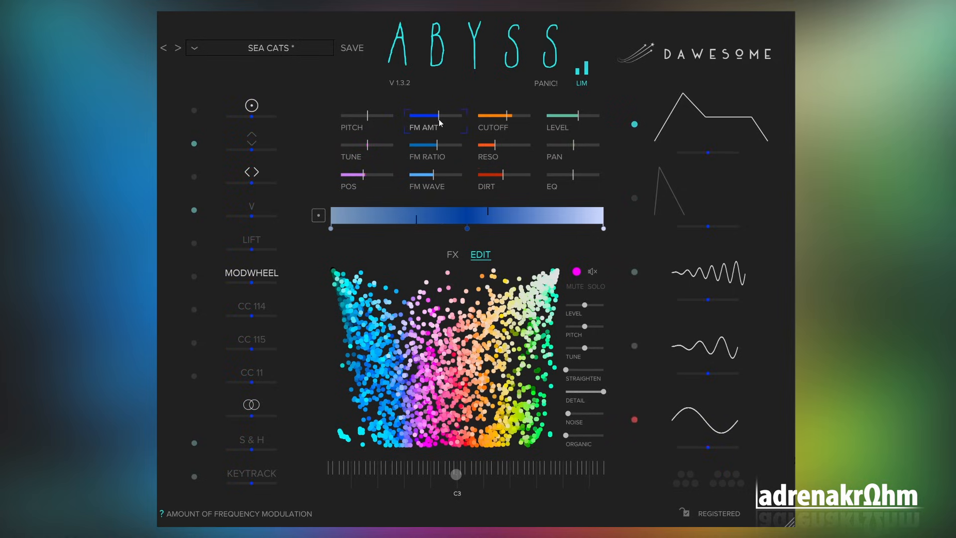
Step: Turn on the SHINE shimmer effect, raise its mix and lower its Halo, and reduce the CHAOTIC delay mix
click(453, 255)
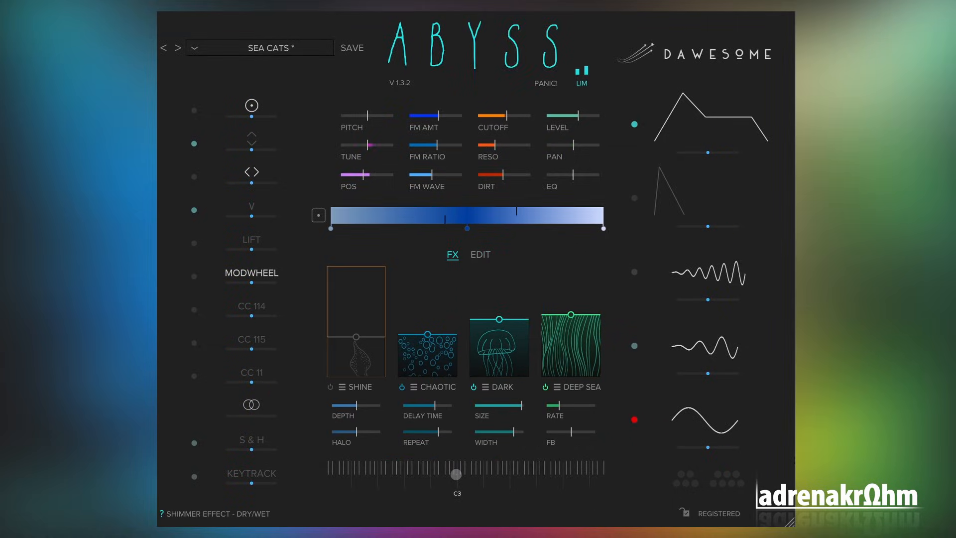
click(330, 387)
drag(356, 337, 356, 322)
drag(357, 431, 346, 432)
drag(427, 334, 428, 344)
Step: Change the reverb to BRIGHT with a lower mix and slightly smaller Size, and raise the DEEP SEA phaser mix
mouse_move(502, 374)
mouse_down()
mouse_move(502, 384)
mouse_move(502, 365)
mouse_up()
click(500, 387)
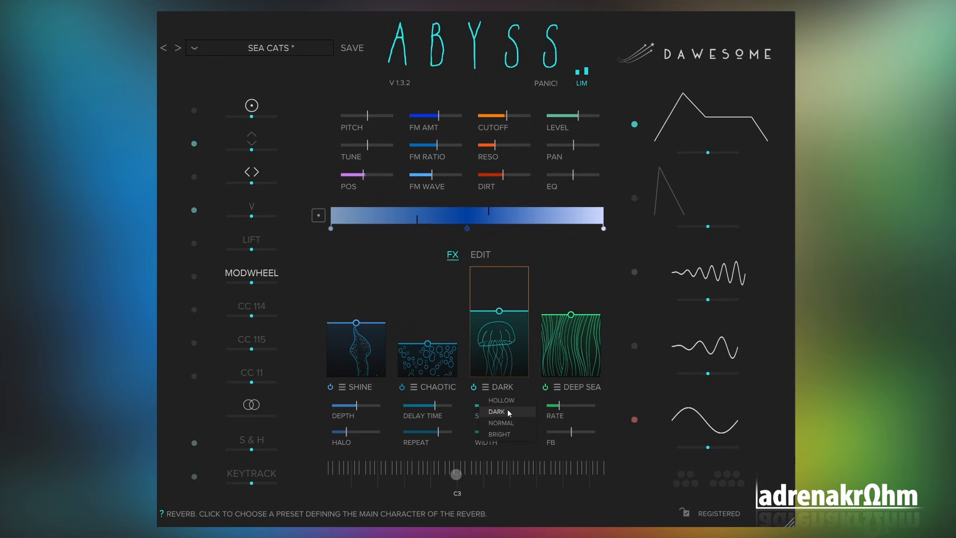
click(501, 434)
drag(511, 356, 505, 345)
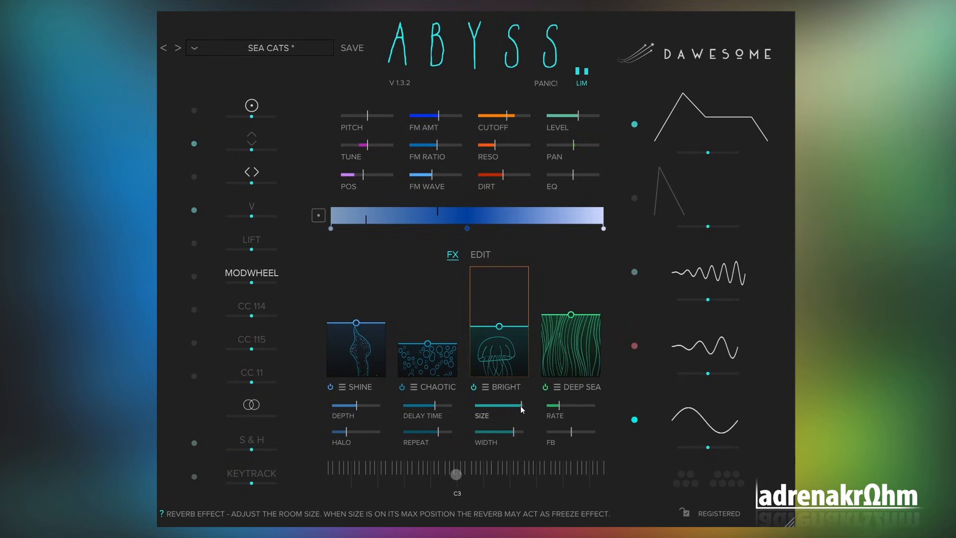
drag(520, 405, 513, 406)
drag(571, 315, 571, 287)
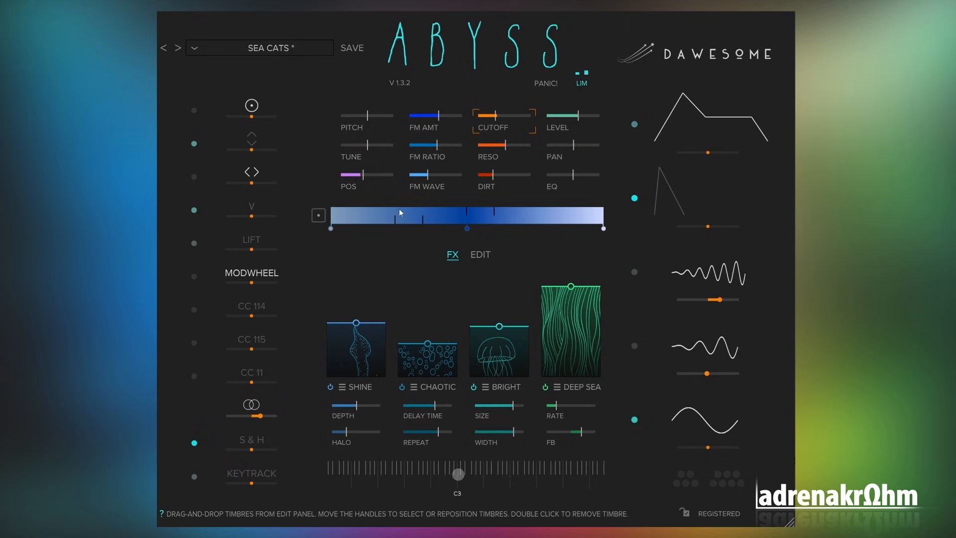
Step: Load the user preset - INIT - with the timbre edit view open, and empty its timbre gradient
click(481, 256)
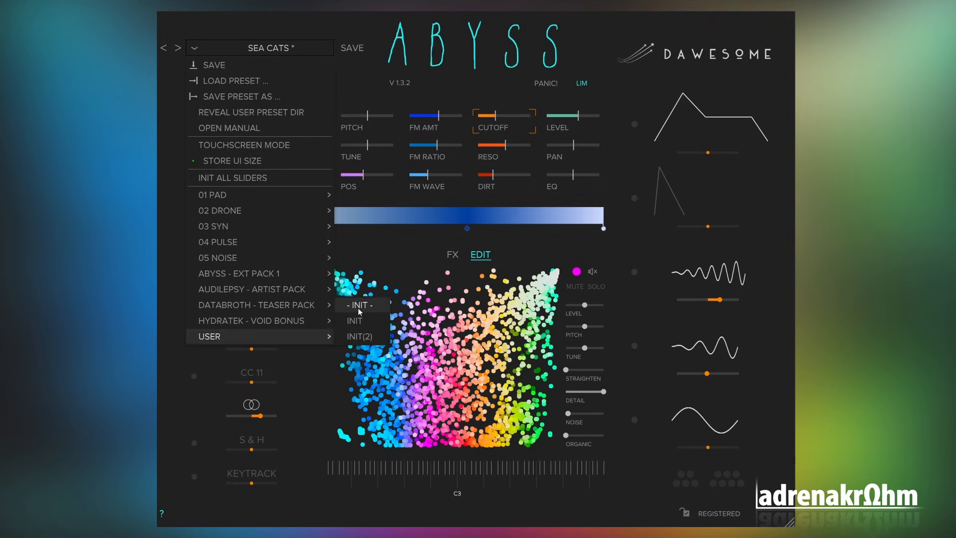
click(359, 306)
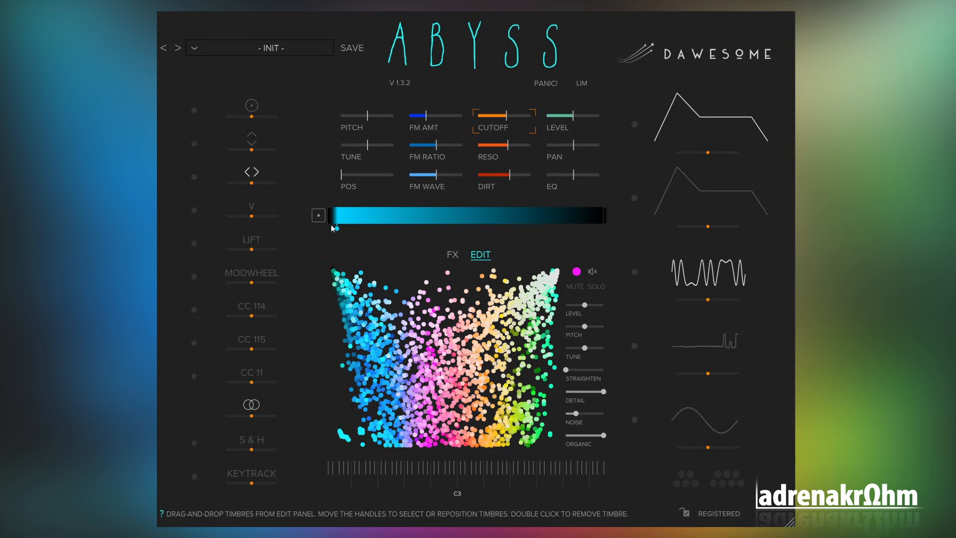
click(318, 215)
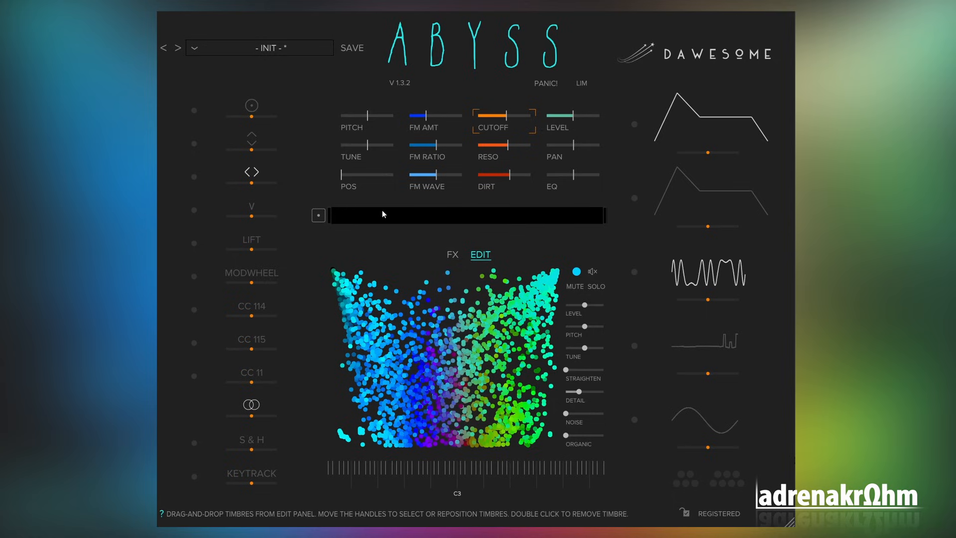
Step: Fill the timbre gradient with random timbres and select several of them in turn
click(319, 216)
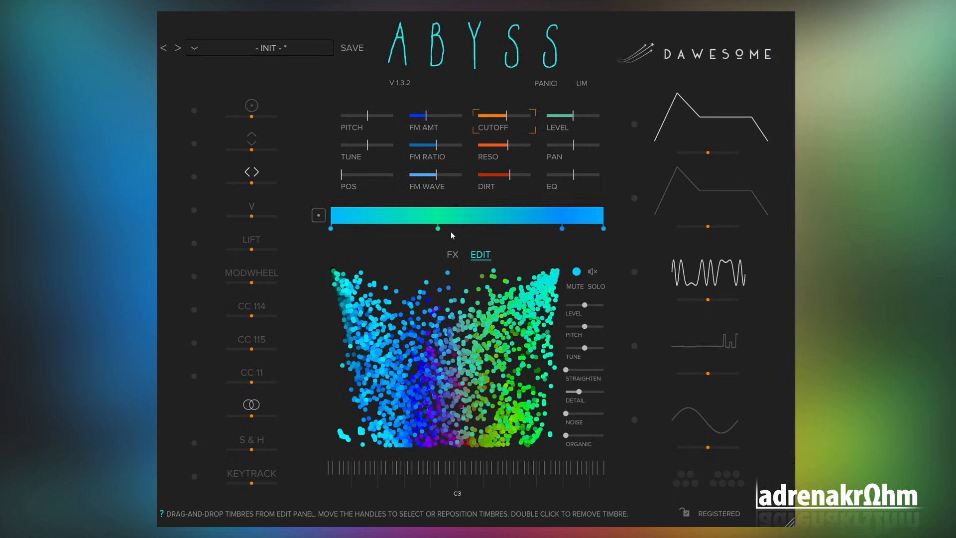
click(331, 228)
click(563, 228)
click(604, 228)
Step: Remove all the random timbres from the gradient
double_click(331, 228)
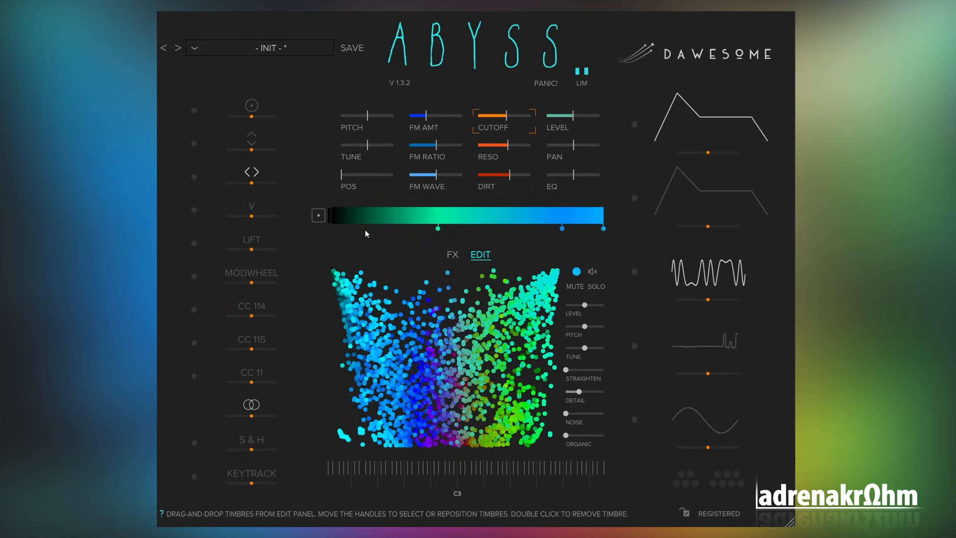
double_click(439, 229)
click(562, 229)
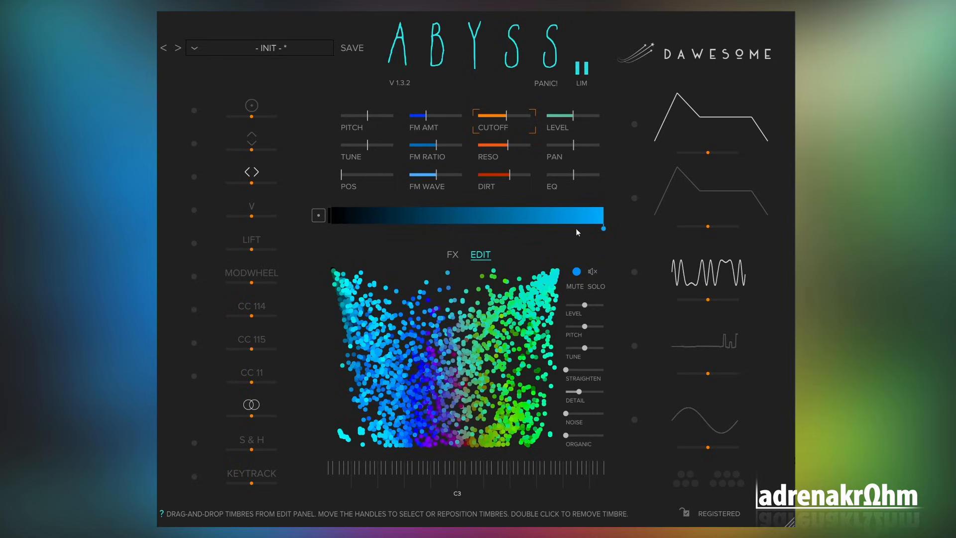
double_click(604, 229)
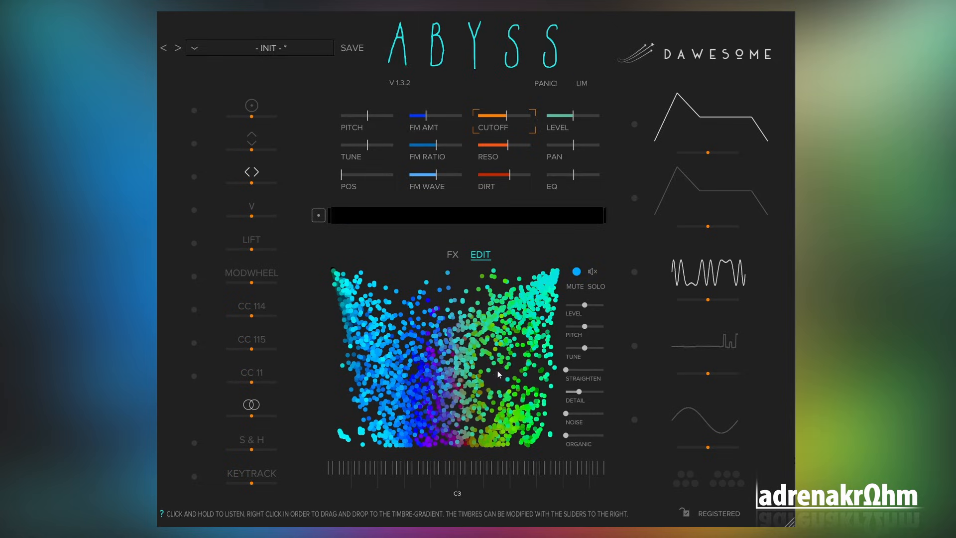
Step: Audition timbres in the map with Detail at maximum, and place blue timbres at the start and middle of the gradient
mouse_move(531, 367)
mouse_down()
mouse_move(417, 369)
mouse_move(404, 400)
mouse_move(382, 352)
mouse_move(385, 333)
mouse_move(399, 350)
mouse_move(396, 410)
mouse_move(390, 380)
mouse_up()
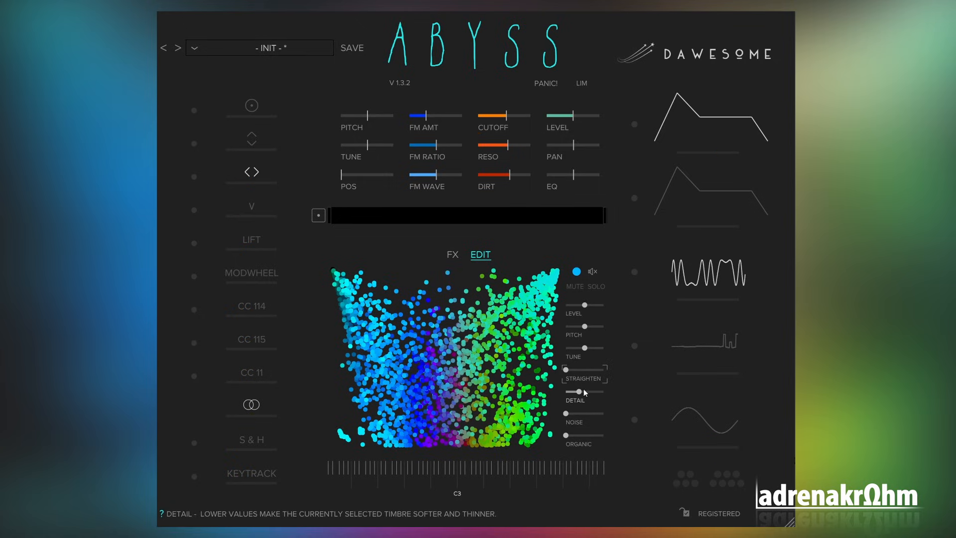
drag(583, 392, 604, 391)
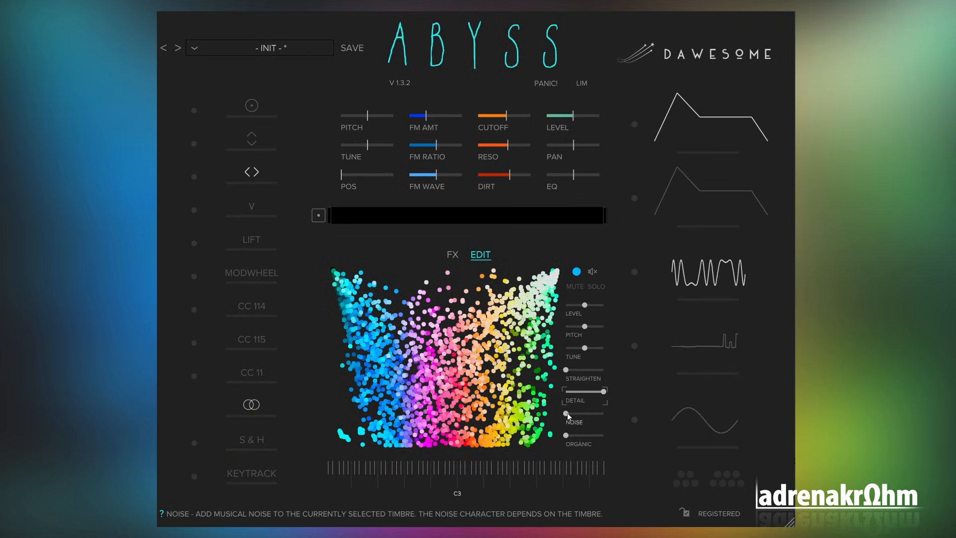
mouse_move(403, 370)
mouse_down()
mouse_move(392, 357)
mouse_move(375, 377)
mouse_move(370, 356)
mouse_move(386, 401)
mouse_up()
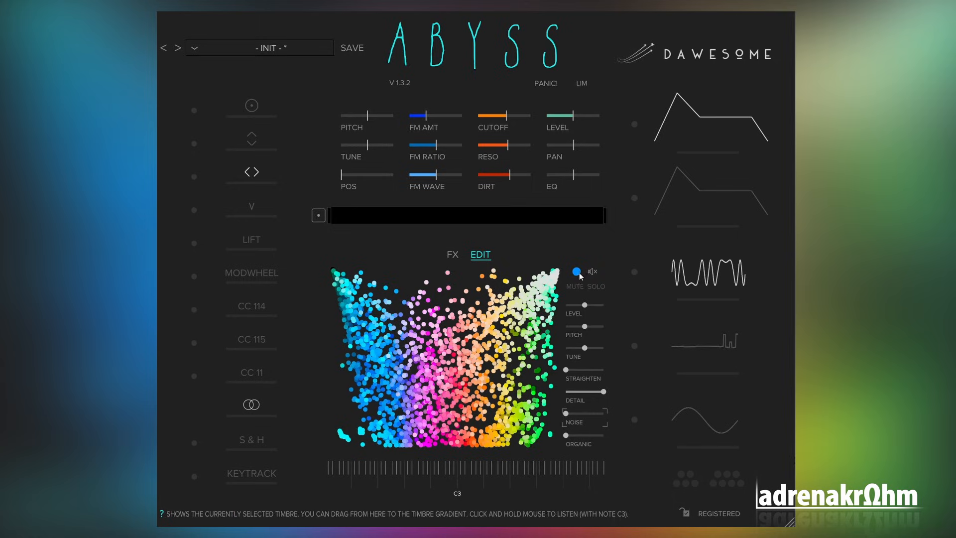
click(334, 222)
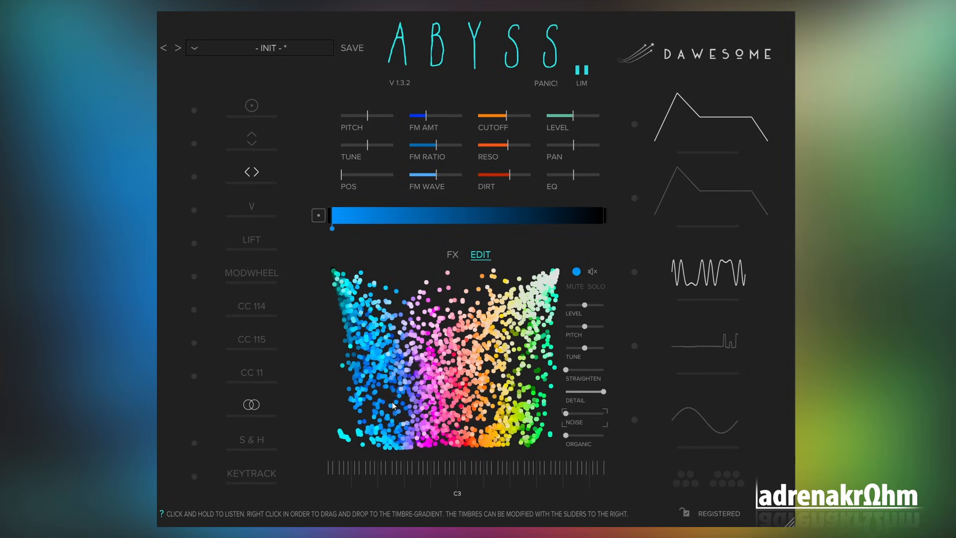
mouse_move(391, 418)
mouse_down()
mouse_move(380, 429)
mouse_move(354, 414)
mouse_move(348, 388)
mouse_move(359, 397)
mouse_move(360, 383)
mouse_up()
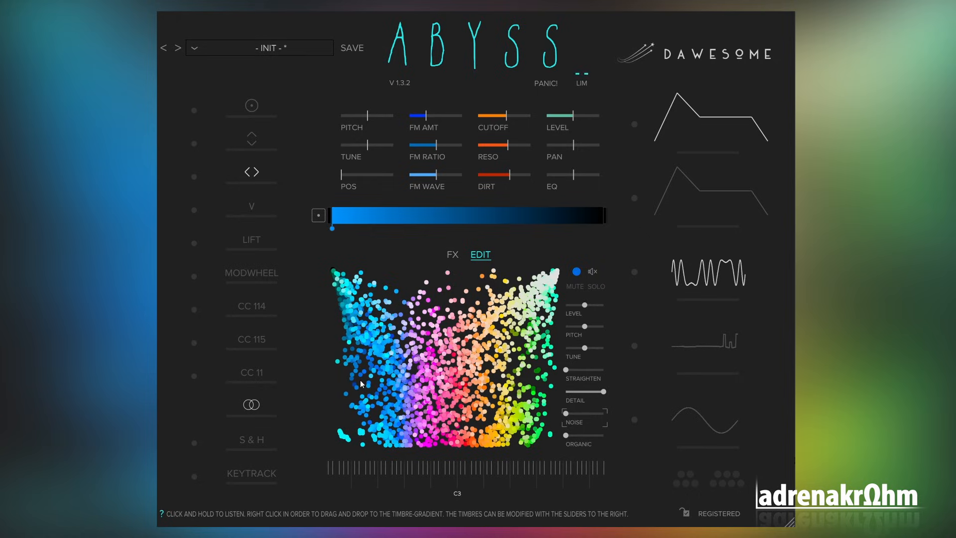
drag(578, 272, 458, 230)
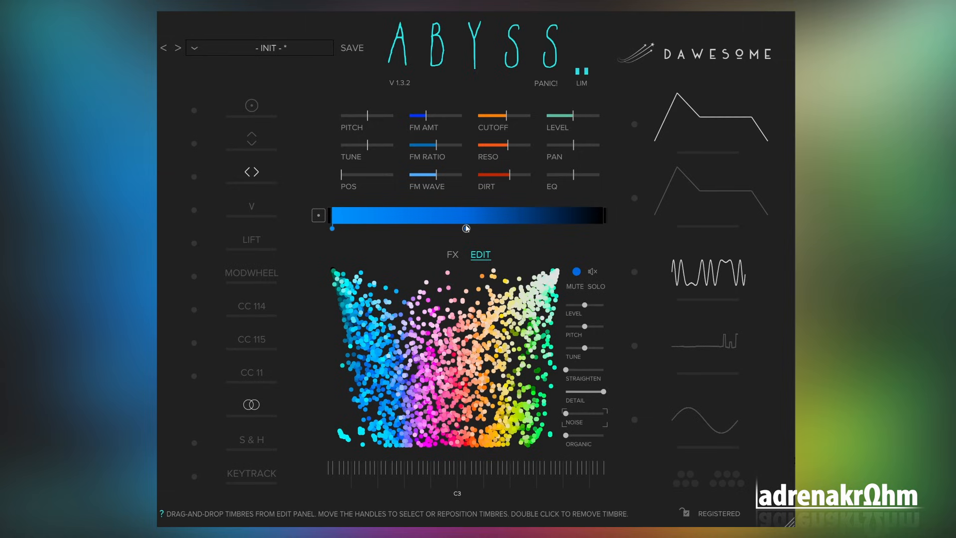
Step: Audition more timbres with Detail lowered, and place a turquoise-green timbre near the end of the gradient
click(417, 355)
drag(418, 357, 431, 390)
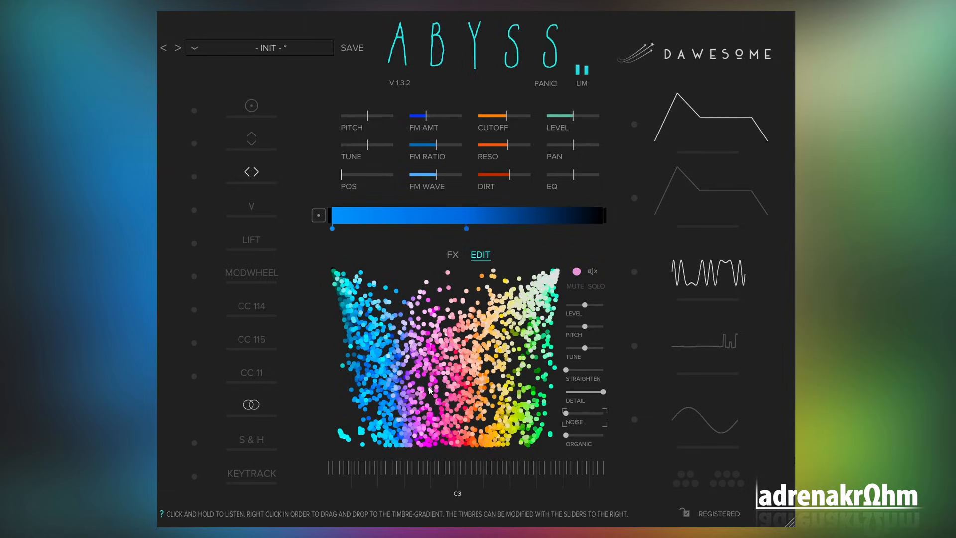
drag(566, 369, 581, 391)
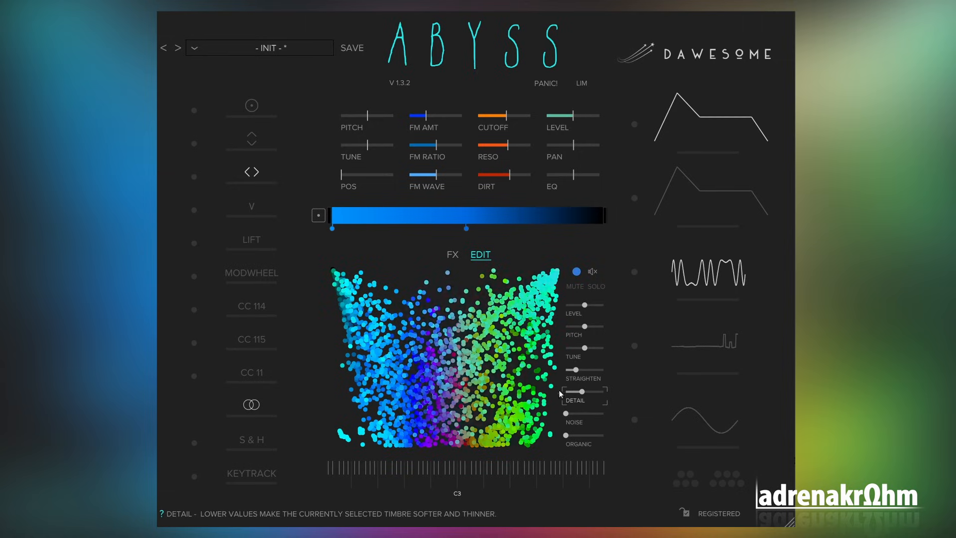
click(467, 360)
mouse_move(467, 360)
mouse_down()
mouse_move(417, 354)
mouse_move(456, 393)
mouse_move(508, 417)
mouse_move(538, 398)
mouse_move(526, 312)
mouse_move(512, 315)
mouse_move(515, 307)
mouse_up()
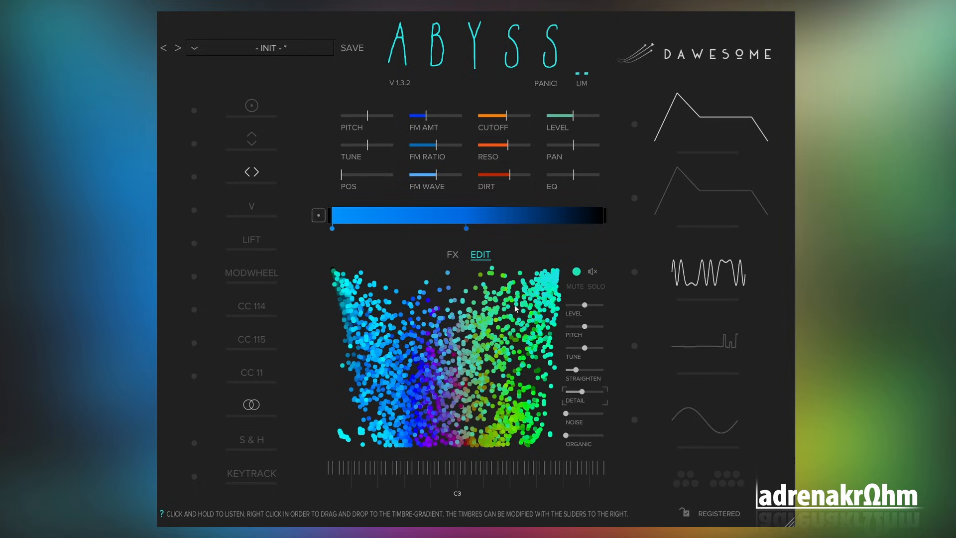
mouse_move(577, 271)
mouse_down()
mouse_move(586, 231)
mouse_move(597, 229)
mouse_up()
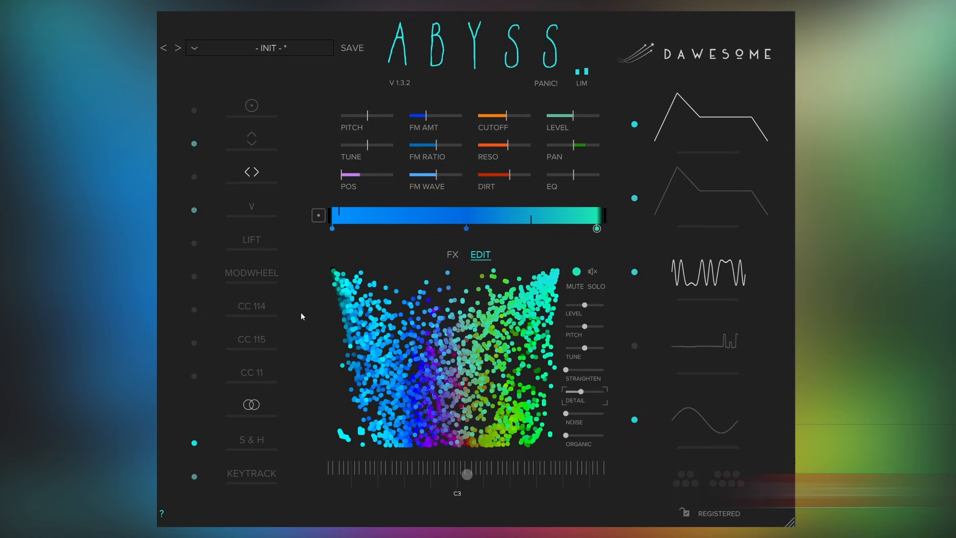
Step: Neutralize the sound by setting FM AMT, FM RATIO, FM WAVE, RESO and DIRT to minimum and CUTOFF to maximum
drag(345, 180, 371, 180)
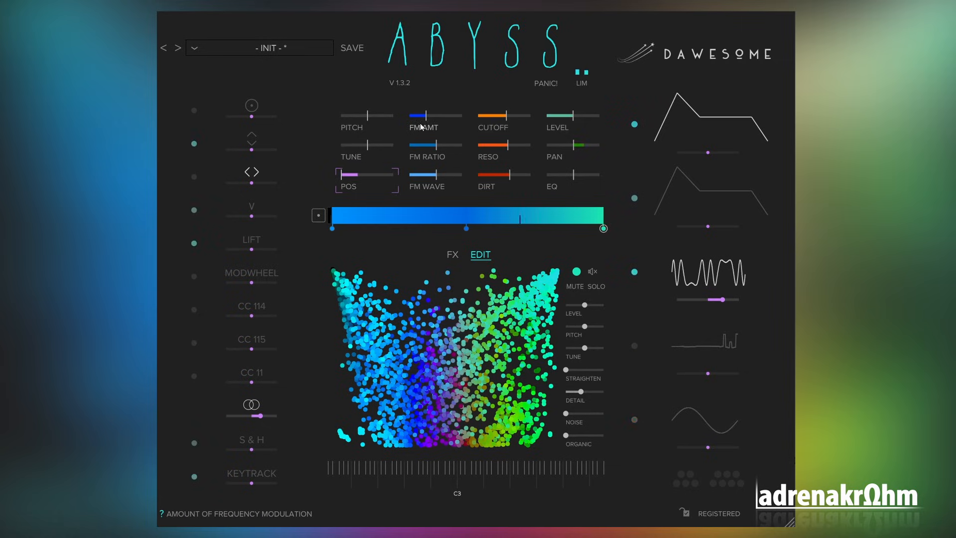
drag(420, 124, 404, 126)
drag(441, 152, 406, 152)
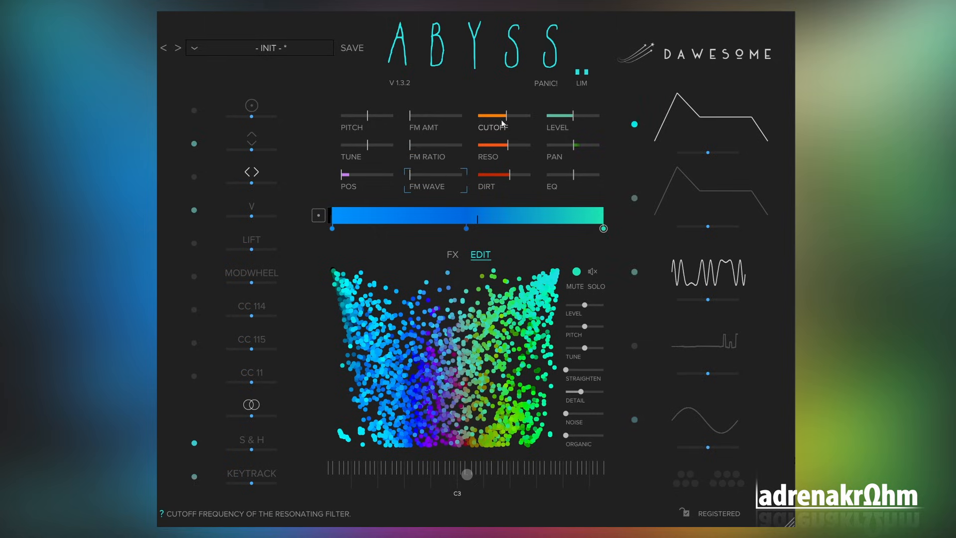
drag(501, 120, 478, 148)
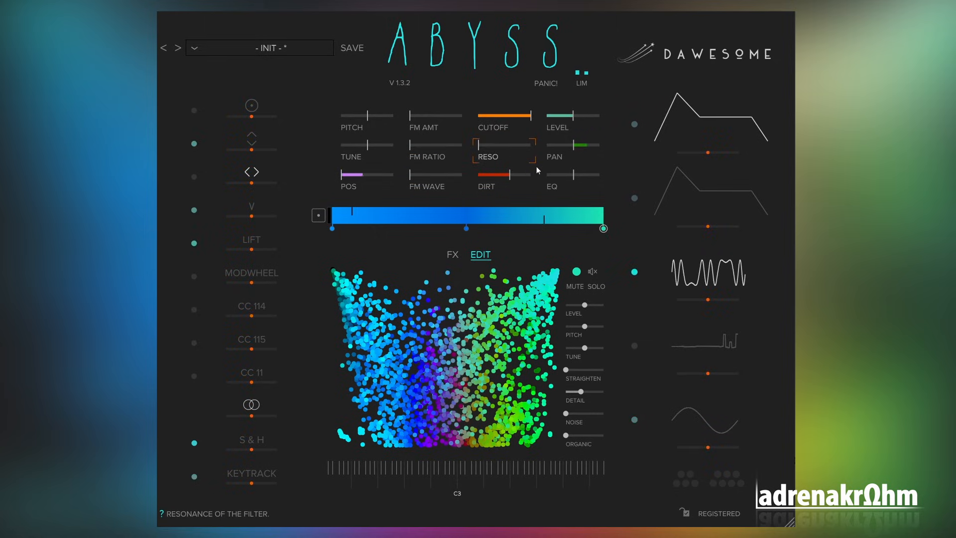
drag(509, 178, 480, 179)
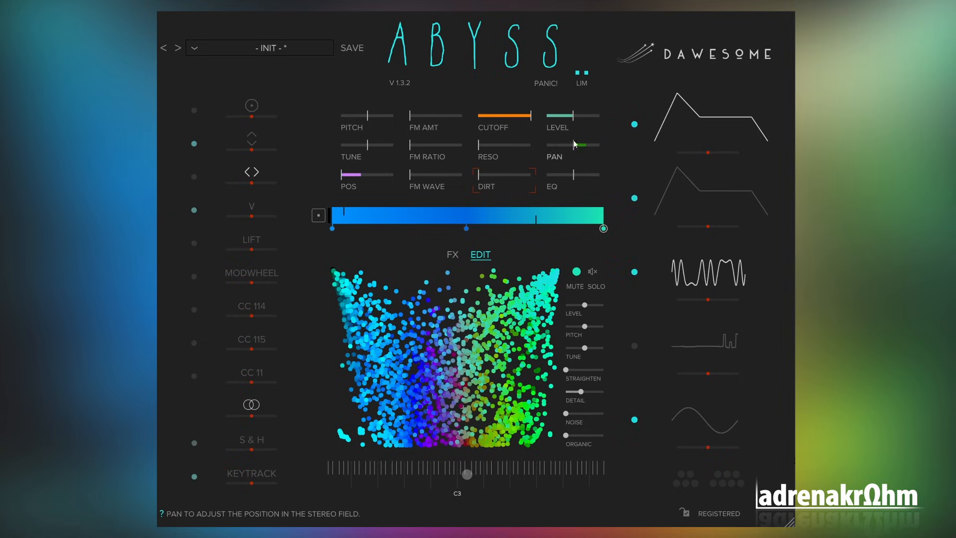
Step: Remove the LFO 1 modulation and the stereo spread from Pos, and raise Pos to about the middle of the gradient
click(391, 176)
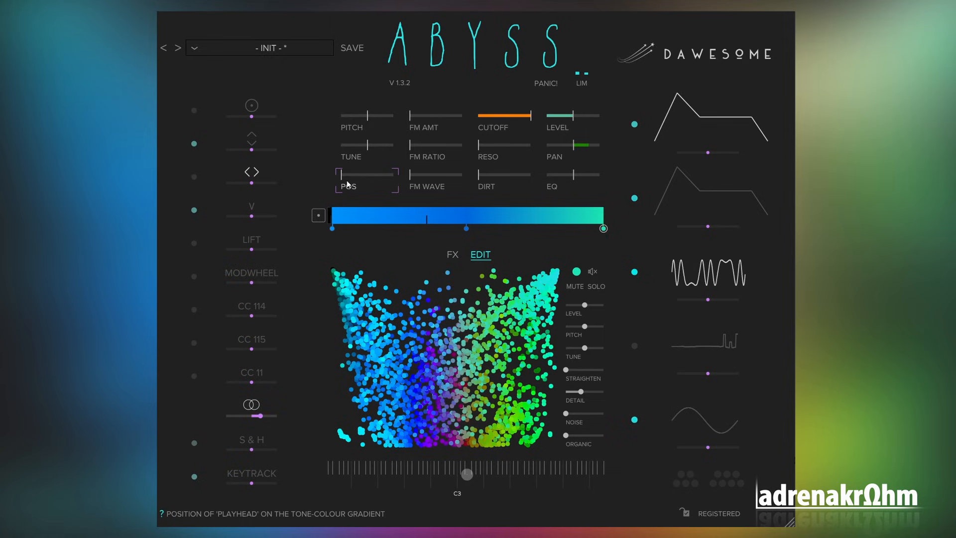
click(332, 228)
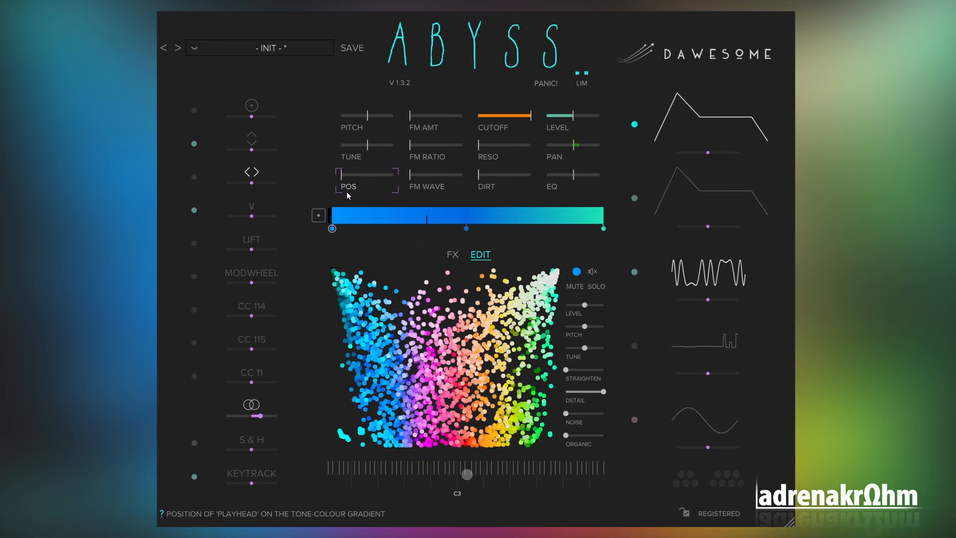
drag(343, 180, 365, 180)
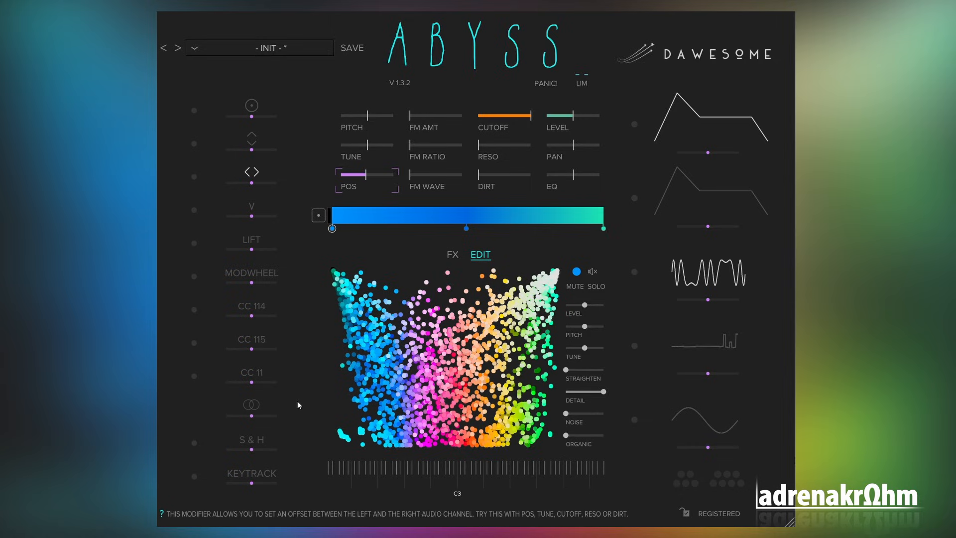
click(361, 338)
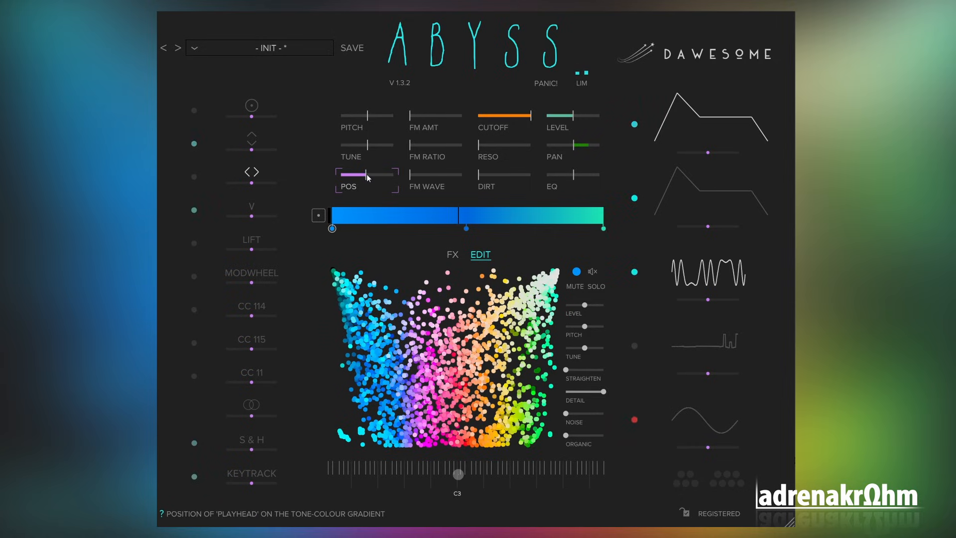
Step: Return Pos to minimum, and move the first blue timbre a little inward from the start of the gradient
drag(368, 177, 340, 172)
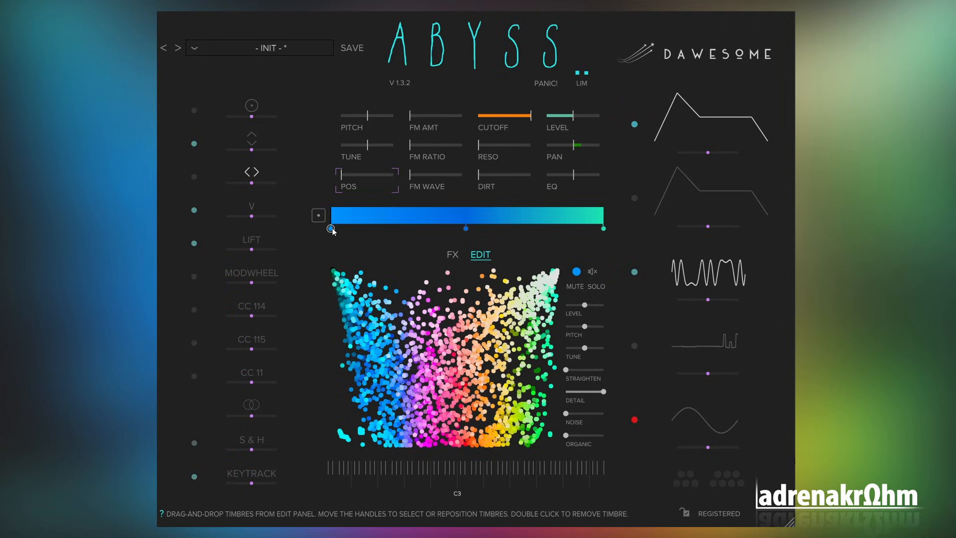
drag(332, 229, 370, 230)
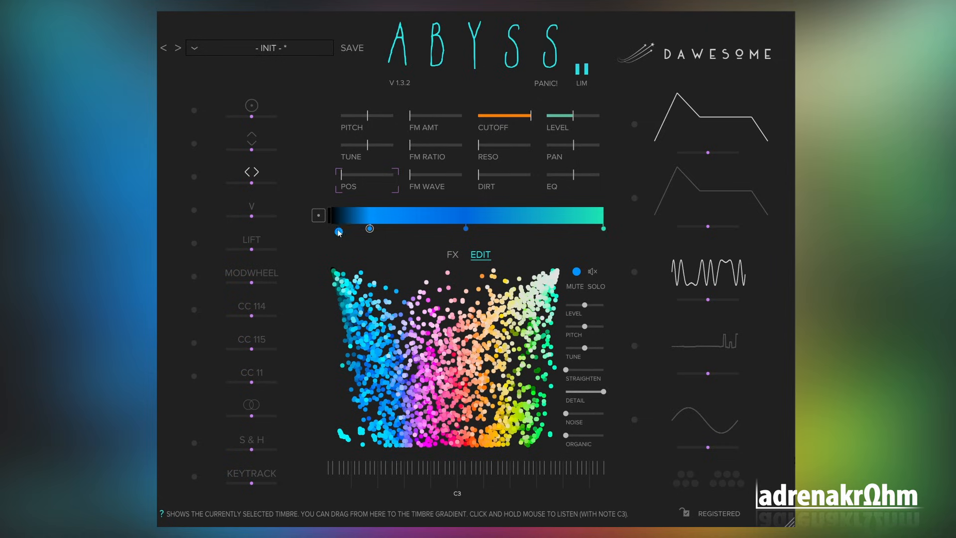
Step: Place another blue timbre at the very start of the gradient and lower its Pitch to about -23
drag(437, 260, 335, 228)
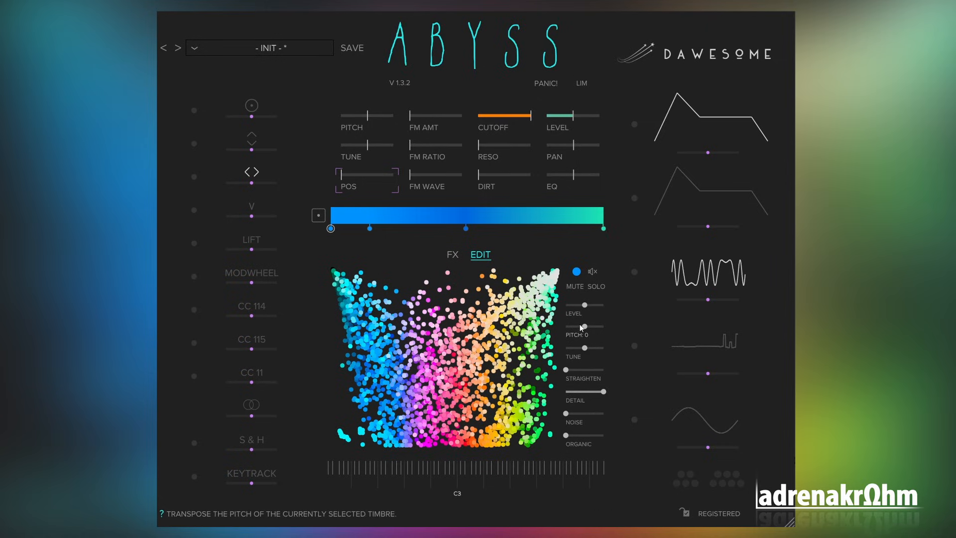
drag(584, 326, 575, 327)
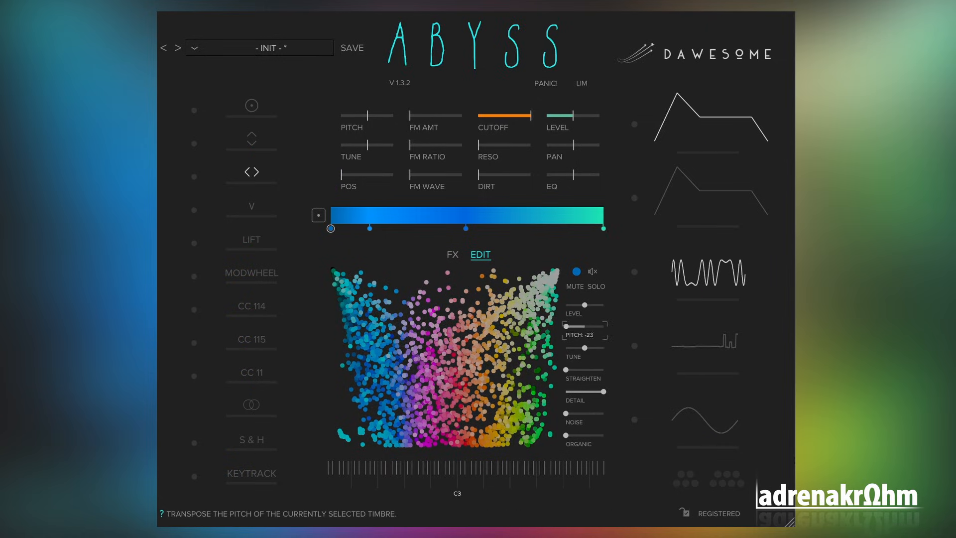
click(370, 228)
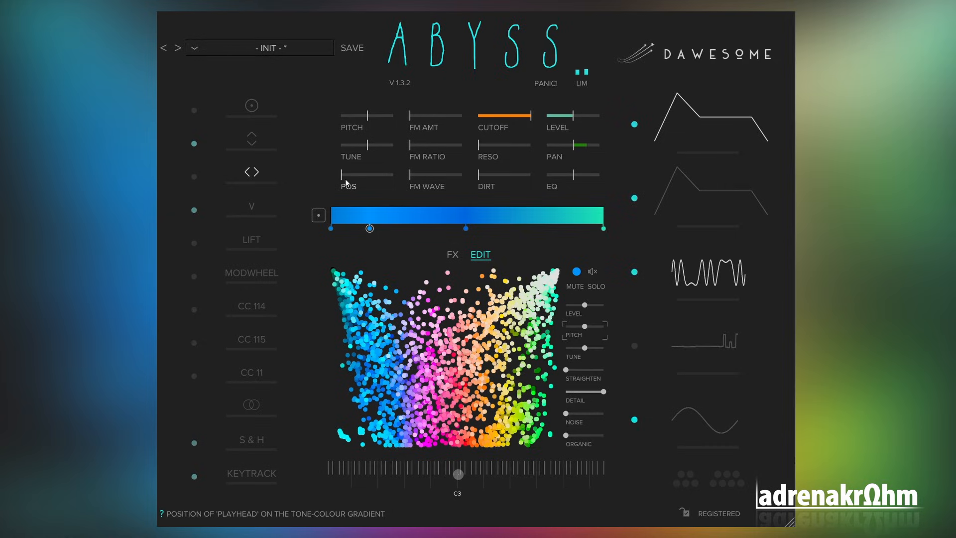
Step: Raise POS to about the middle of the gradient and give it a stereo offset of about a quarter
click(368, 178)
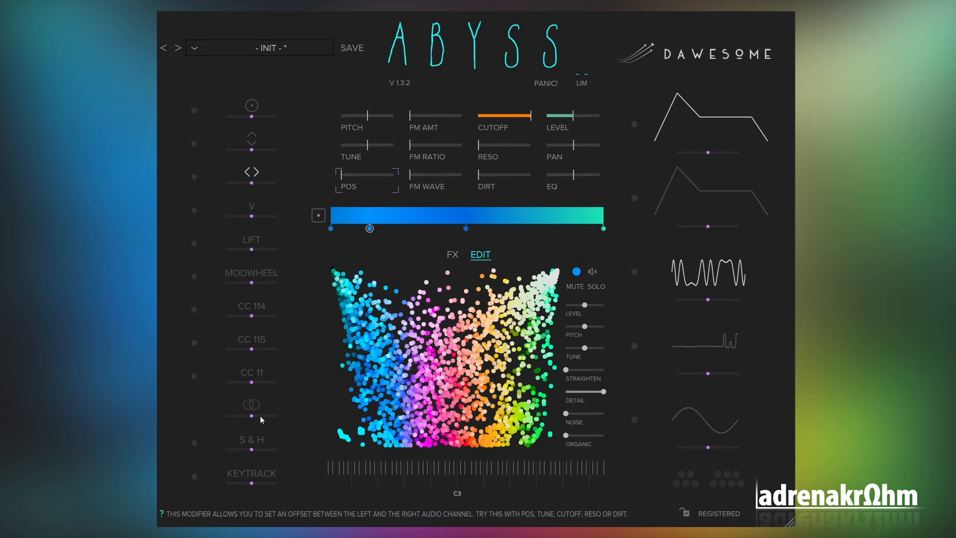
drag(253, 417, 267, 416)
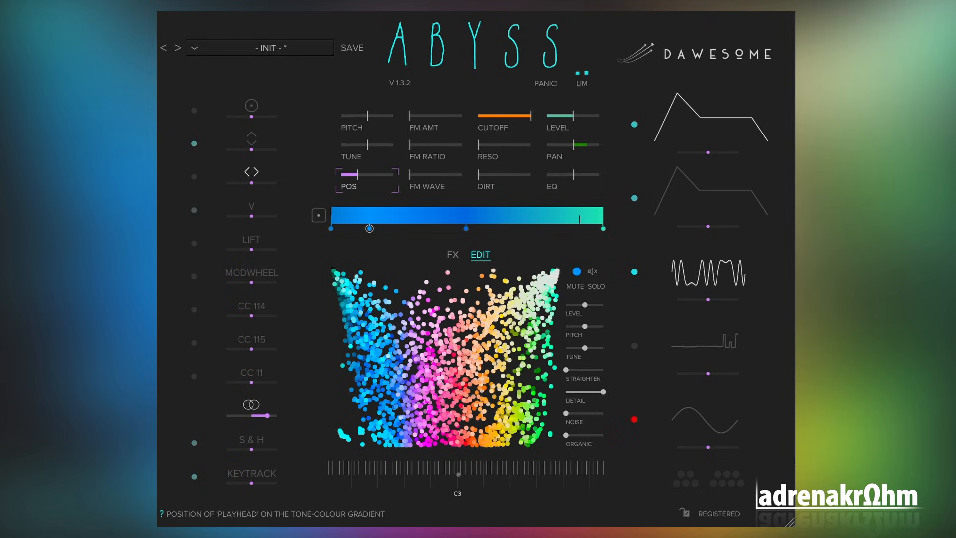
drag(358, 175, 363, 175)
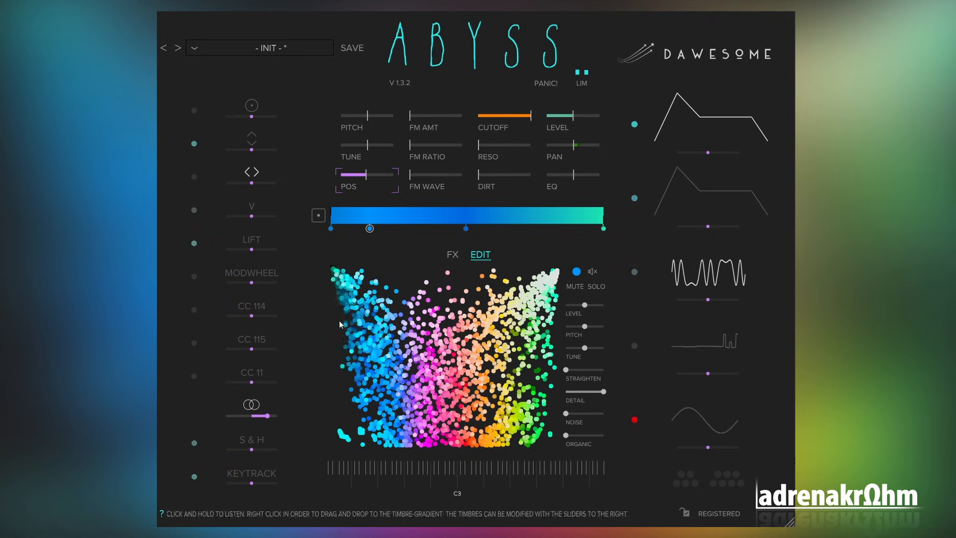
drag(267, 416, 259, 416)
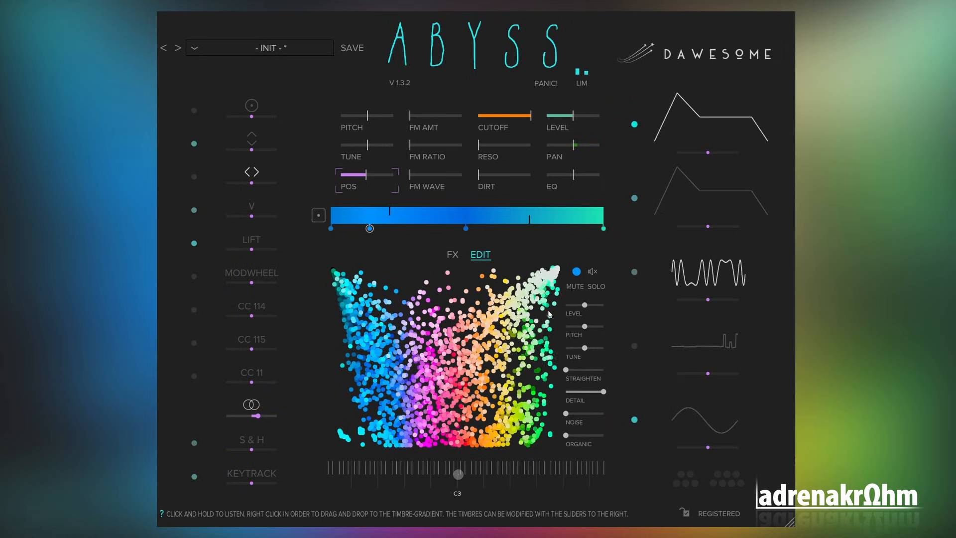
Step: Select the turquoise-green timbre at the end of the gradient and lower its Level slightly
mouse_move(590, 318)
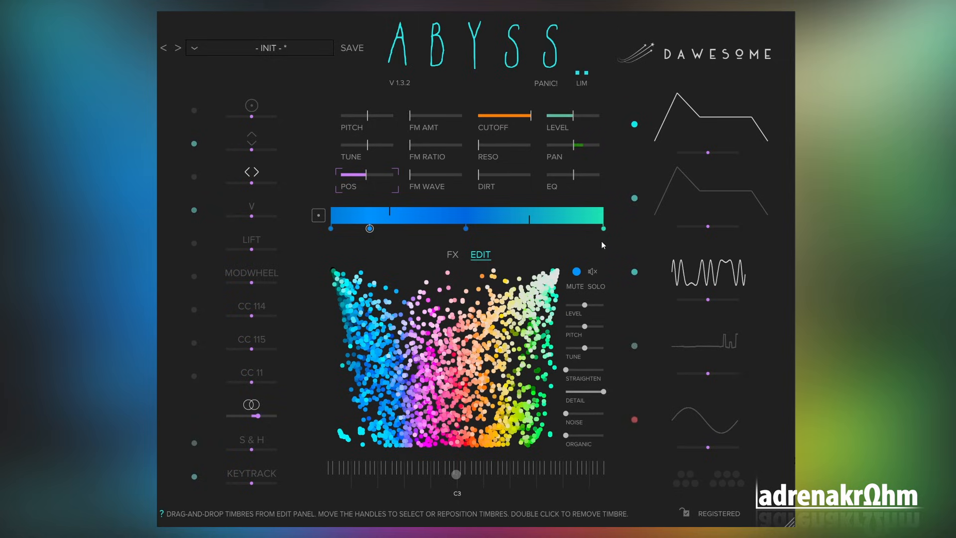
click(604, 228)
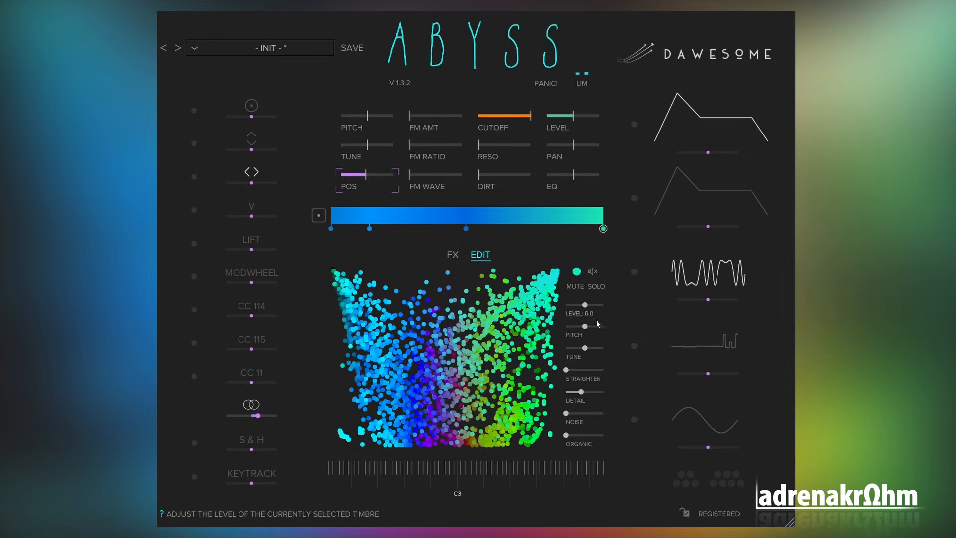
drag(585, 306, 585, 306)
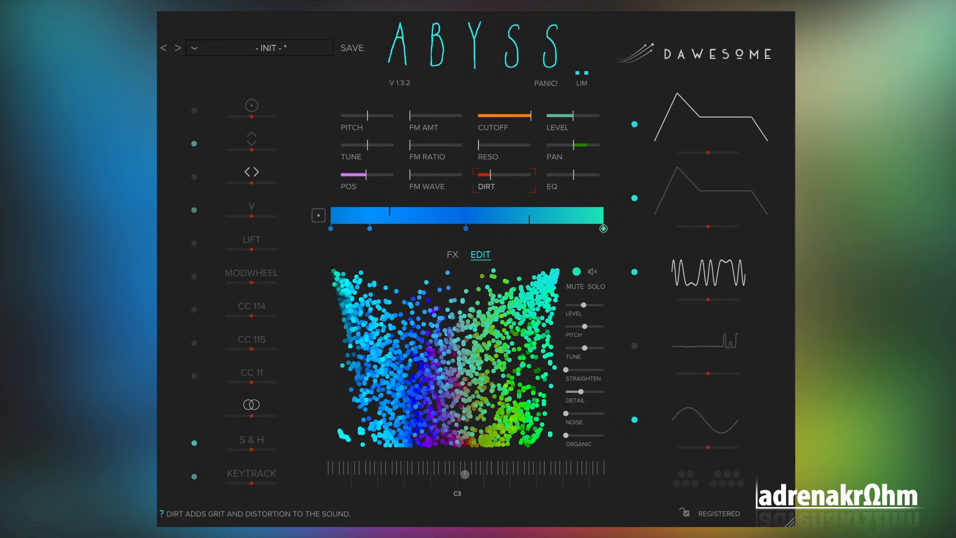
Step: Raise DIRT to just under half and RESO to about a quarter
drag(491, 175, 502, 177)
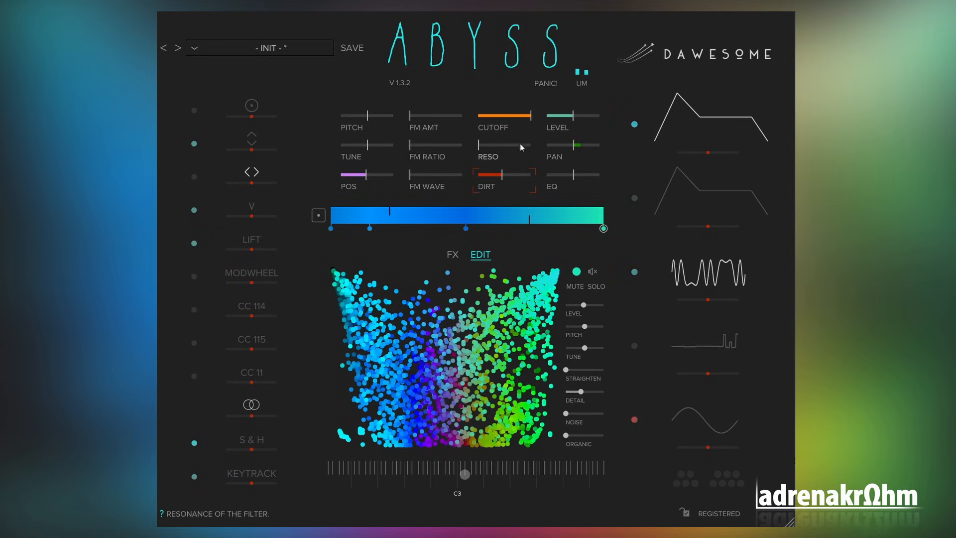
drag(487, 145, 494, 144)
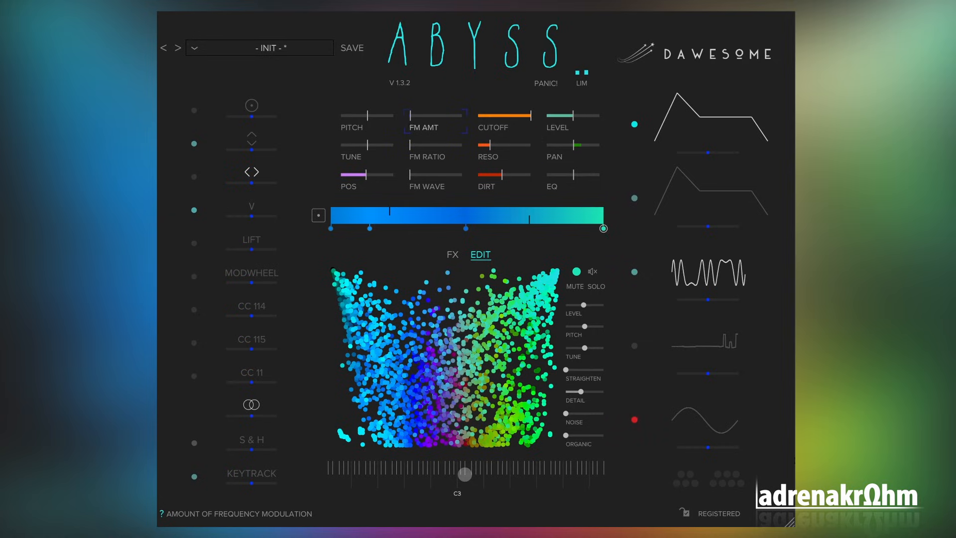
Step: Add frequency modulation with FM AMT just under half, FM RATIO at 2.188 and FM WAVE at about a third
drag(410, 115, 421, 115)
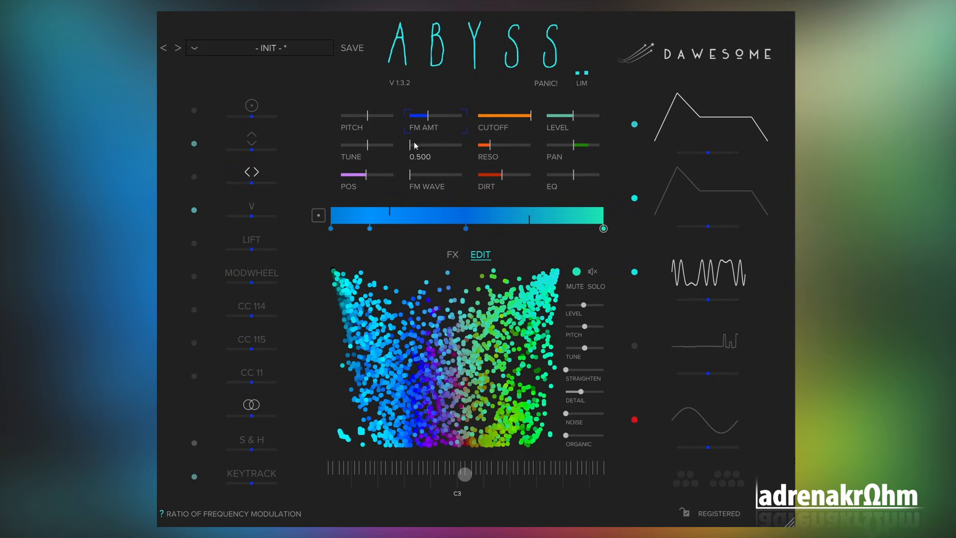
drag(423, 145, 428, 145)
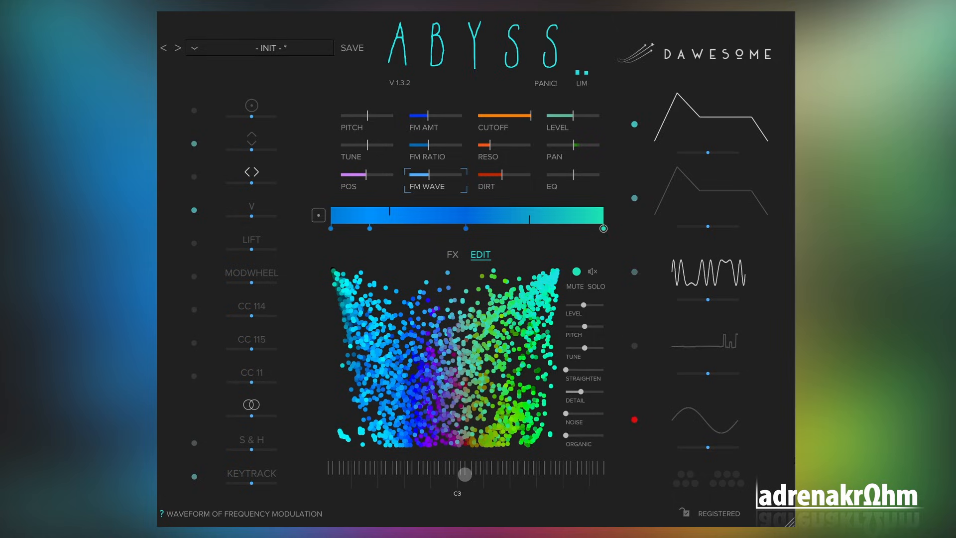
drag(431, 145, 450, 160)
click(424, 128)
click(435, 176)
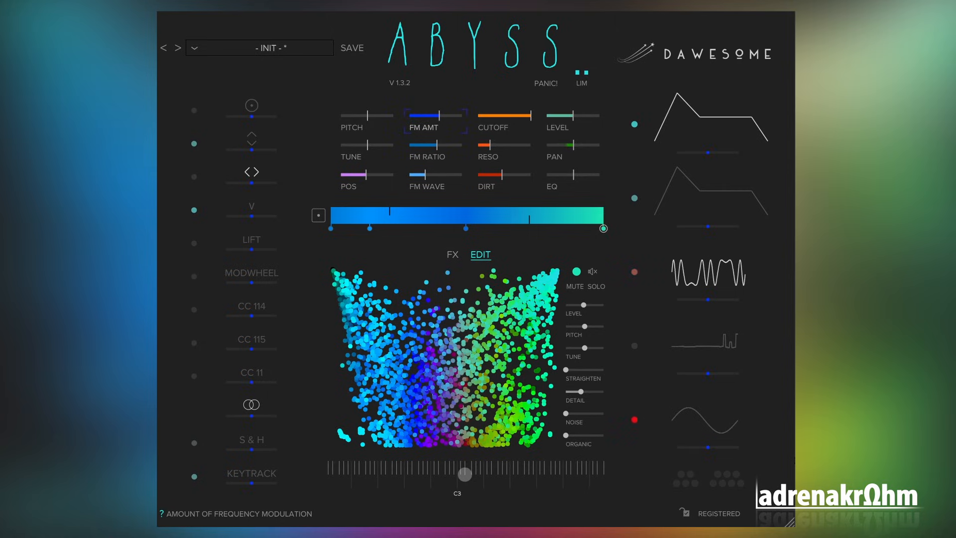
drag(429, 116, 435, 116)
drag(436, 146, 438, 175)
drag(447, 124, 432, 123)
drag(439, 175, 426, 176)
drag(424, 145, 441, 145)
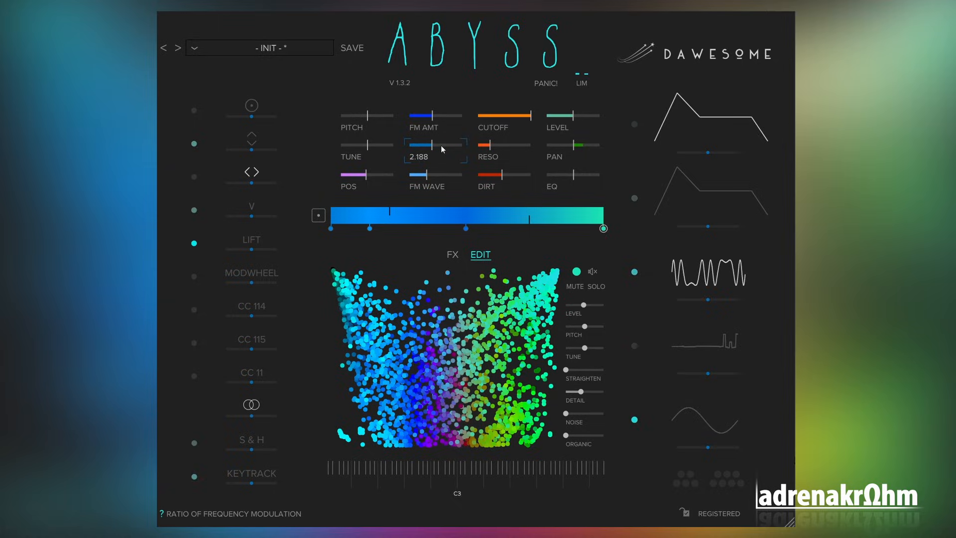
Step: Raise the reverb effect's mix to about 80 percent, choose its Dark preset, and set Size and Width to about half
click(454, 255)
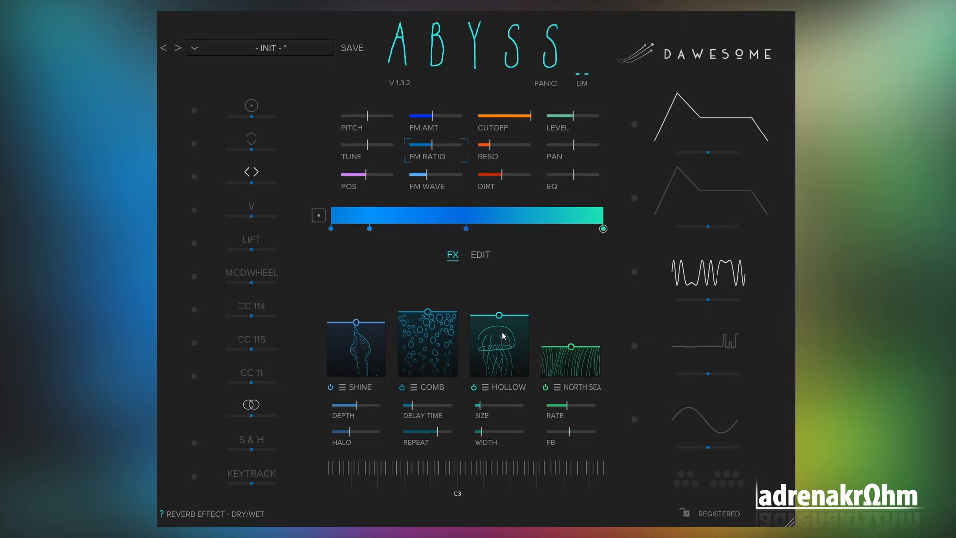
drag(503, 322, 503, 292)
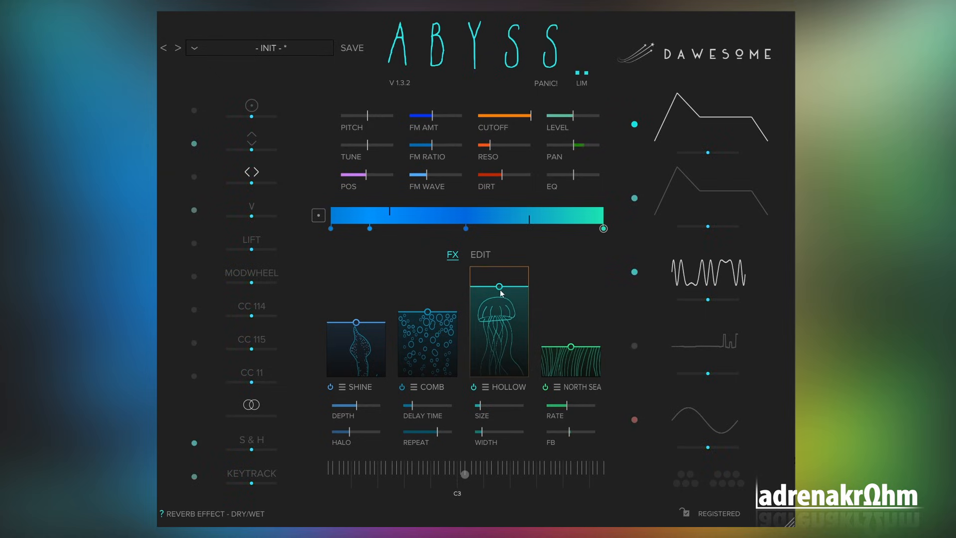
click(519, 387)
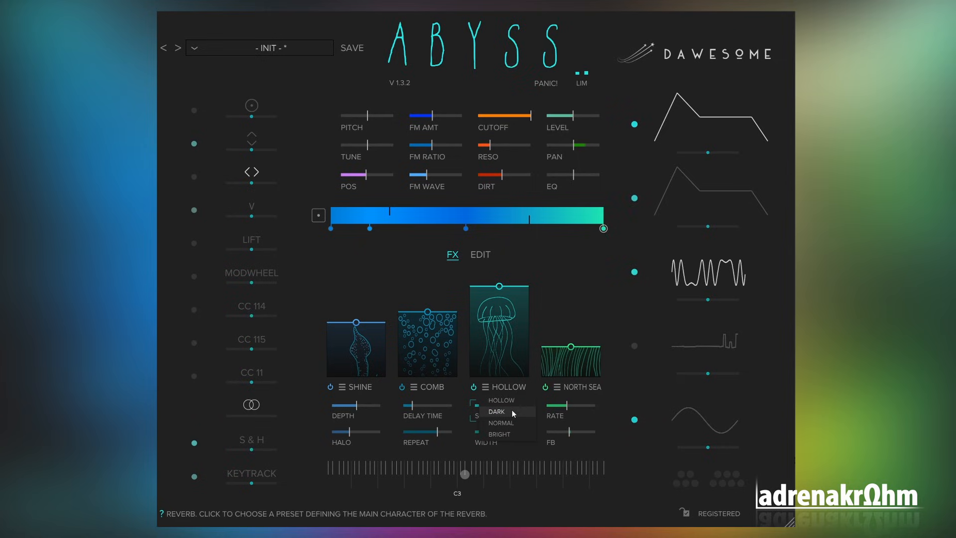
click(512, 410)
drag(482, 431, 499, 432)
Step: Raise the shimmer effect's mix a little, choose its Angel preset, and lower Halo close to minimum
drag(363, 332, 363, 324)
click(362, 386)
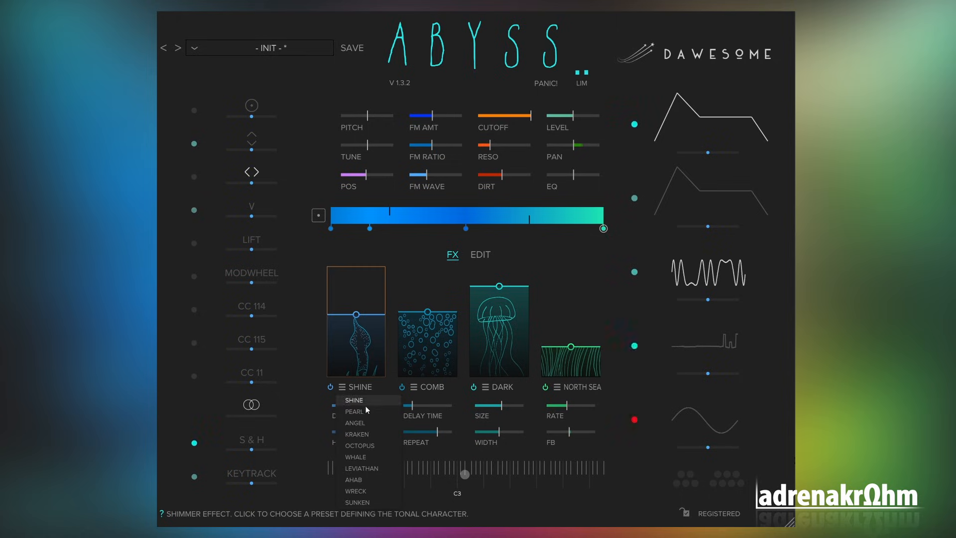
click(370, 422)
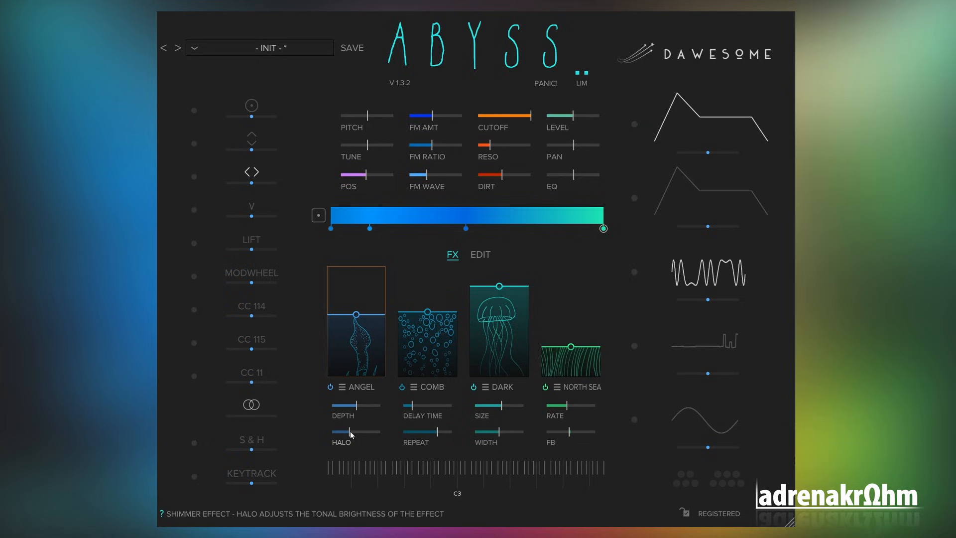
drag(350, 432, 348, 431)
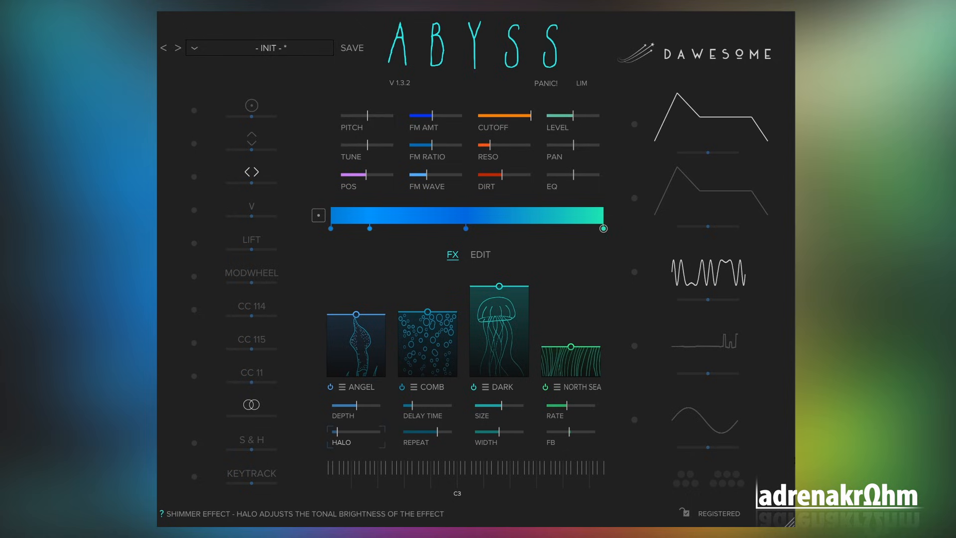
Step: Switch the shimmer effect to the Ahab preset and reduce its mix slightly
click(363, 390)
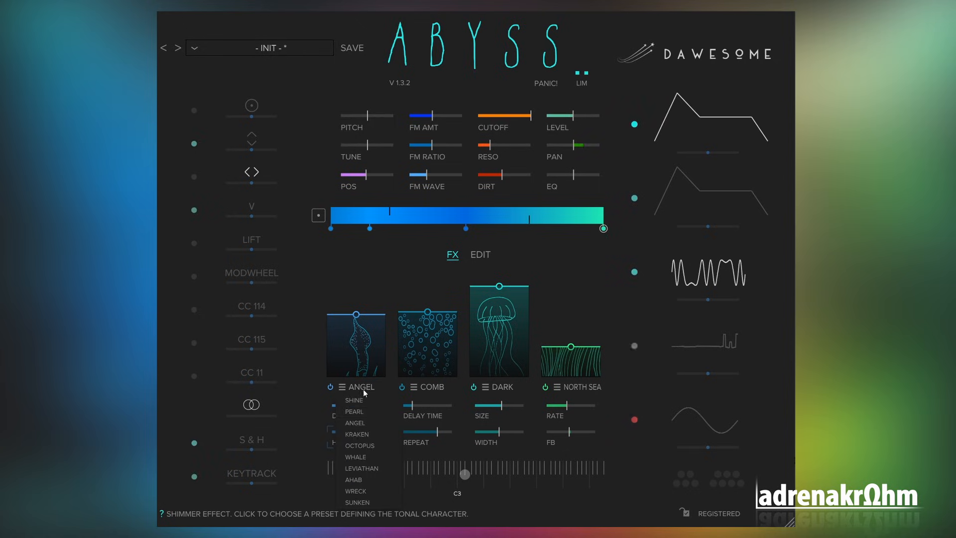
click(375, 483)
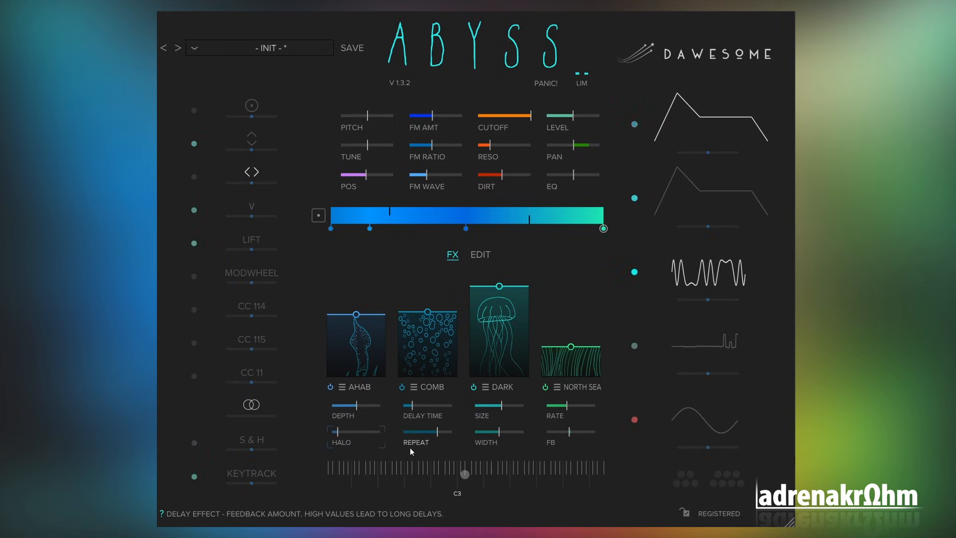
mouse_move(373, 346)
mouse_down()
mouse_move(374, 355)
mouse_move(374, 347)
mouse_up()
drag(356, 316, 356, 317)
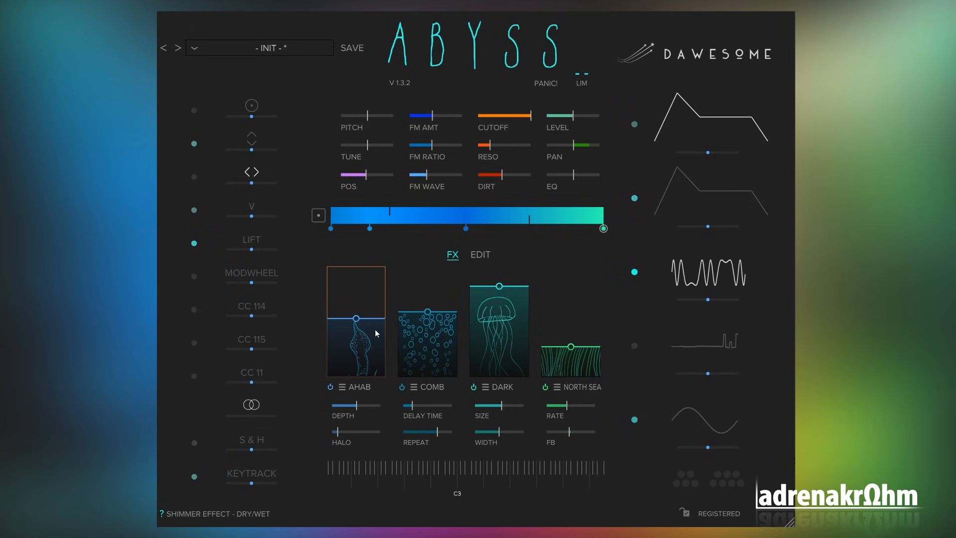
Step: Rebalance the effects by raising the phaser mix to about half and the reverb mix slightly, and lowering the delay mix to about half
drag(561, 354, 561, 324)
drag(503, 294, 499, 279)
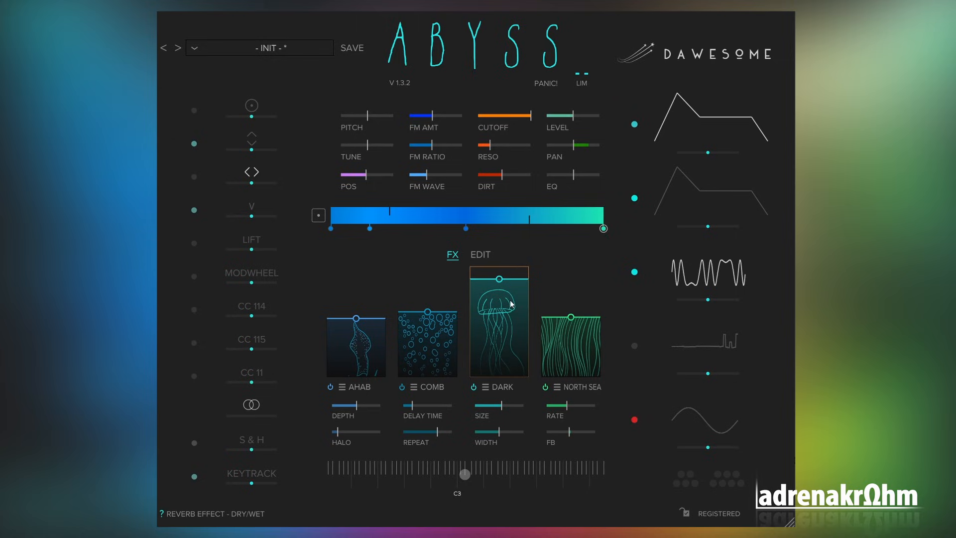
mouse_move(427, 312)
mouse_down()
mouse_move(427, 331)
mouse_move(427, 320)
mouse_up()
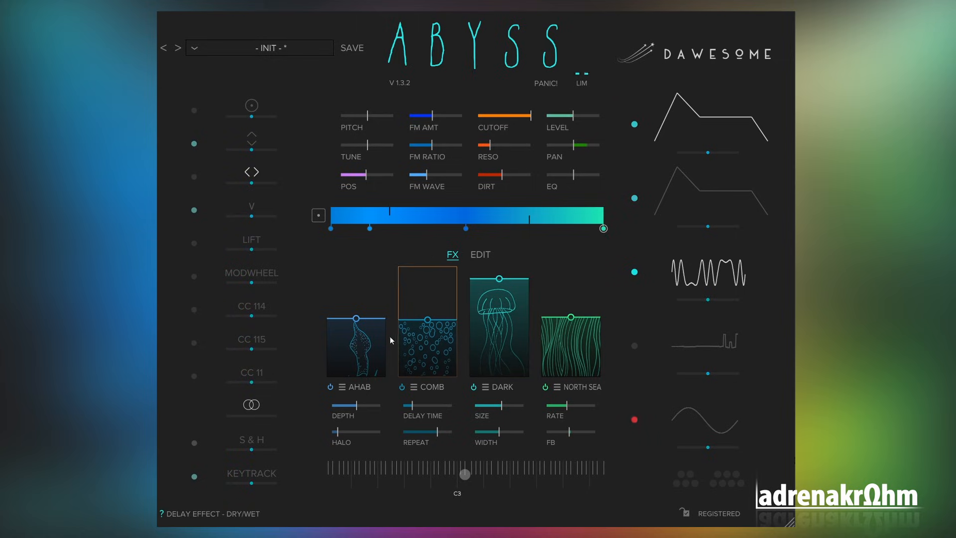
Step: Switch the shimmer effect to the Leviathan preset and raise its Depth to about three quarters
click(342, 387)
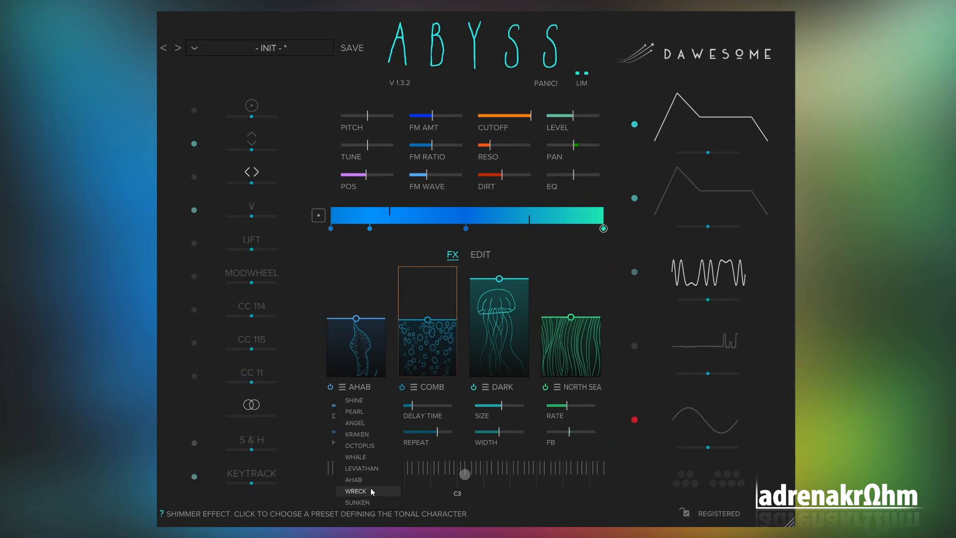
click(371, 470)
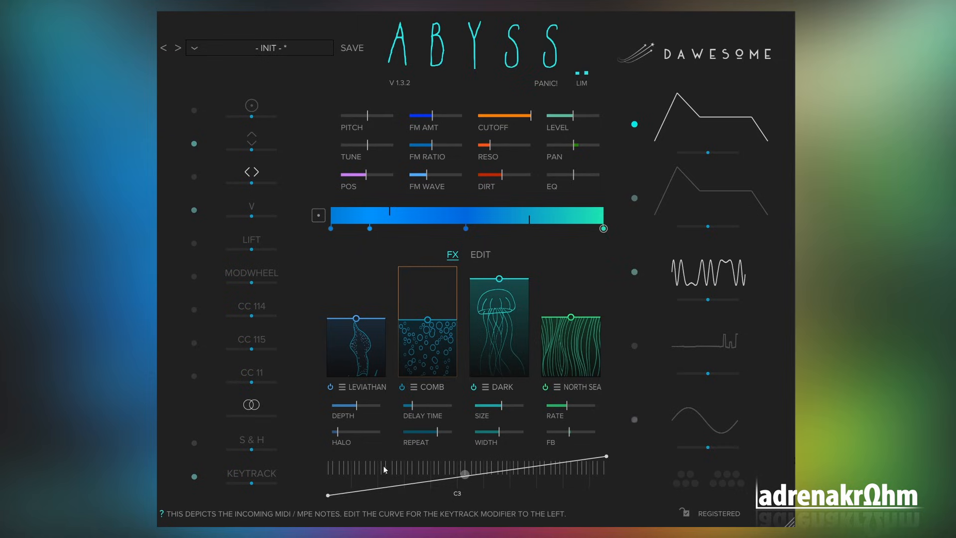
drag(357, 405, 368, 405)
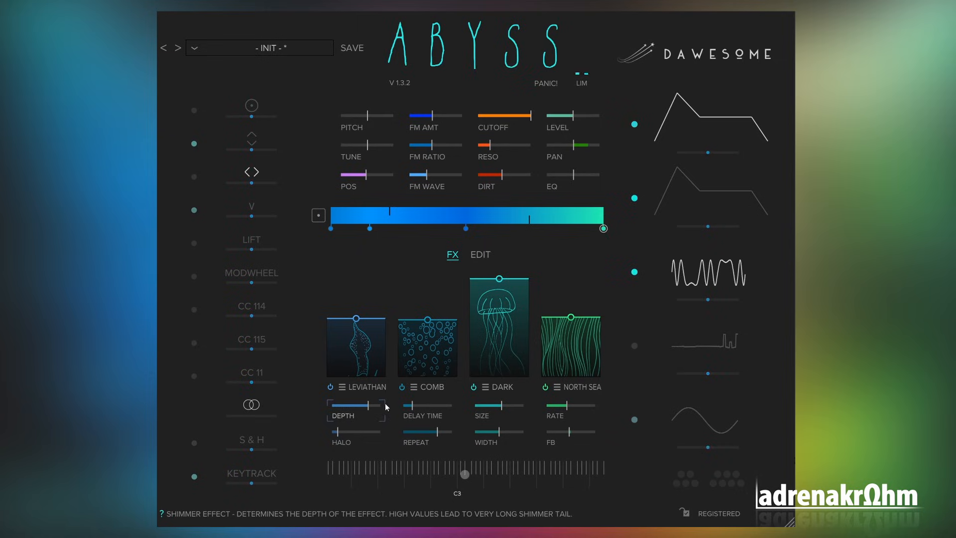
Step: Tame the phaser by lowering its mix to about 20 percent and Rate to near minimum, with FB slightly above centre
drag(564, 331, 565, 341)
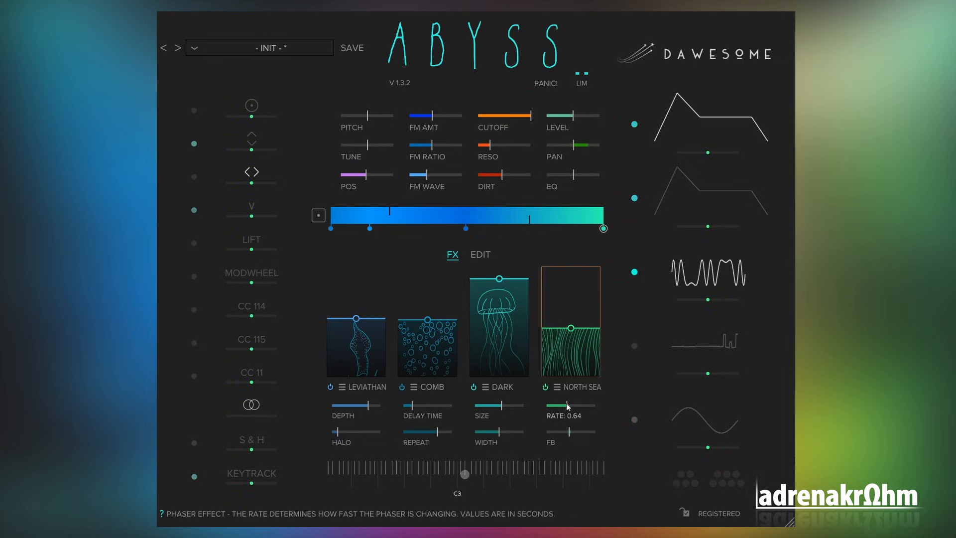
drag(568, 405, 577, 418)
drag(571, 329, 571, 352)
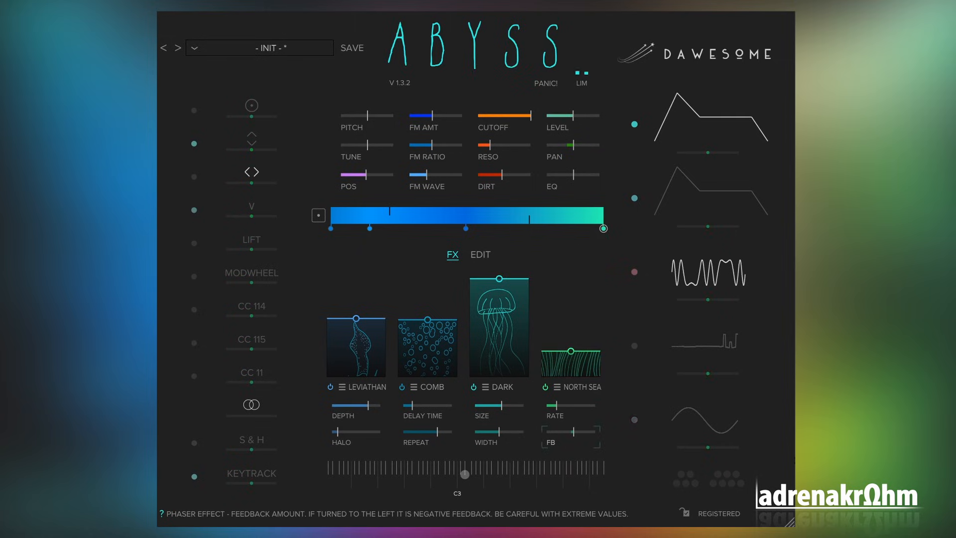
drag(583, 363, 583, 372)
click(574, 431)
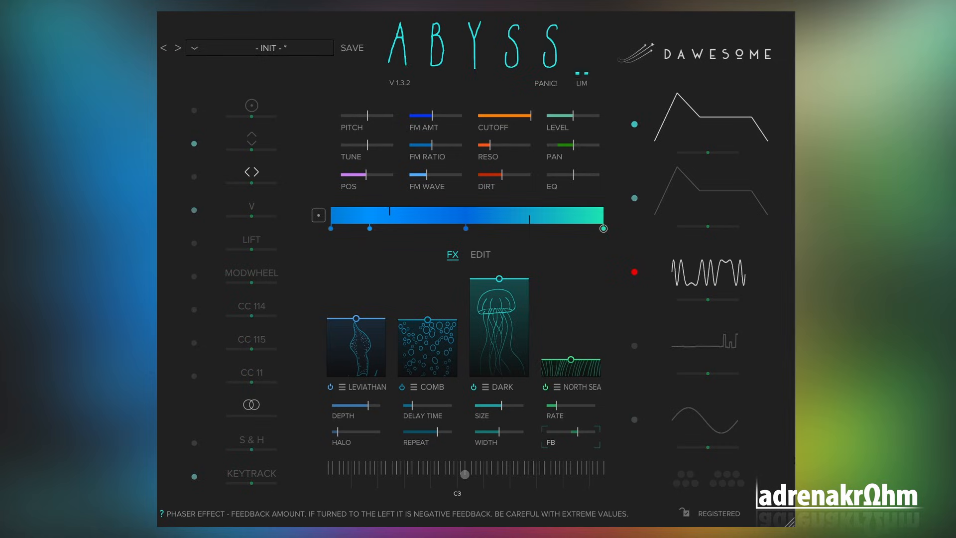
drag(556, 406, 555, 405)
drag(576, 364, 577, 359)
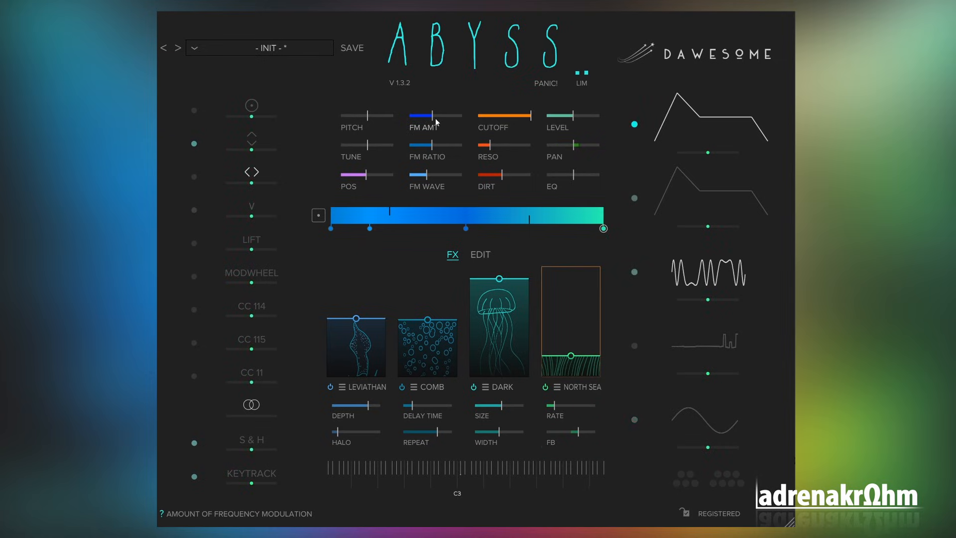
Step: Retune the frequency modulation with FM AMT at about half, FM RATIO at about a third and FM WAVE just under half
drag(432, 115, 433, 175)
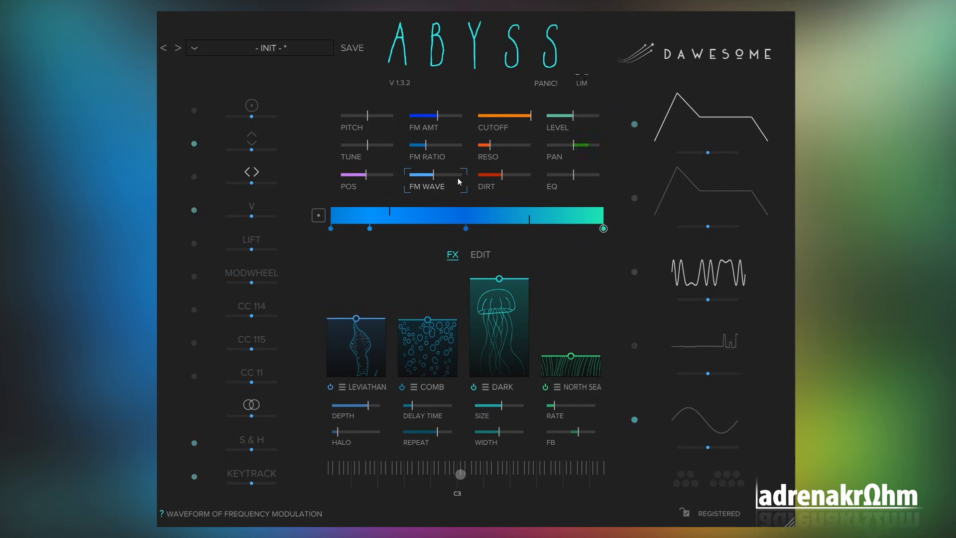
Step: Set FM AMT to slightly above half and modulate POS with LFO 1 at about a third positive amount
drag(438, 120, 433, 125)
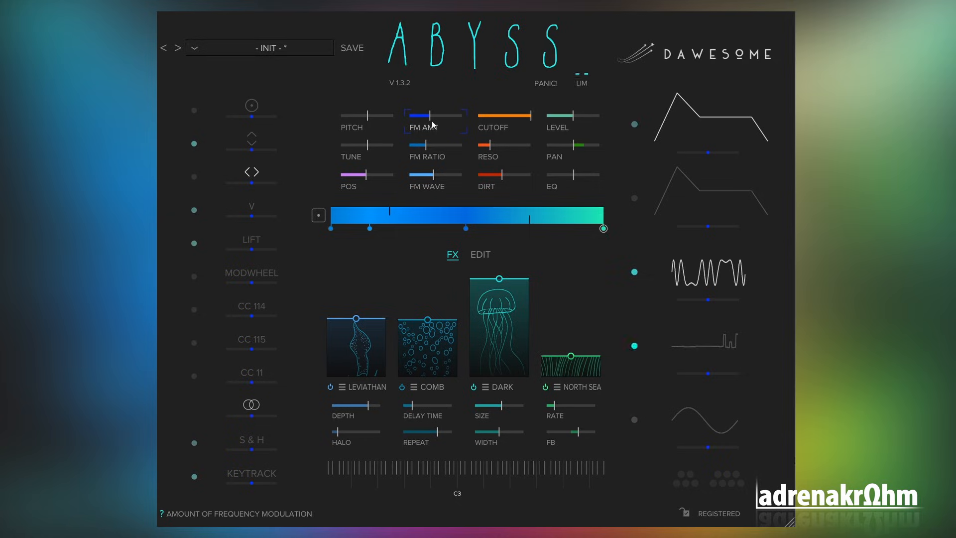
drag(430, 116, 435, 116)
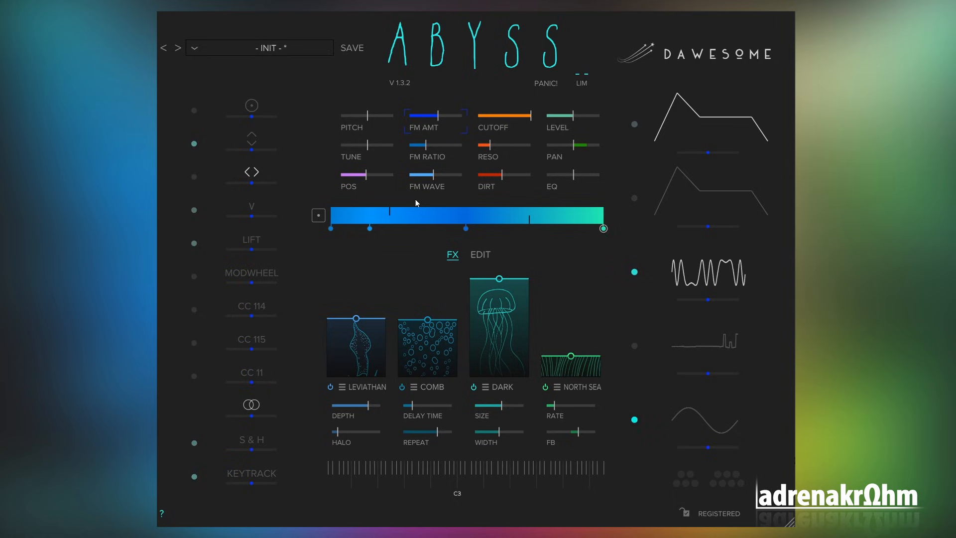
click(385, 183)
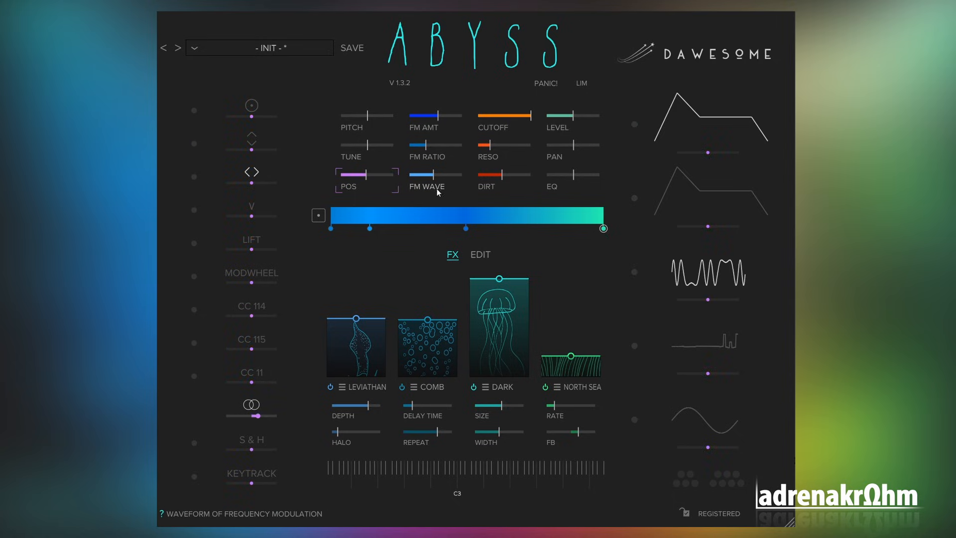
mouse_move(699, 294)
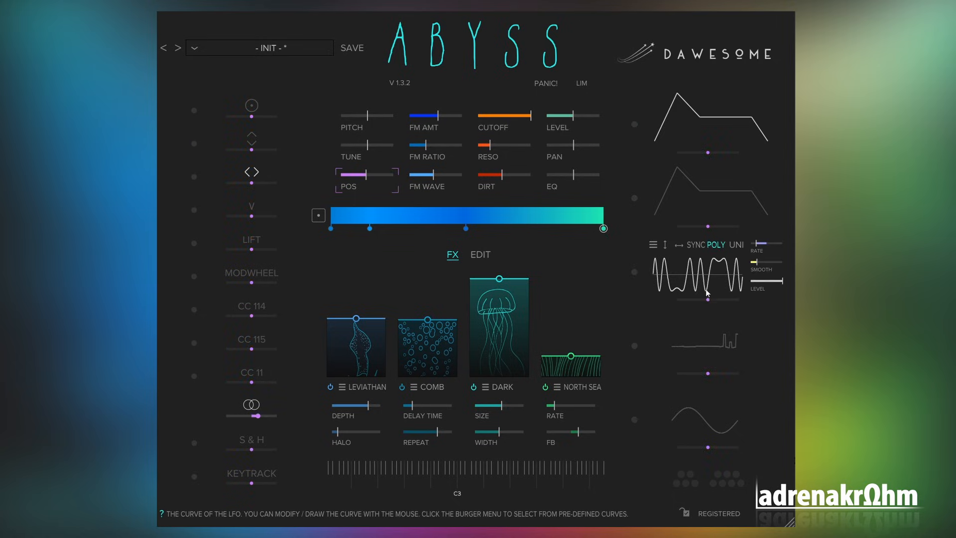
drag(708, 300, 716, 299)
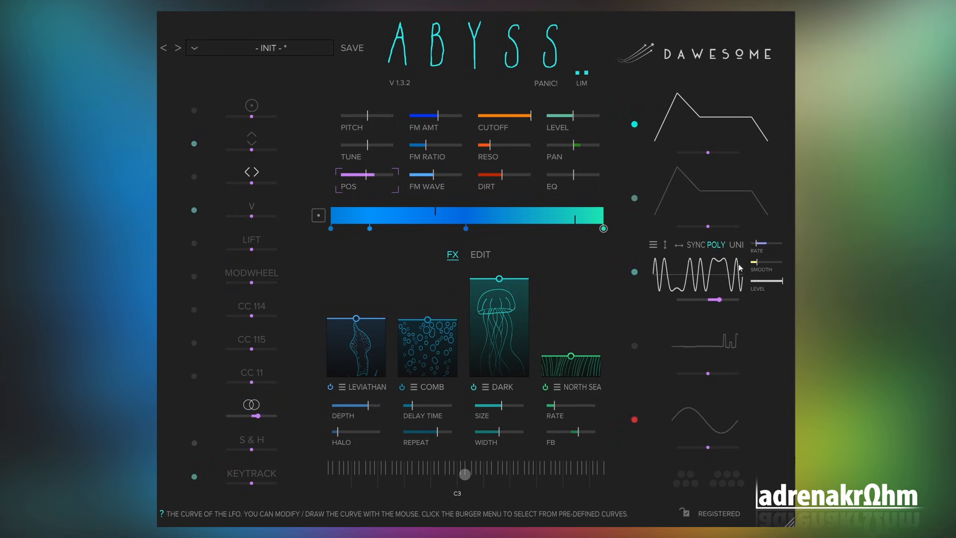
Step: Sync LFO 1 to tempo with its Rate at v1/48 and raise Smooth to about a third
click(759, 251)
drag(759, 249, 765, 249)
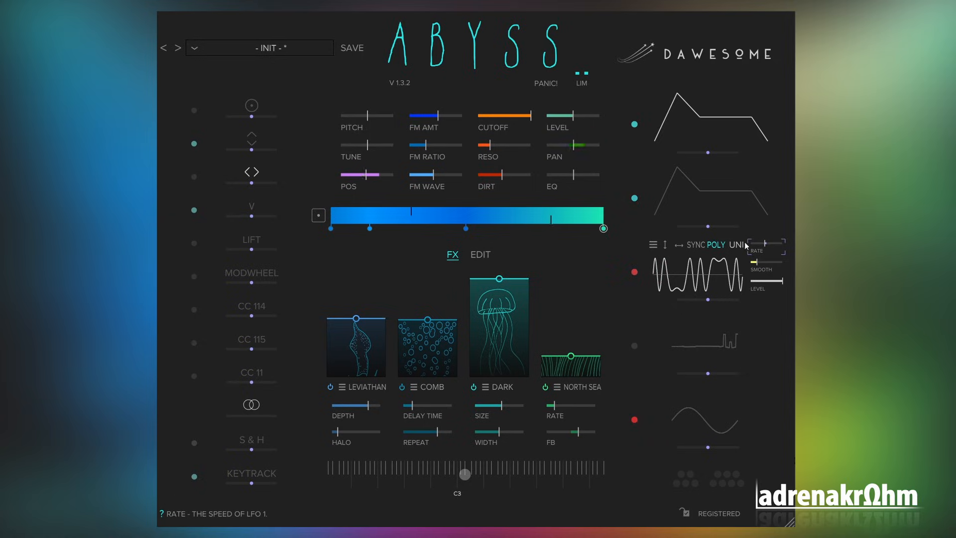
click(695, 244)
drag(763, 248, 760, 248)
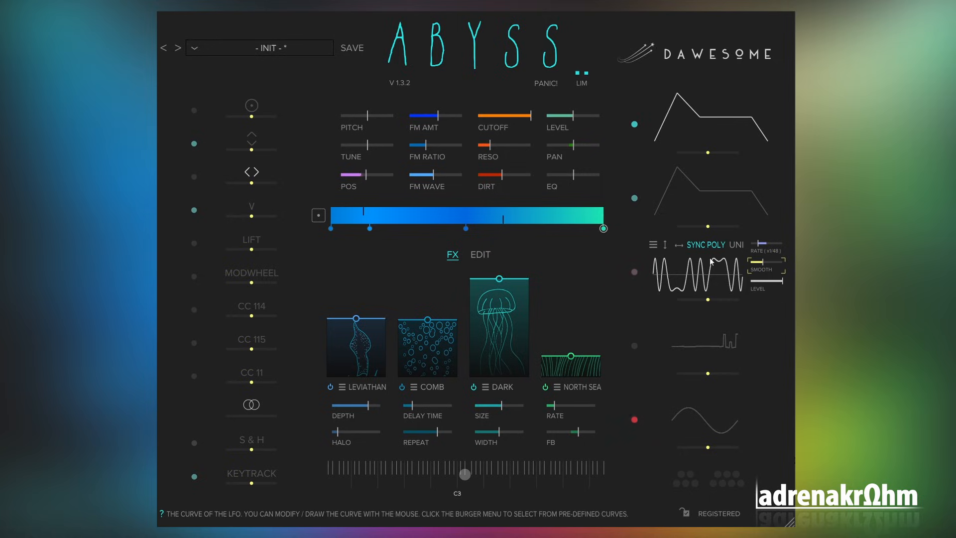
Step: Raise FM RATIO to about half, modulate it with LFO 2 at about a quarter, and switch LFO 2 to a smooth two-hump wave curve
drag(426, 144, 437, 144)
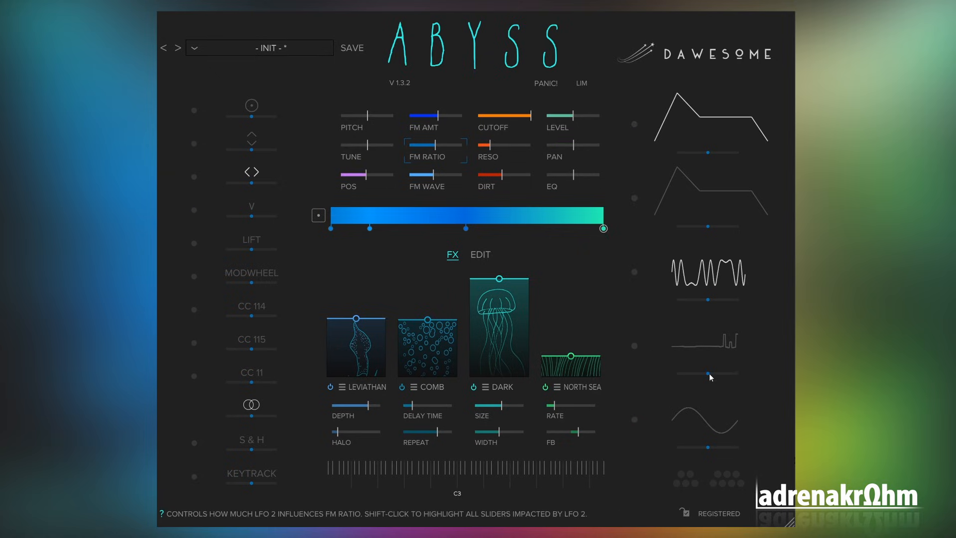
drag(710, 373, 716, 374)
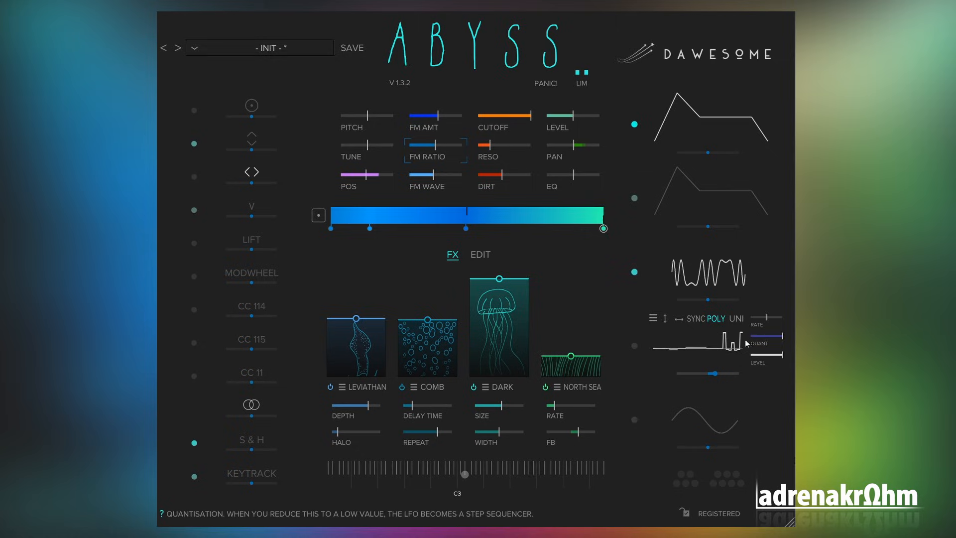
click(697, 343)
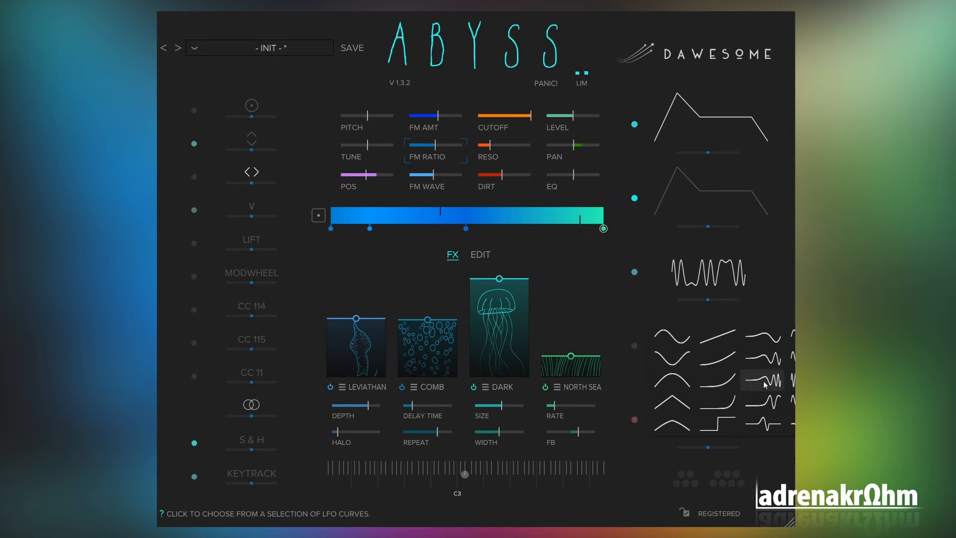
click(792, 336)
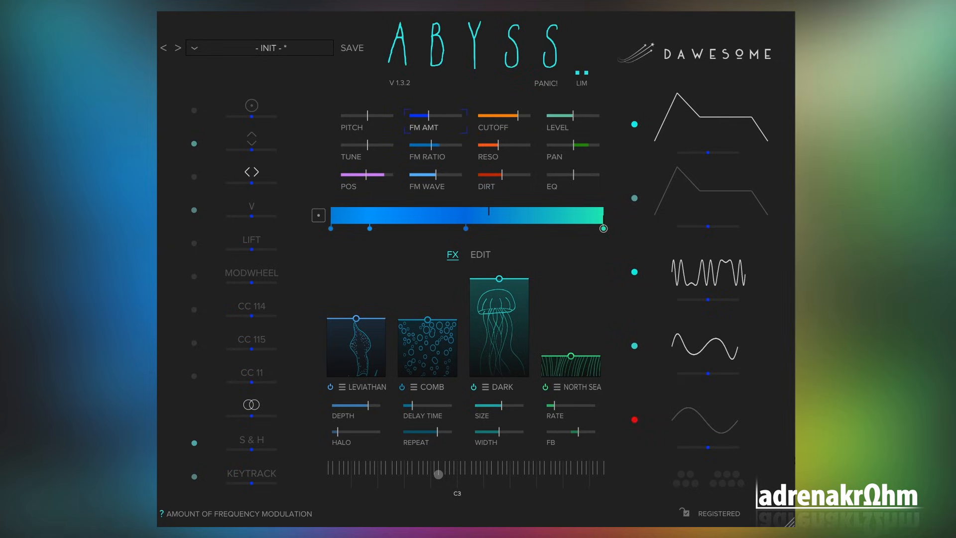
Step: Lower FM RATIO to about a third and raise DIRT to slightly above half
drag(431, 146, 426, 148)
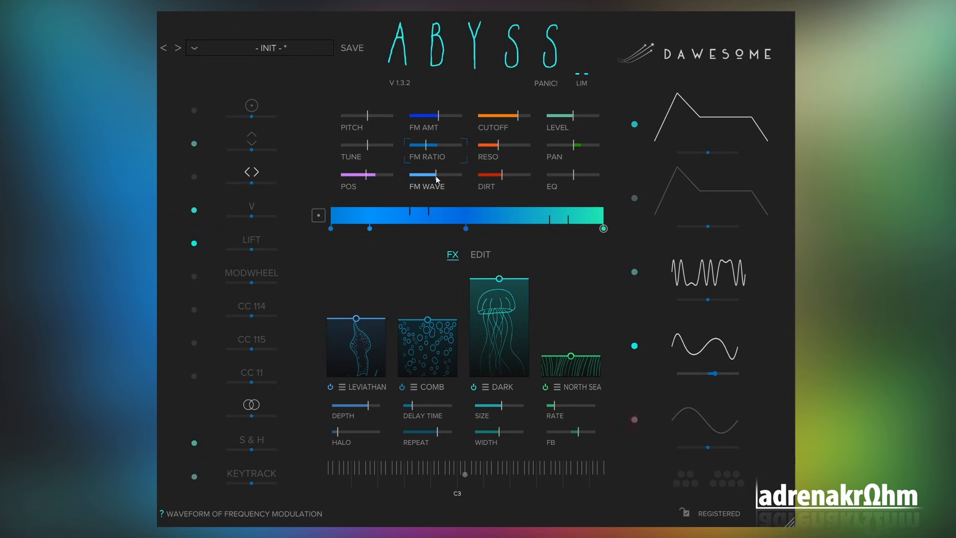
click(501, 176)
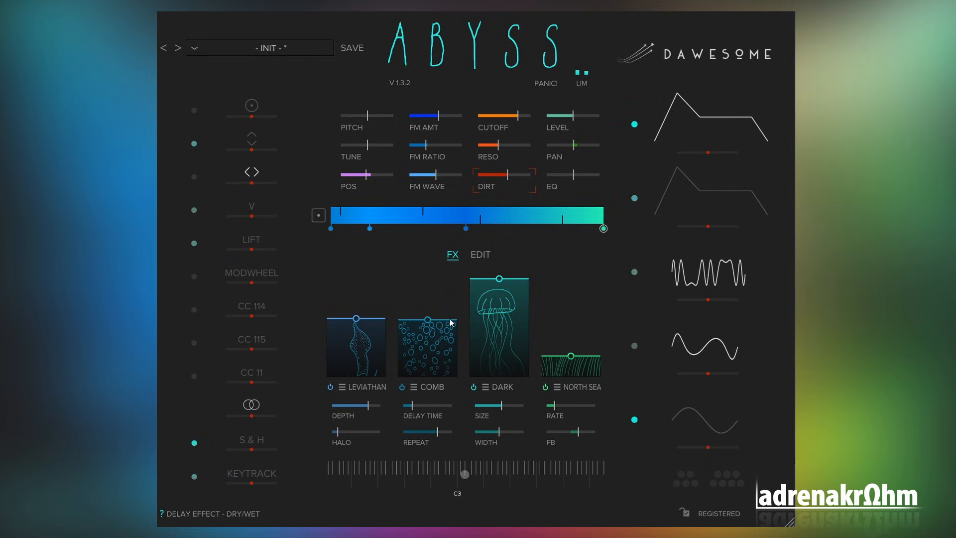
Step: Lower the delay mix to about 45 percent, shimmer to a third and reverb to just over half, and raise FM AMT to about 60 percent
drag(431, 328, 434, 343)
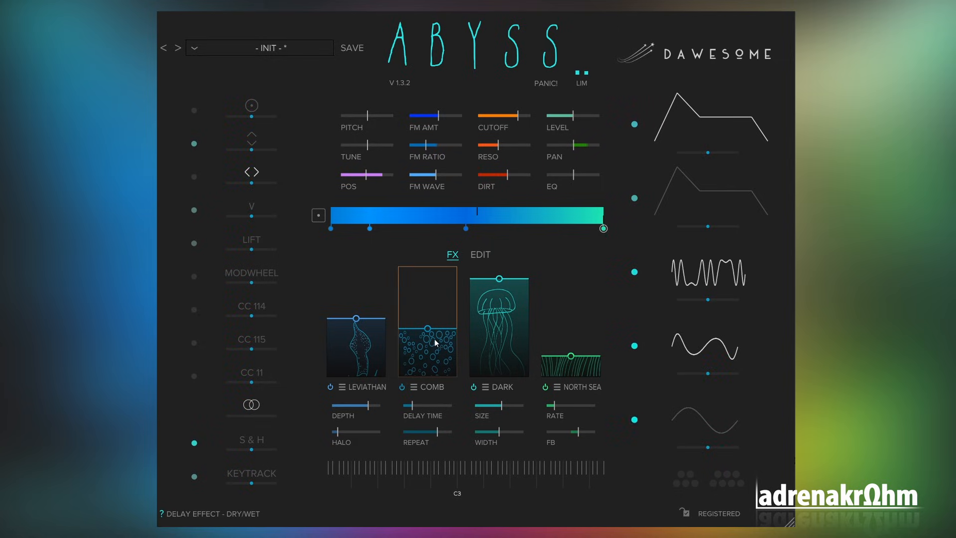
click(377, 333)
drag(356, 318, 357, 340)
drag(499, 278, 499, 317)
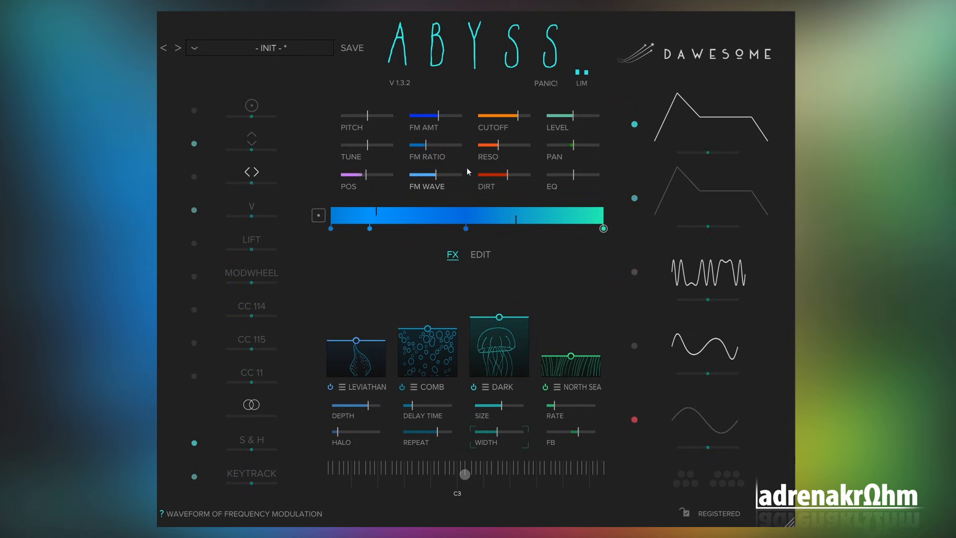
mouse_move(440, 120)
mouse_down()
mouse_move(426, 120)
mouse_move(443, 119)
mouse_up()
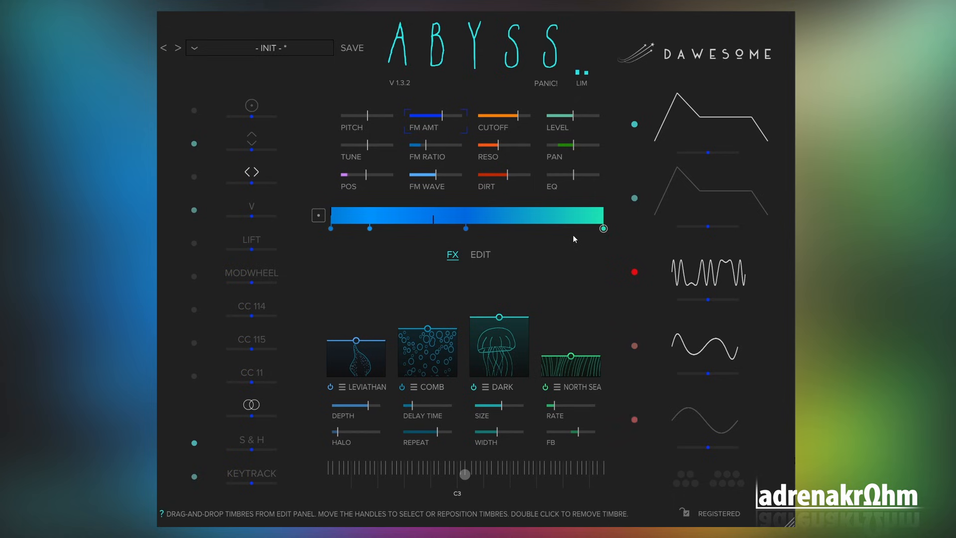
Step: Edit the last timbre on the gradient with Straighten at maximum, Noise at about 60 percent, and Detail and Pitch at about a quarter
click(480, 254)
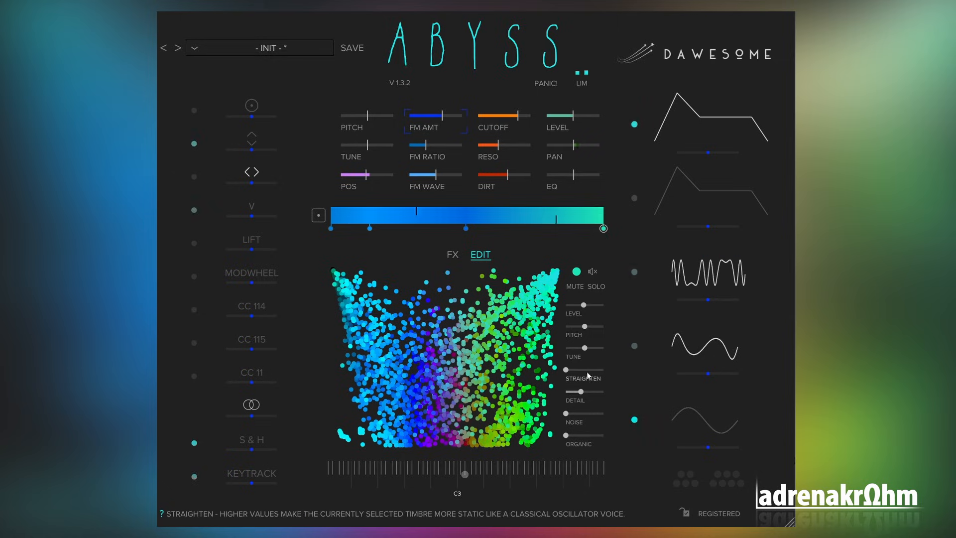
drag(567, 370, 595, 370)
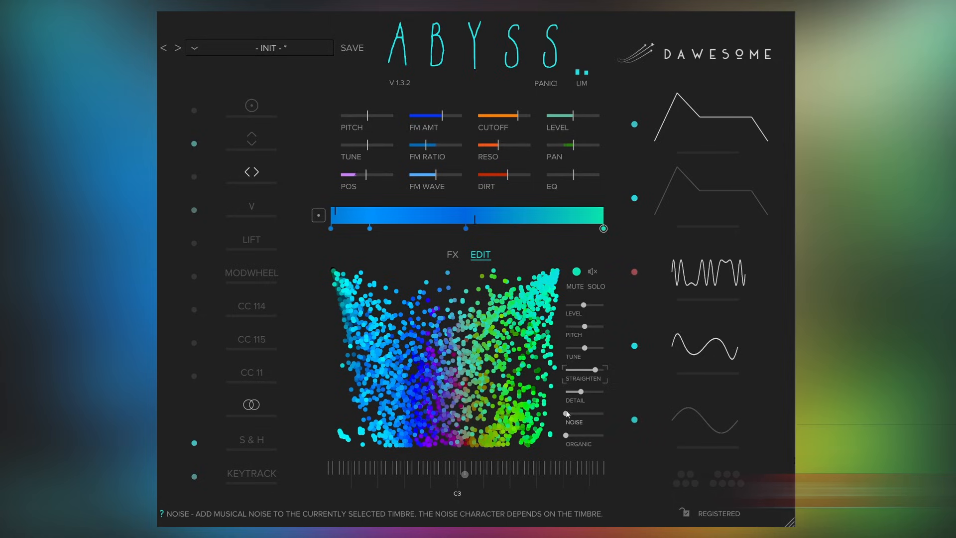
mouse_move(567, 413)
mouse_down()
mouse_move(588, 413)
mouse_move(576, 392)
mouse_up()
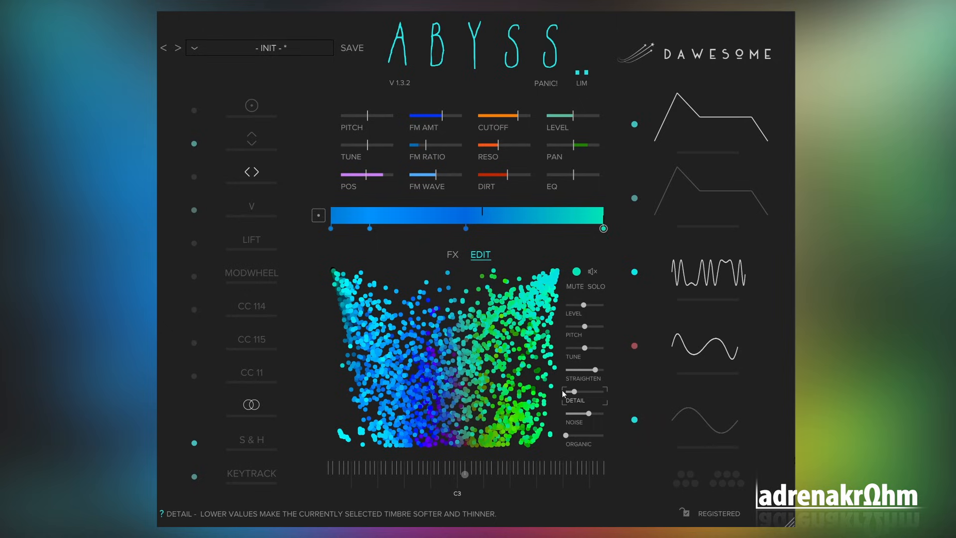
drag(595, 370, 603, 370)
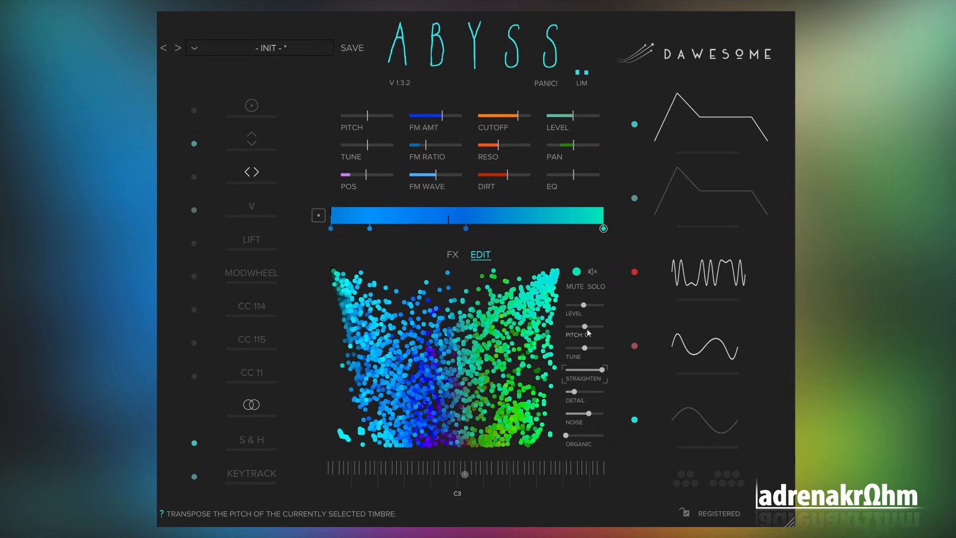
drag(585, 326, 576, 327)
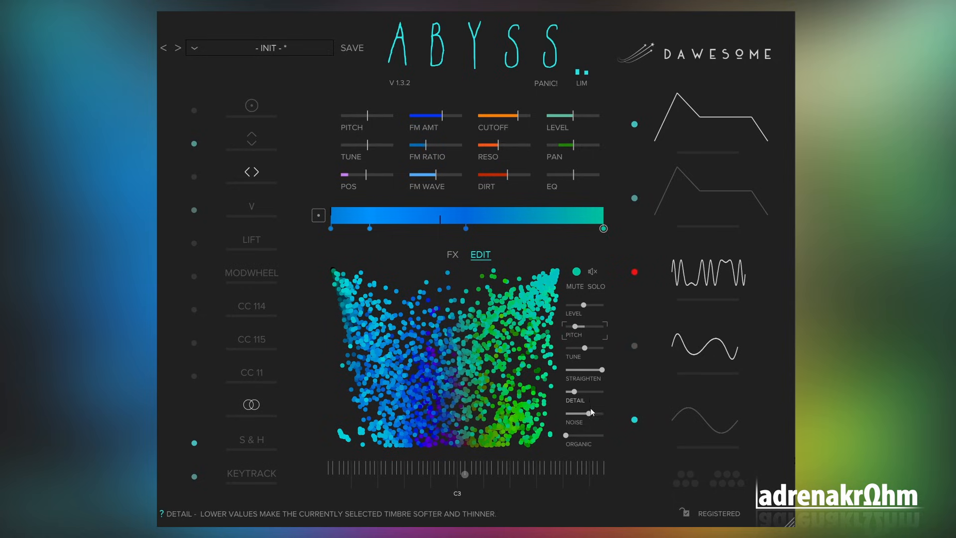
drag(586, 414, 588, 414)
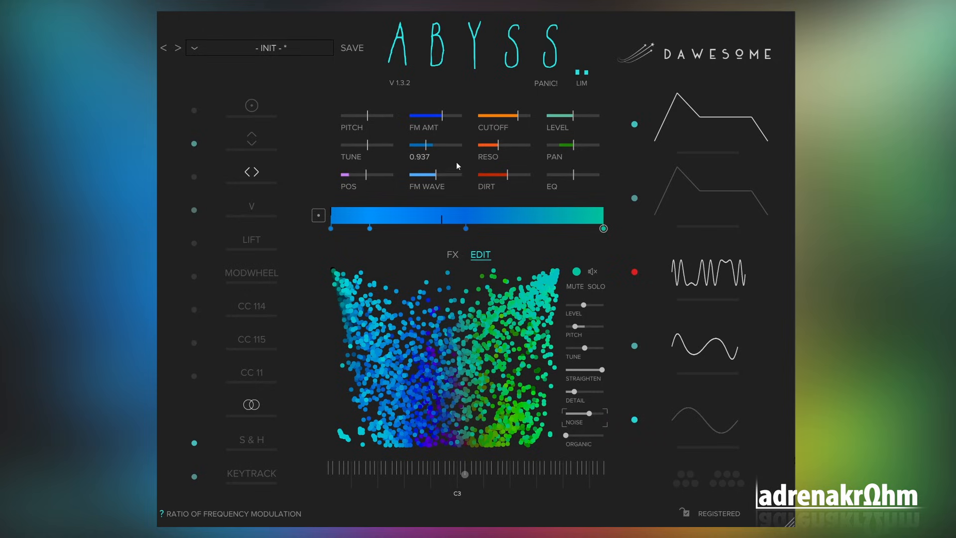
Step: Lower FM AMT to about 40 percent and set effect mixes to about 40 percent phaser, a third reverb, and two thirds delay and shimmer
mouse_move(447, 124)
mouse_down()
mouse_move(427, 145)
mouse_move(440, 144)
mouse_move(423, 145)
mouse_move(426, 116)
mouse_up()
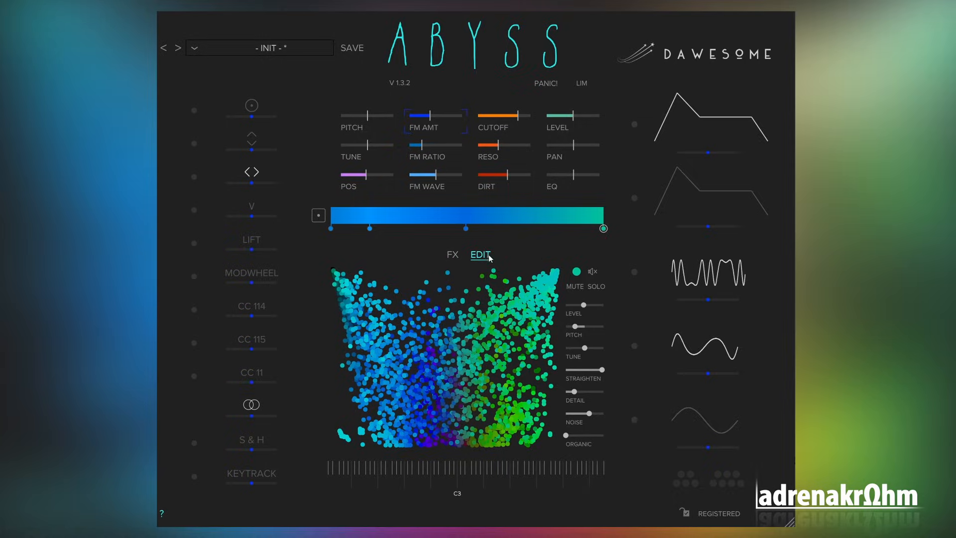
click(452, 255)
drag(499, 354, 499, 355)
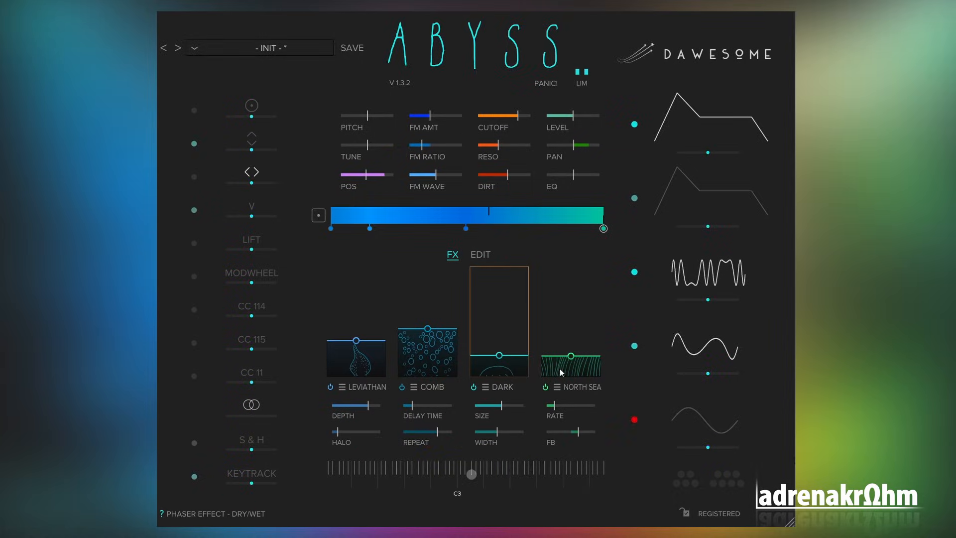
drag(561, 371, 561, 347)
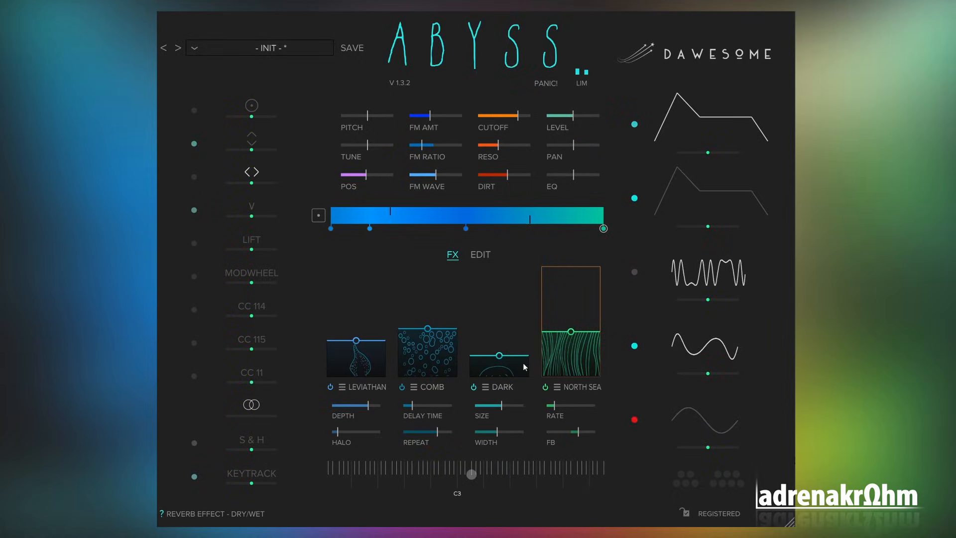
mouse_move(513, 366)
mouse_down()
mouse_move(513, 310)
mouse_move(513, 351)
mouse_up()
drag(441, 347, 442, 320)
drag(358, 349, 358, 313)
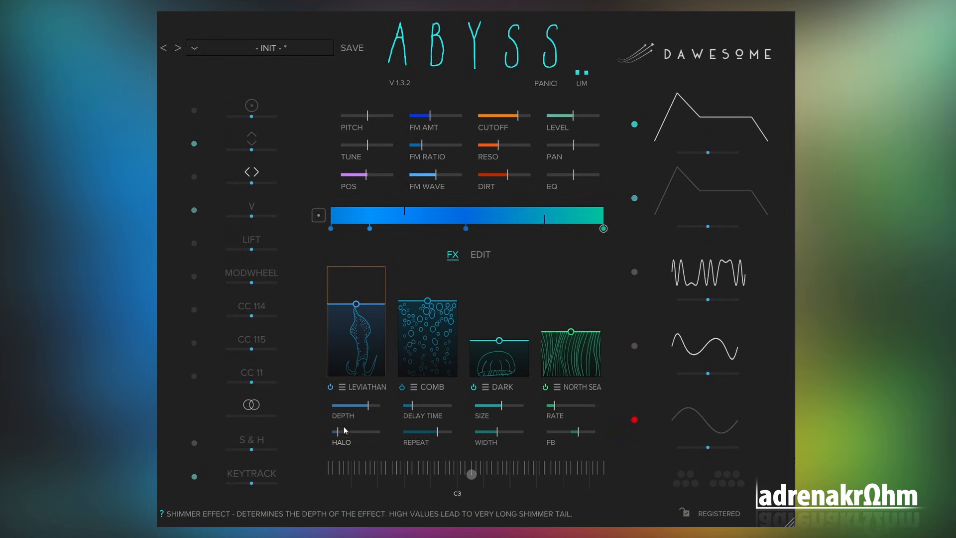
Step: Raise shimmer Halo to about a third and reverb Width to three quarters, lowering the reverb mix to a quarter and delay mix to 40 percent
drag(345, 432, 354, 432)
drag(483, 432, 498, 432)
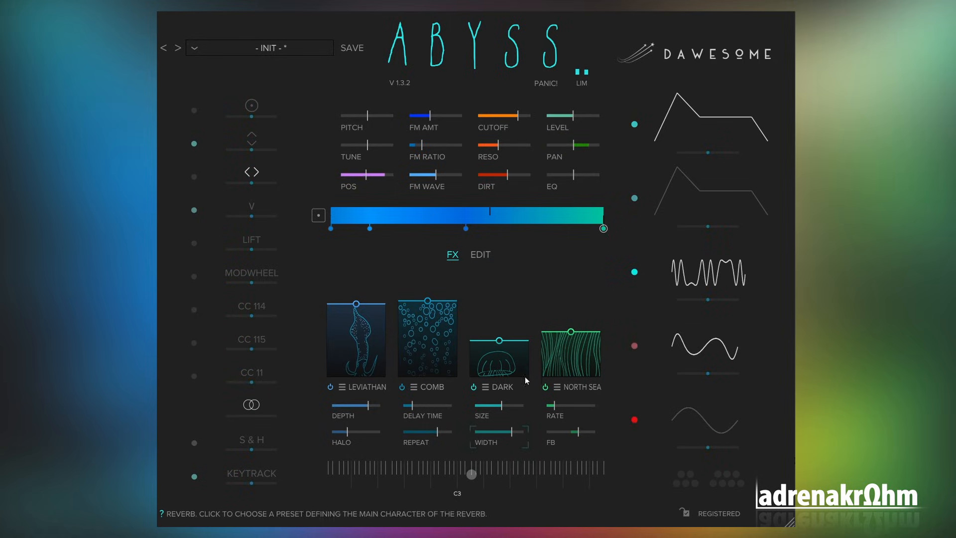
drag(509, 355, 509, 363)
drag(436, 332, 437, 361)
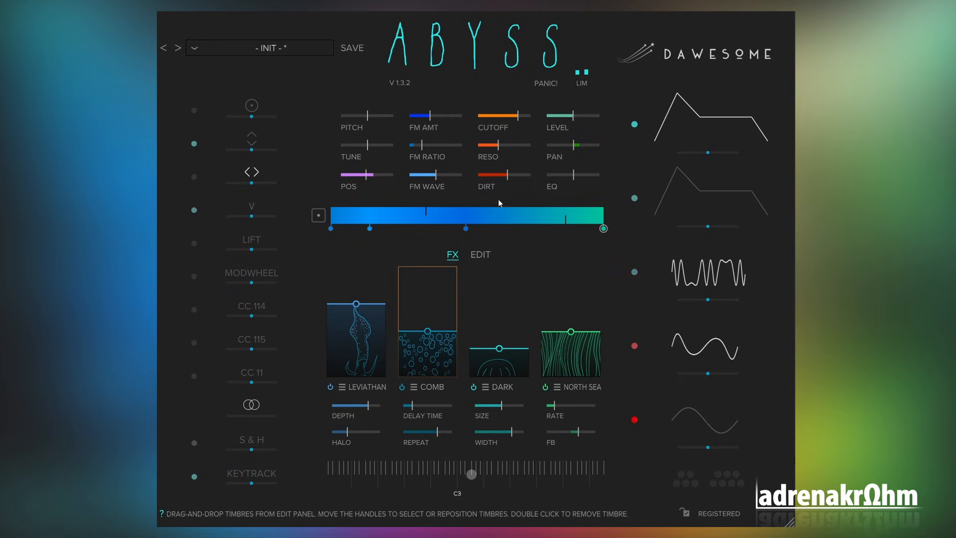
Step: Set RESO to just under half, CUTOFF to about two thirds and FM AMT to about 45 percent
click(500, 145)
drag(522, 120, 513, 119)
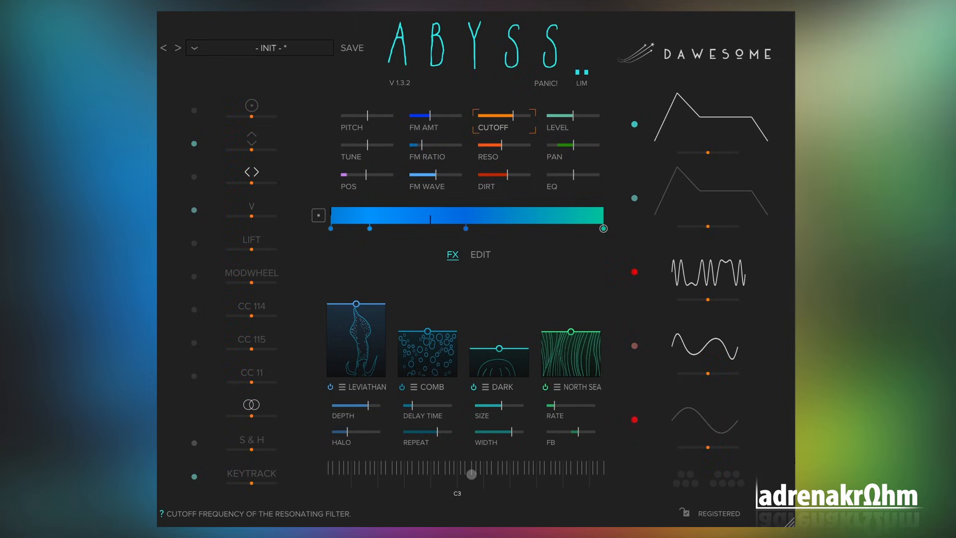
drag(433, 119, 436, 119)
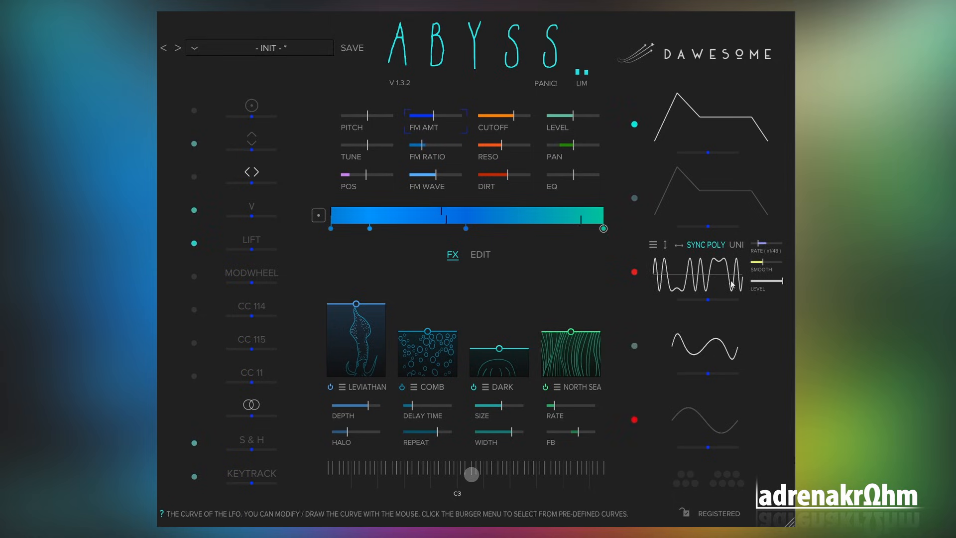
Step: Modulate PAN with LFO 3 at about half positive amount and lower the LFO 3 Rate to about a third
mouse_move(735, 335)
mouse_move(693, 402)
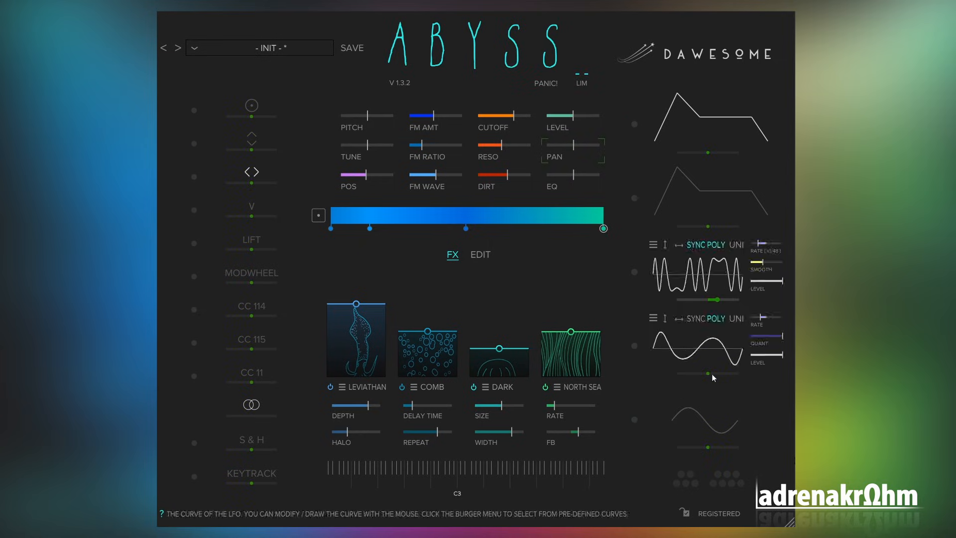
mouse_move(717, 447)
drag(717, 446, 742, 451)
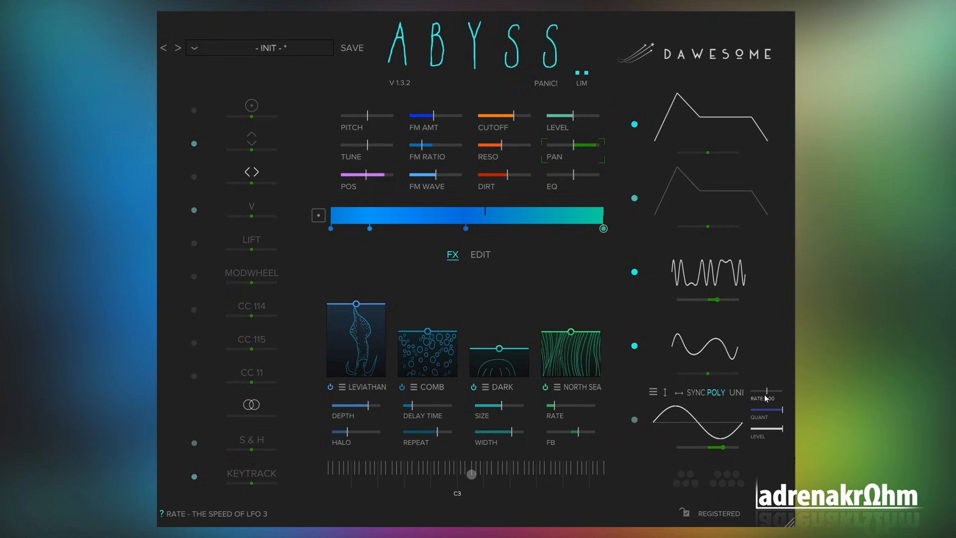
drag(767, 395, 750, 396)
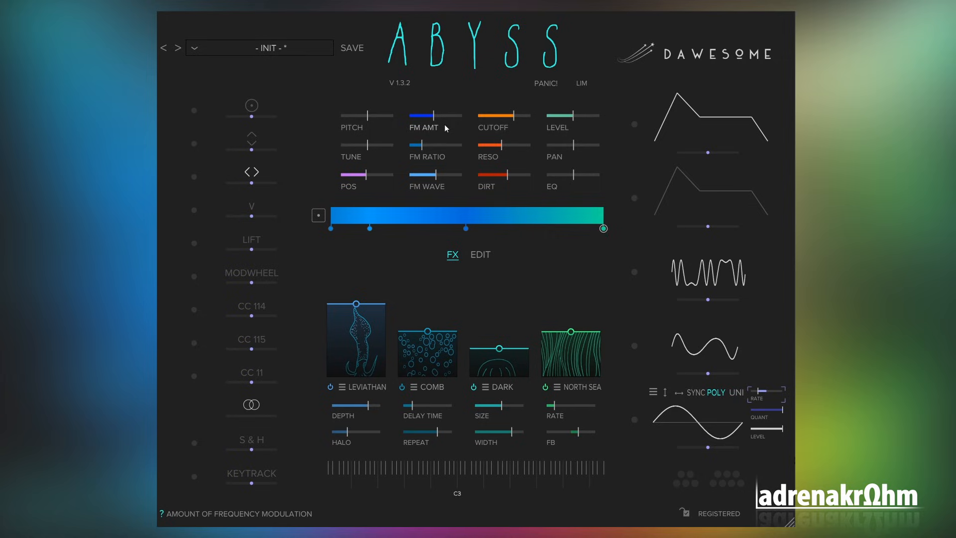
mouse_move(448, 140)
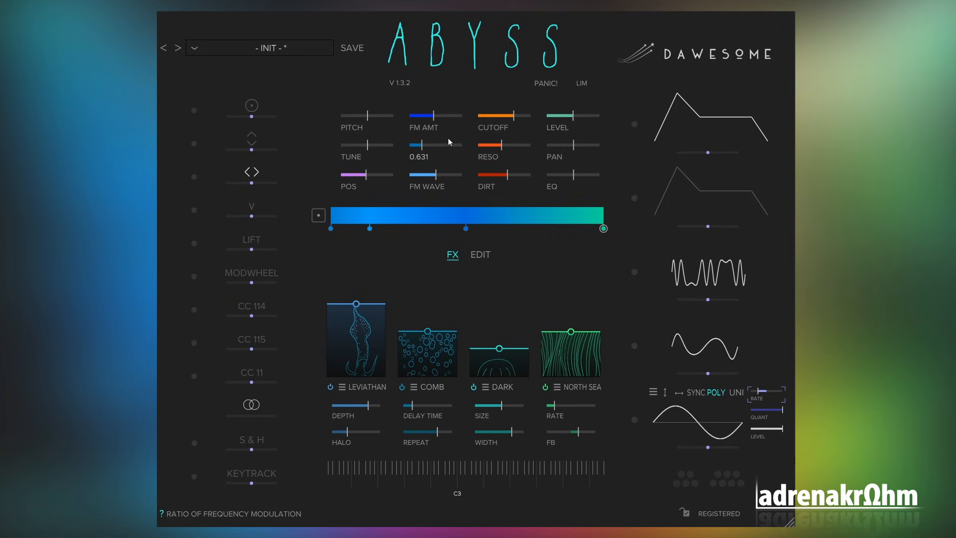